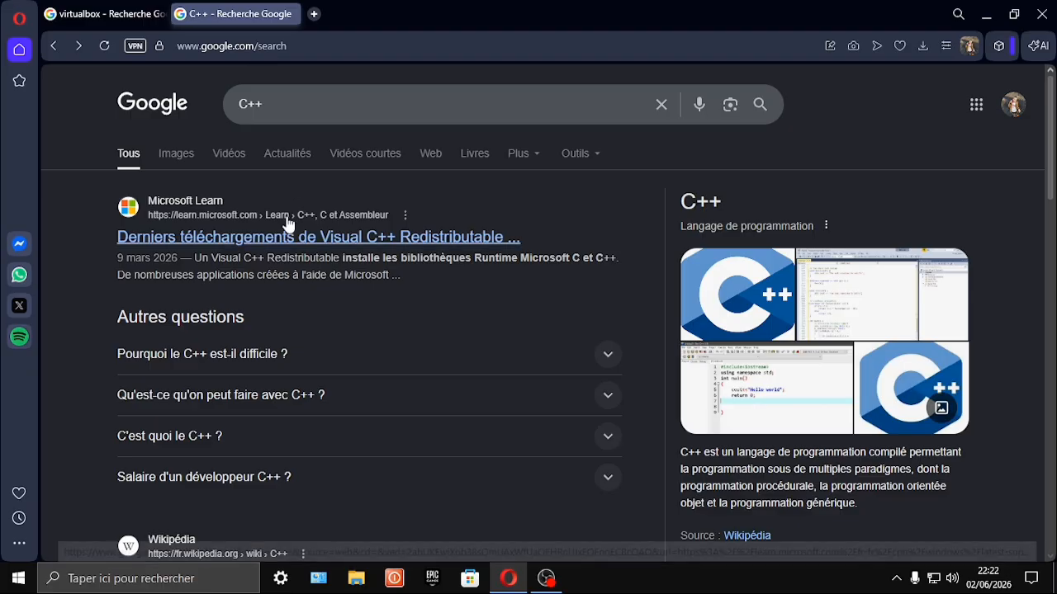
Open Microsoft Learn's Visual C++ Redistributable downloads page from the search results and examine the latest supported version's download links by architecture.
left_click_drag(229, 241, 217, 240)
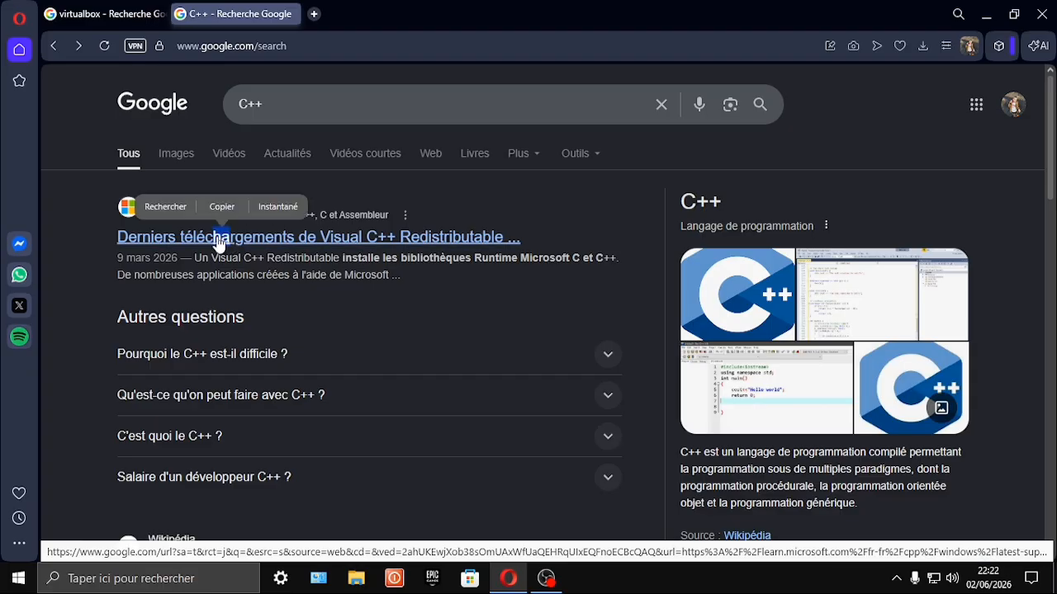
left_click(413, 267)
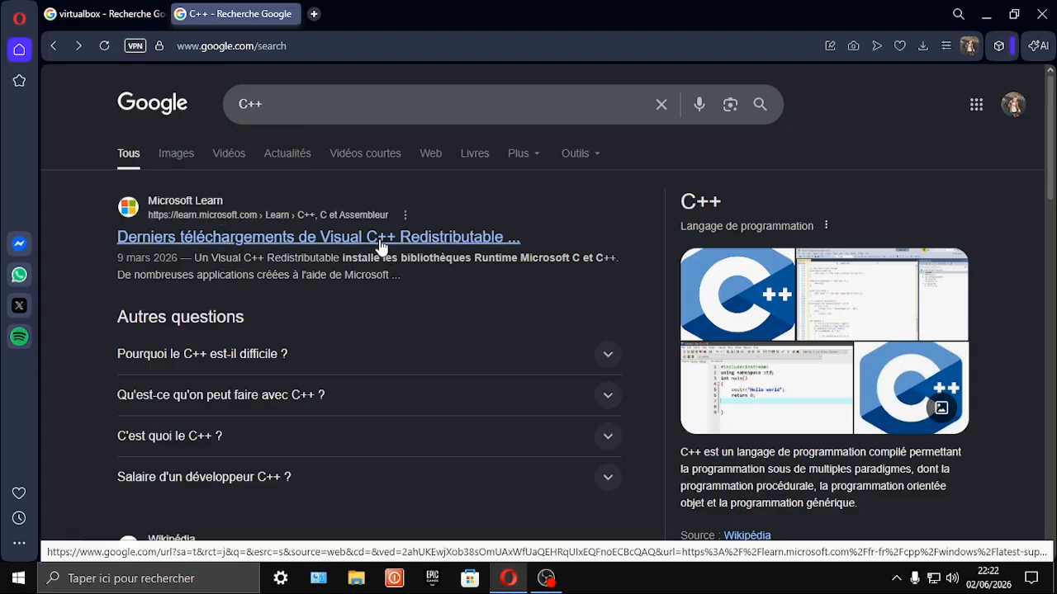
left_click(270, 241)
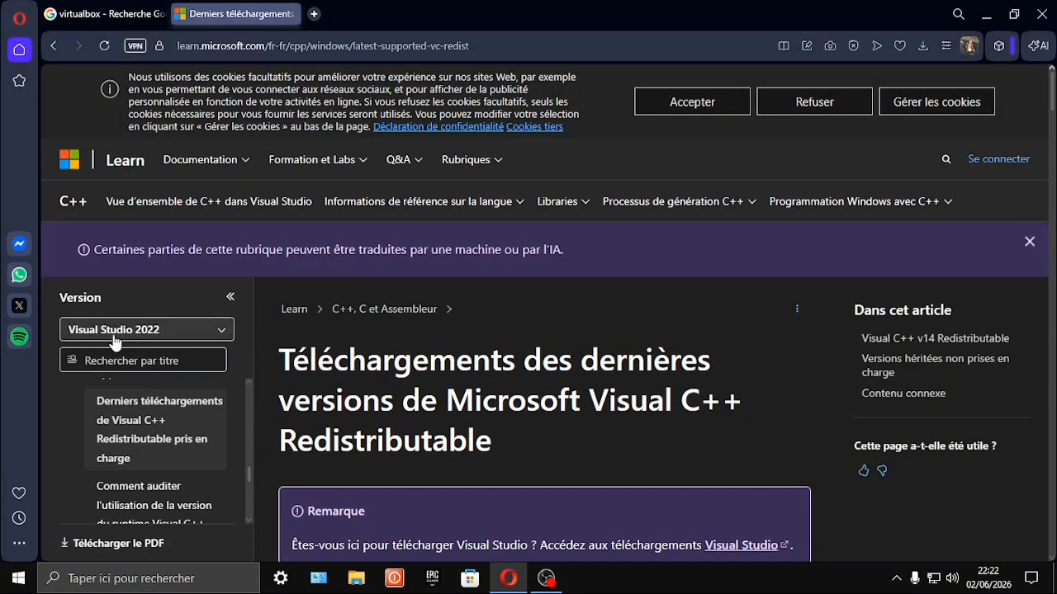
scroll(359, 357, "down", 3)
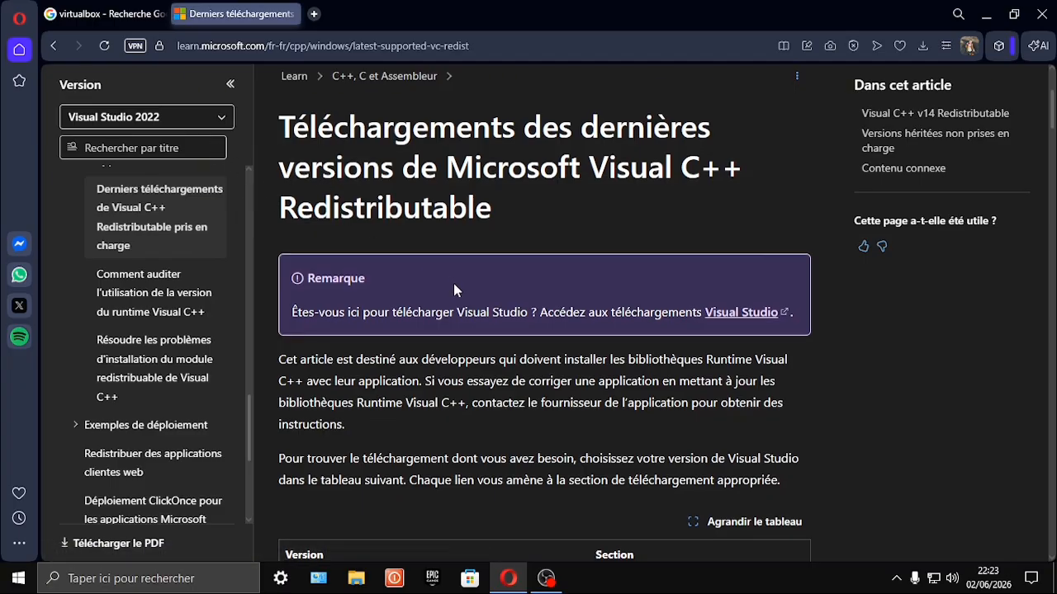
scroll(429, 330, "down", 4)
scroll(438, 355, "down", 1)
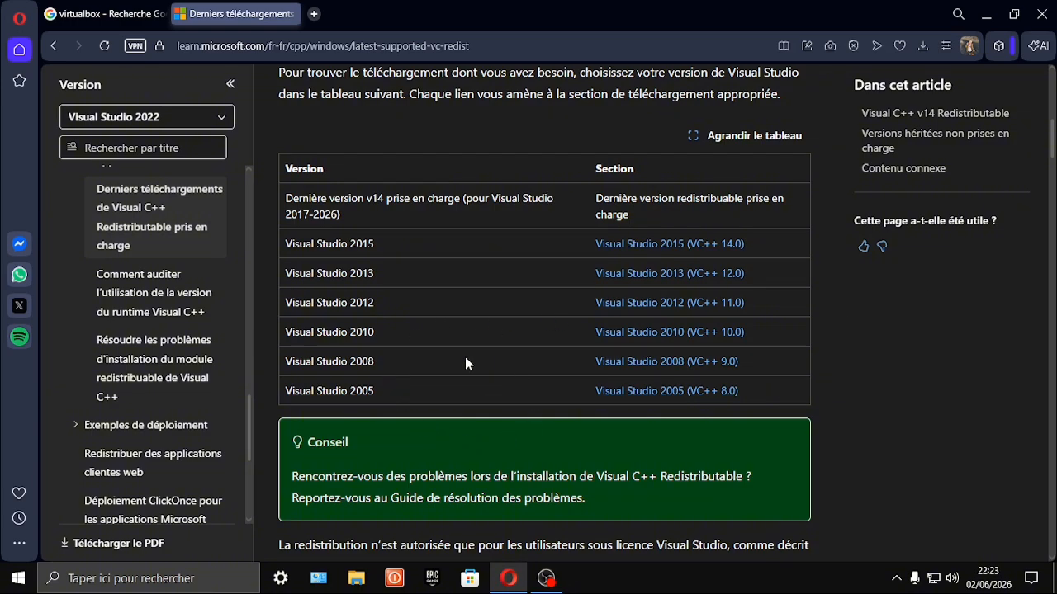
scroll(493, 360, "down", 5)
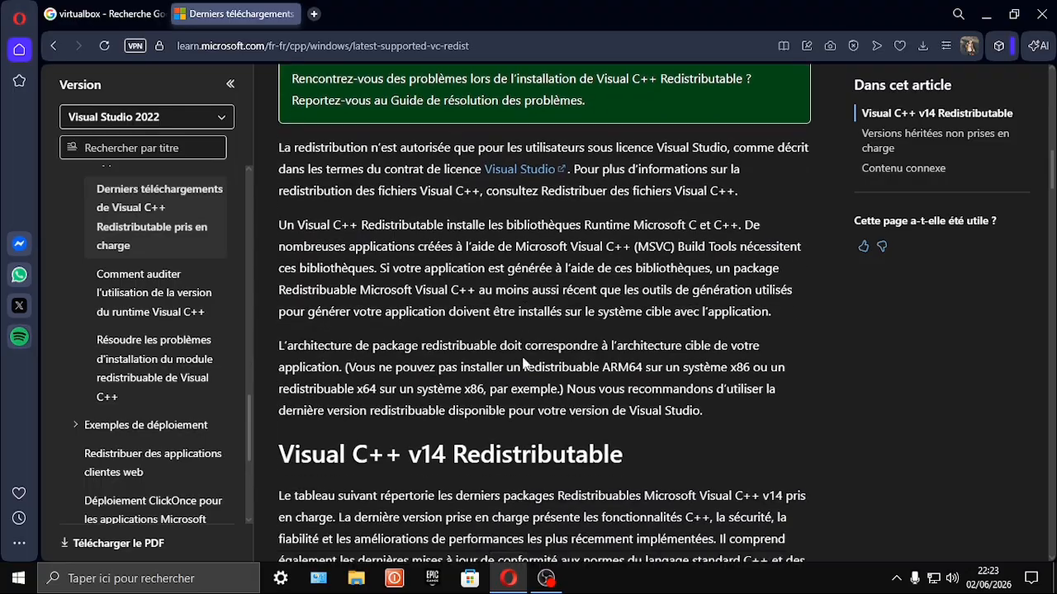
scroll(523, 363, "down", 8)
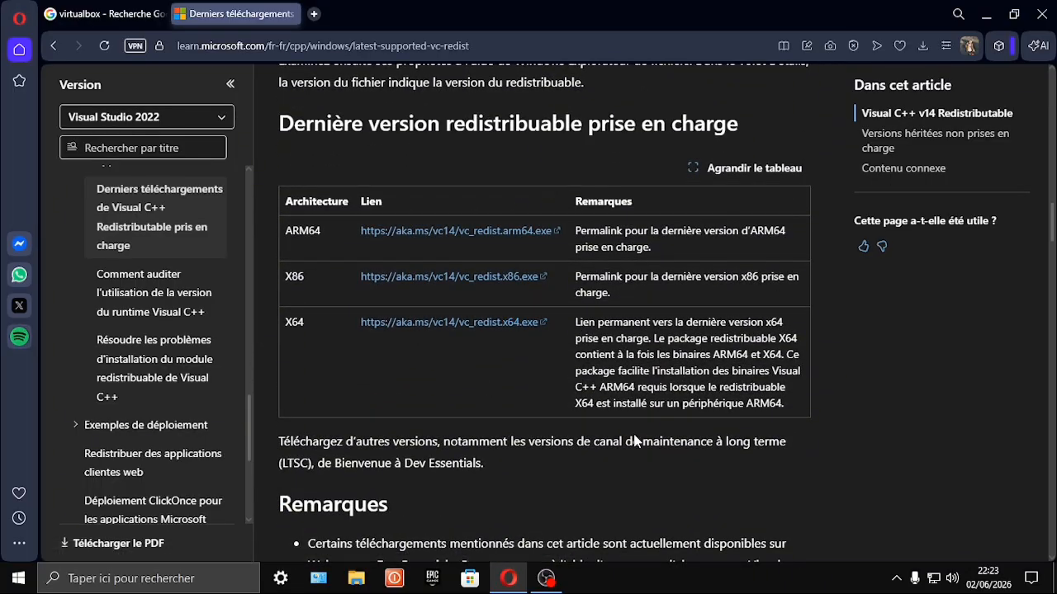
Launch the VC_redist.x64 installer from the Downloads folder in File Explorer, then cancel its setup and minimize the folder window.
left_click(356, 578)
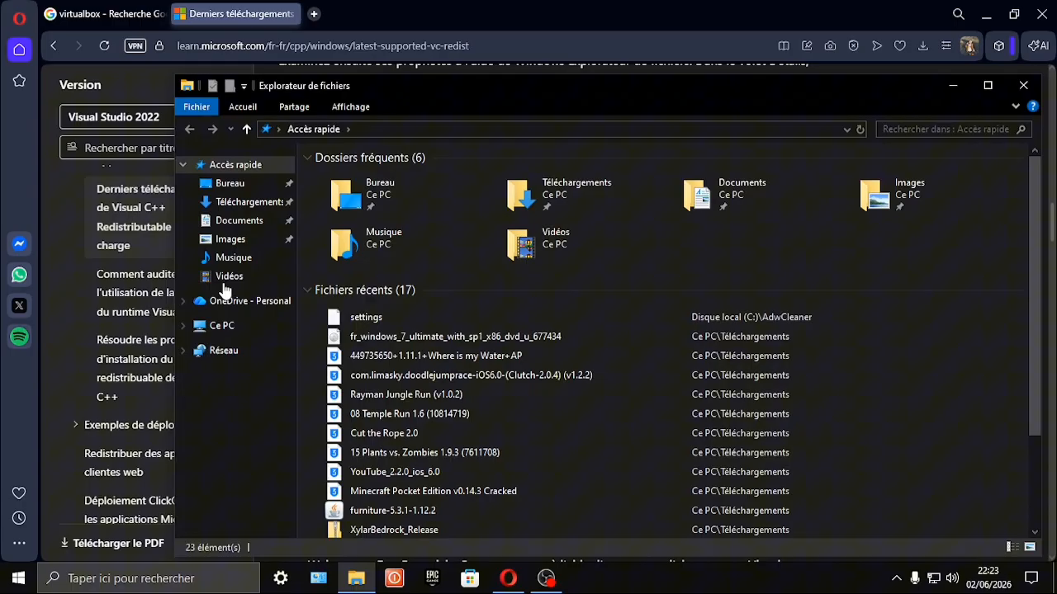
left_click(248, 201)
double_click(370, 212)
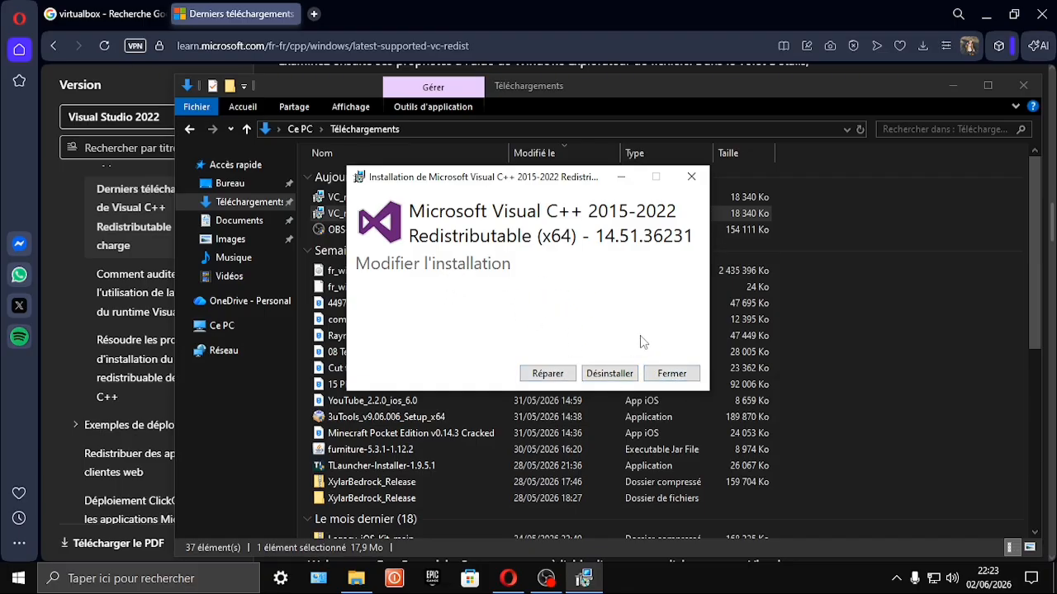
left_click(669, 377)
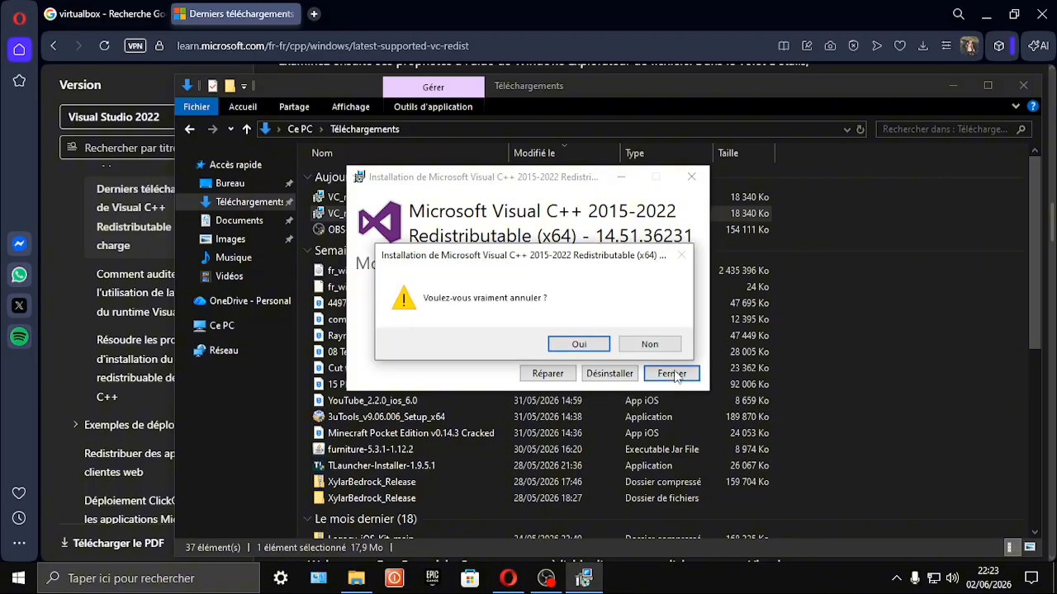
left_click(579, 344)
left_click(951, 89)
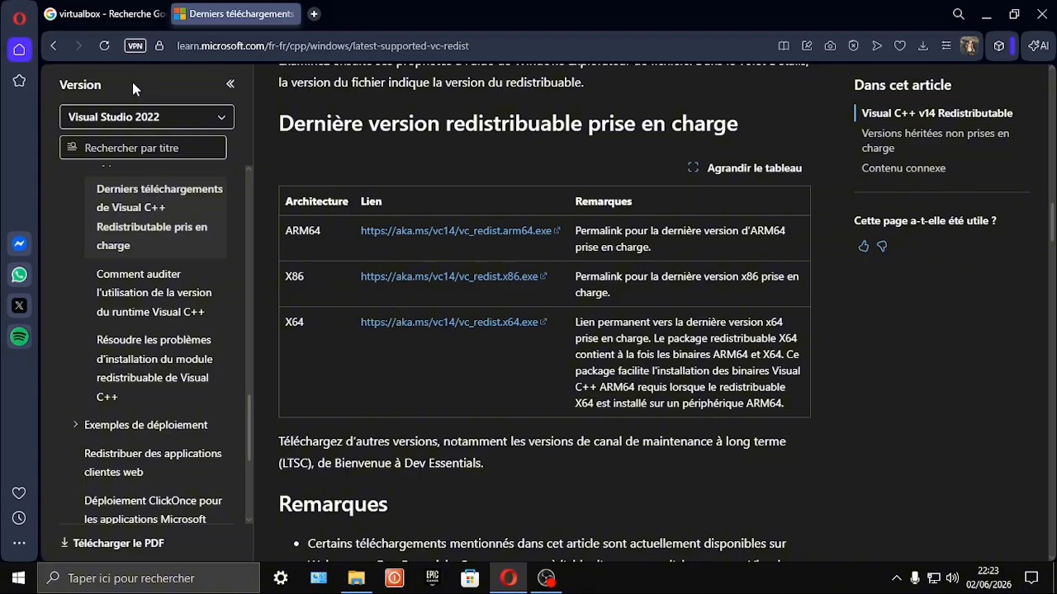
Download the VirtualBox 7.2.8 package for Windows hosts from the VirtualBox Downloads page, saving it as VirtualBox-7.2.8-173730-Win in the Téléchargements folder.
key("ctrl+shift+Tab")
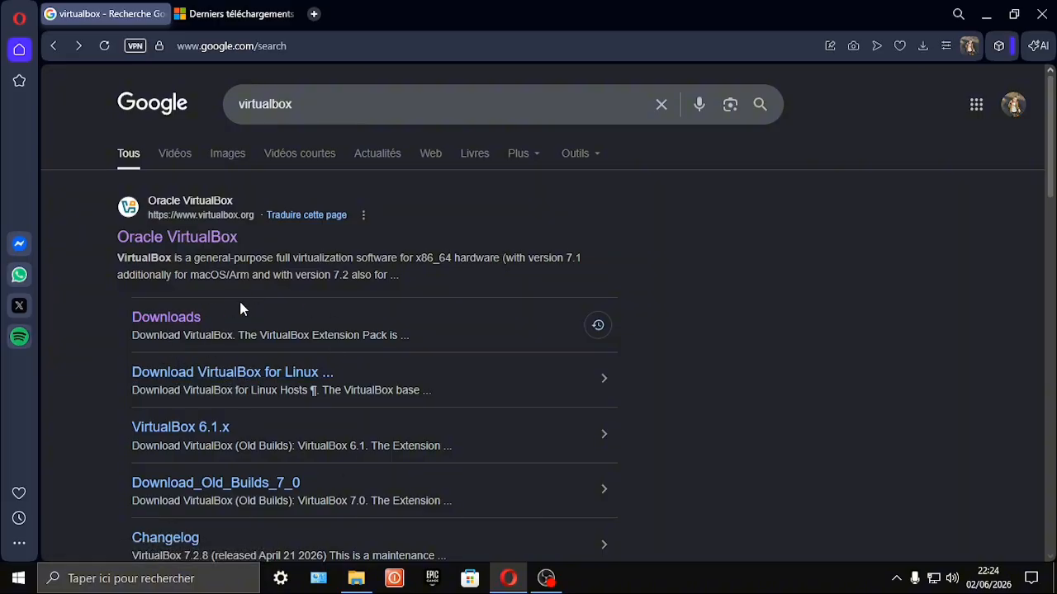
left_click(177, 324)
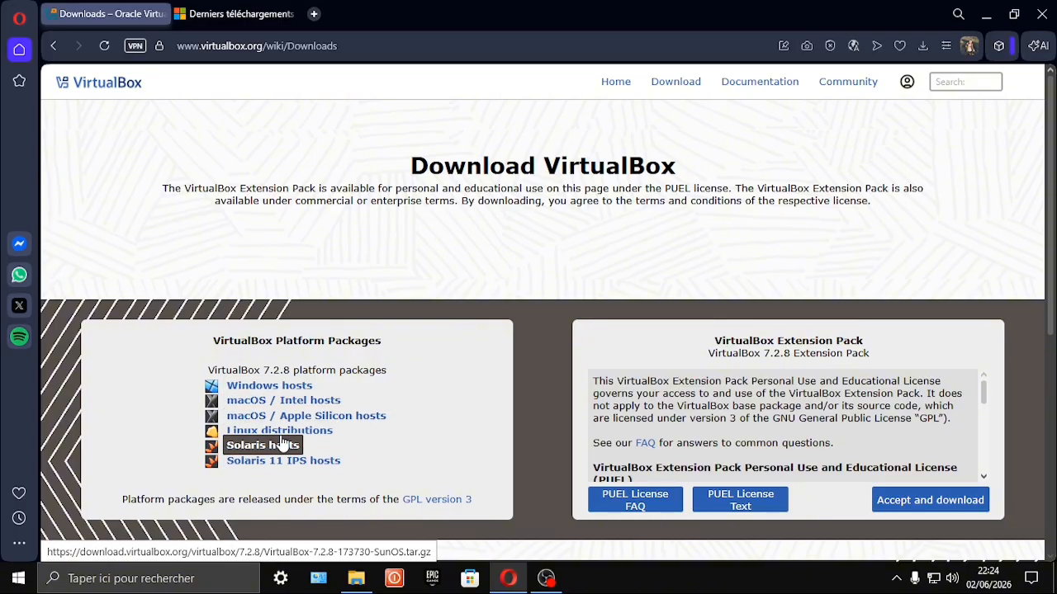
left_click(262, 392)
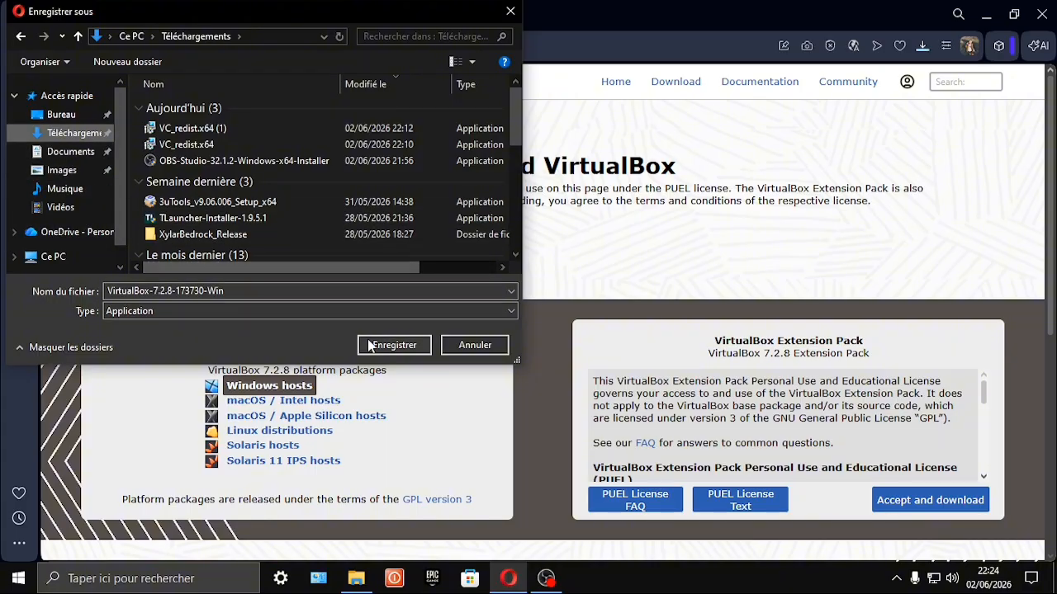
left_click(395, 345)
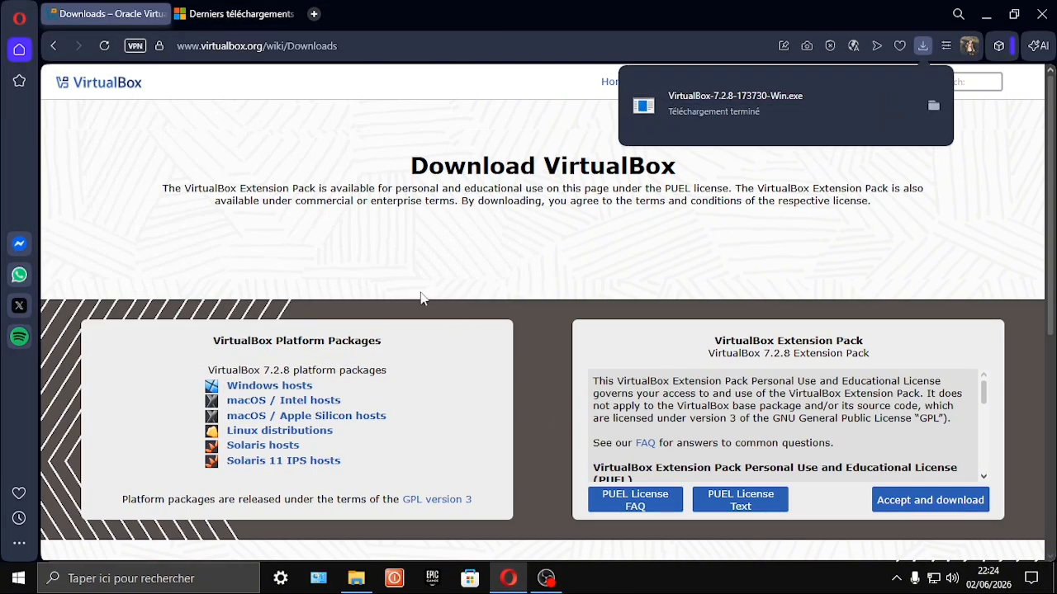
Launch the downloaded VirtualBox 7.2.8 installer, accept the licence terms, and keep the default features and install location.
left_click(715, 93)
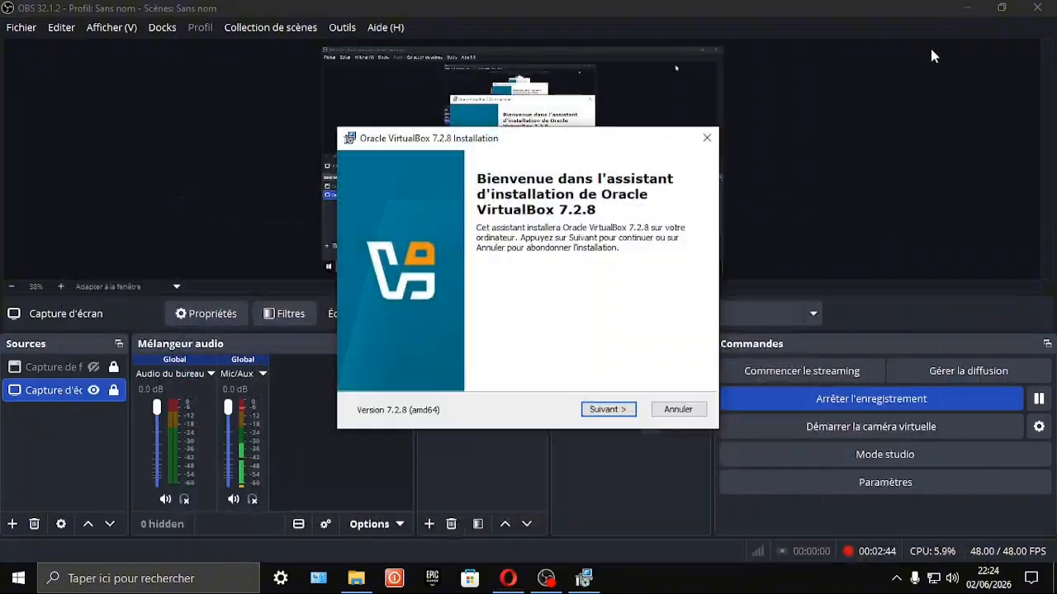
left_click(970, 11)
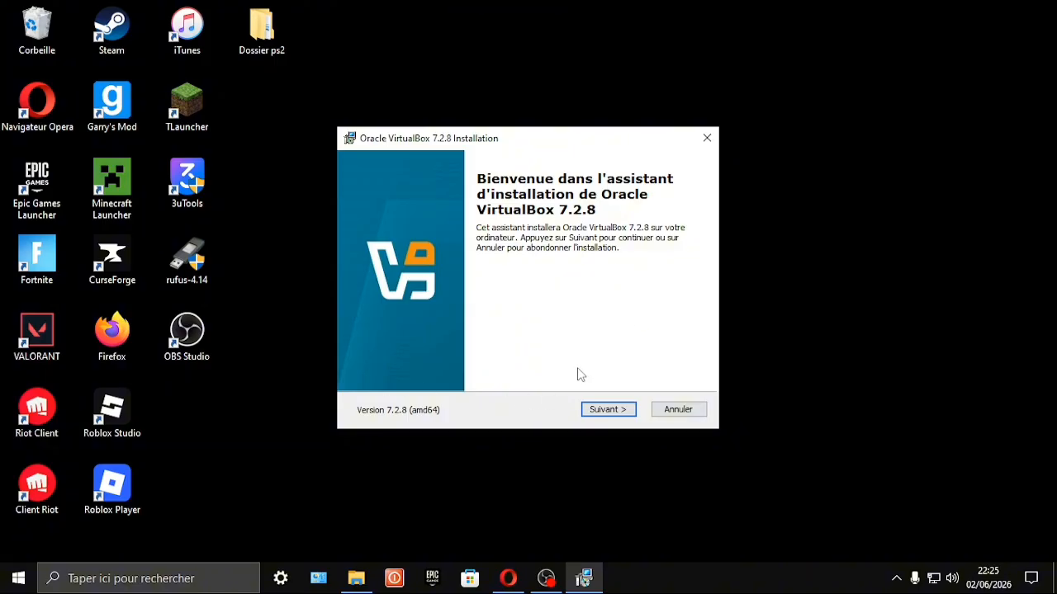
left_click(592, 410)
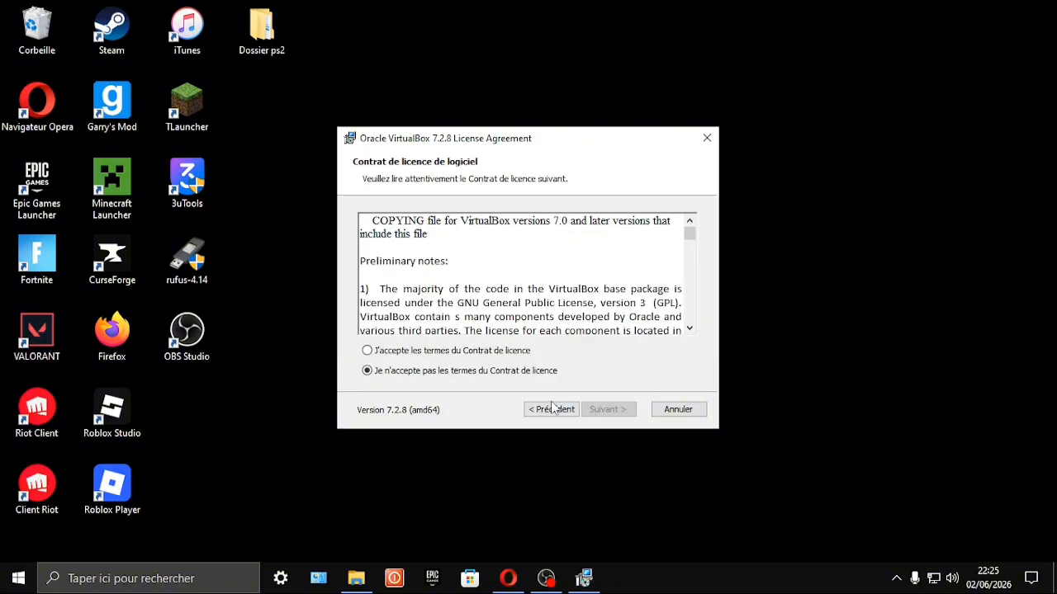
left_click(403, 354)
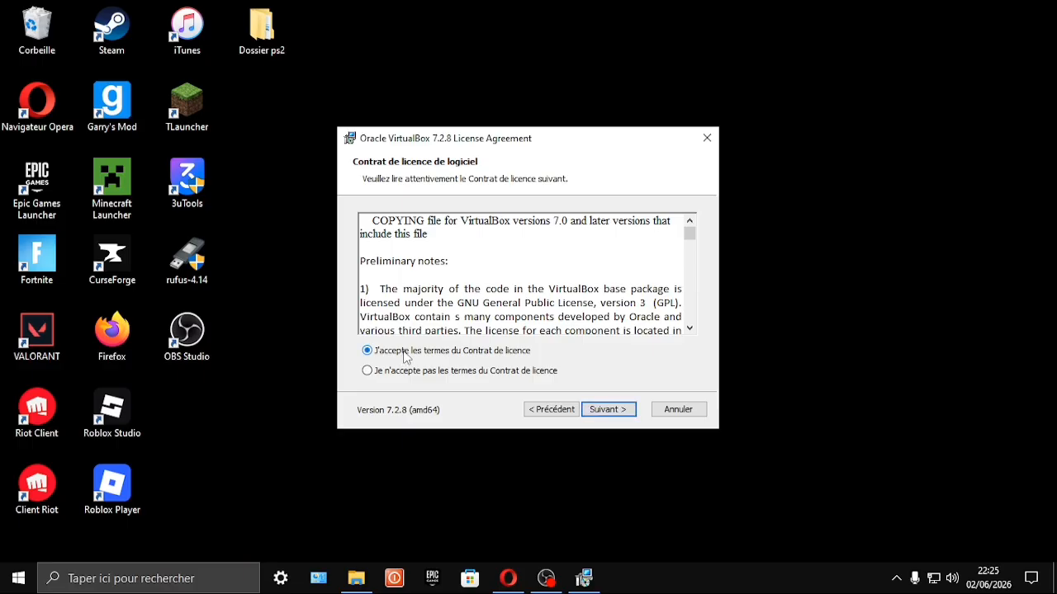
left_click(613, 410)
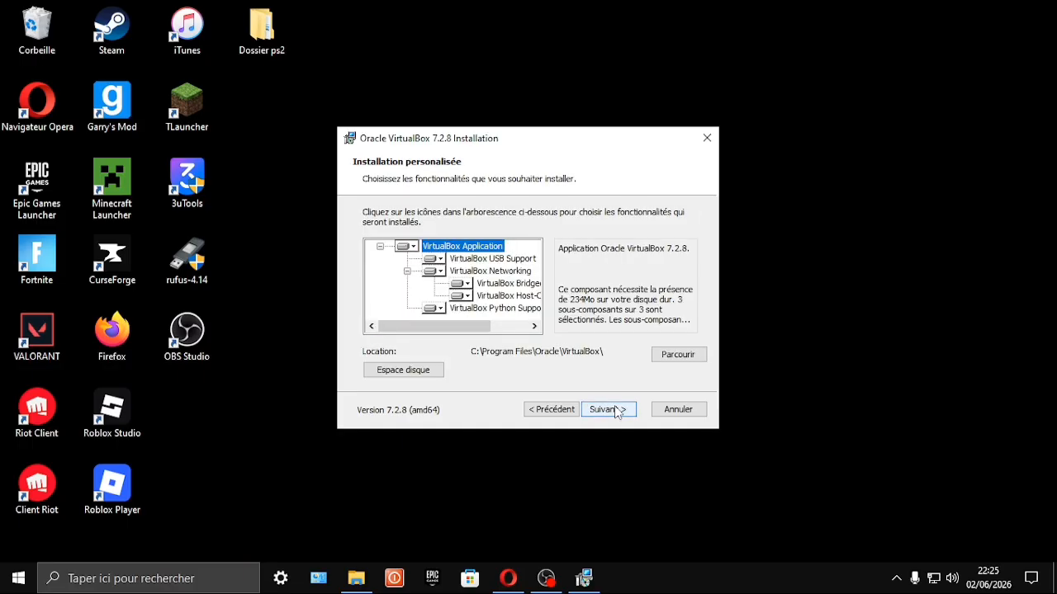
left_click(614, 411)
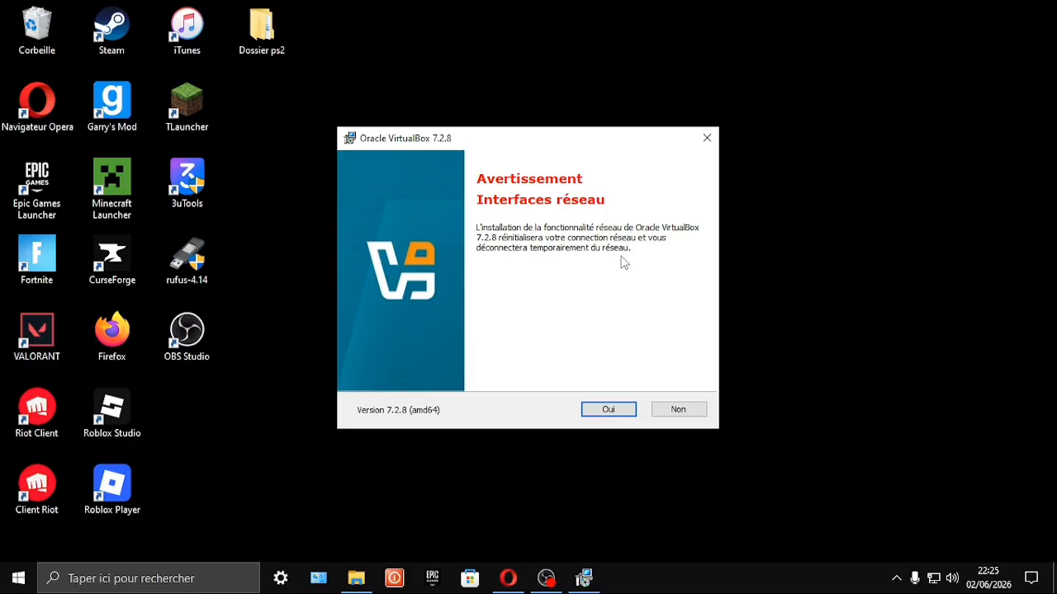
Accept the network interface and missing dependencies warnings, keep all shortcut and file association options enabled, and install VirtualBox.
left_click(592, 411)
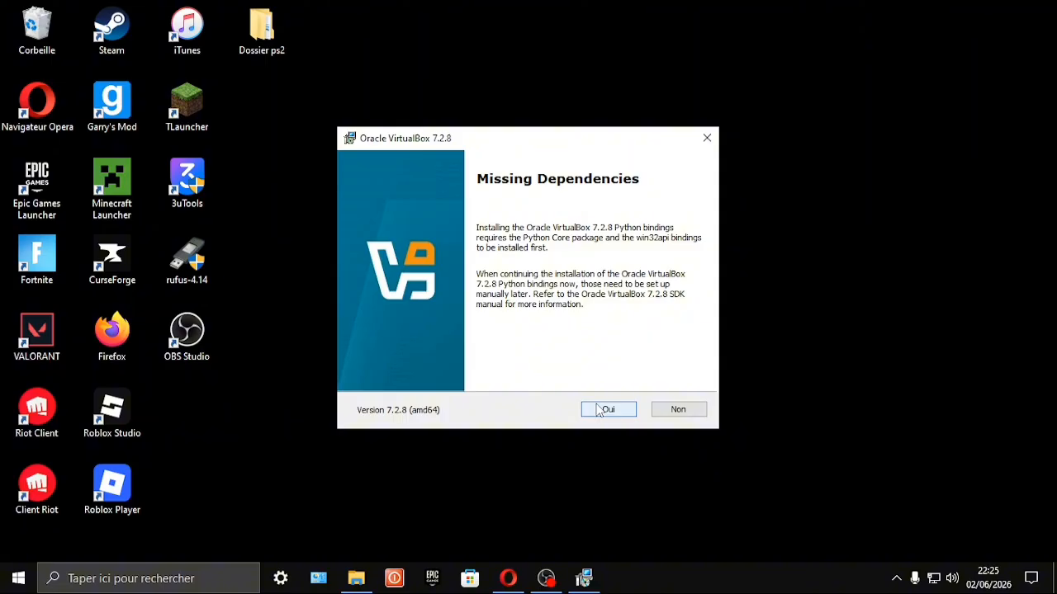
left_click(602, 411)
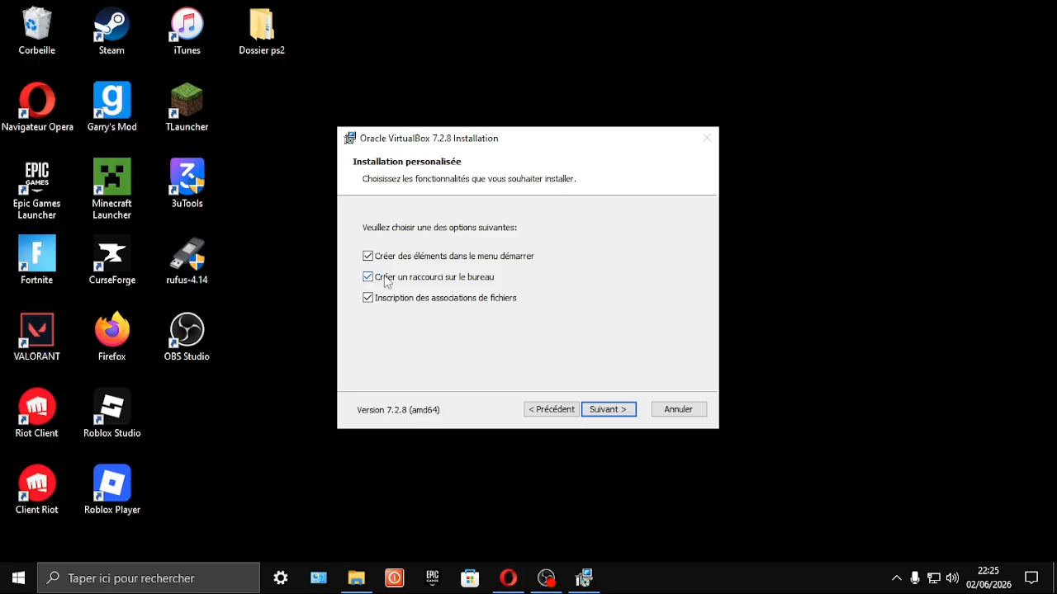
left_click(18, 579)
left_click(21, 582)
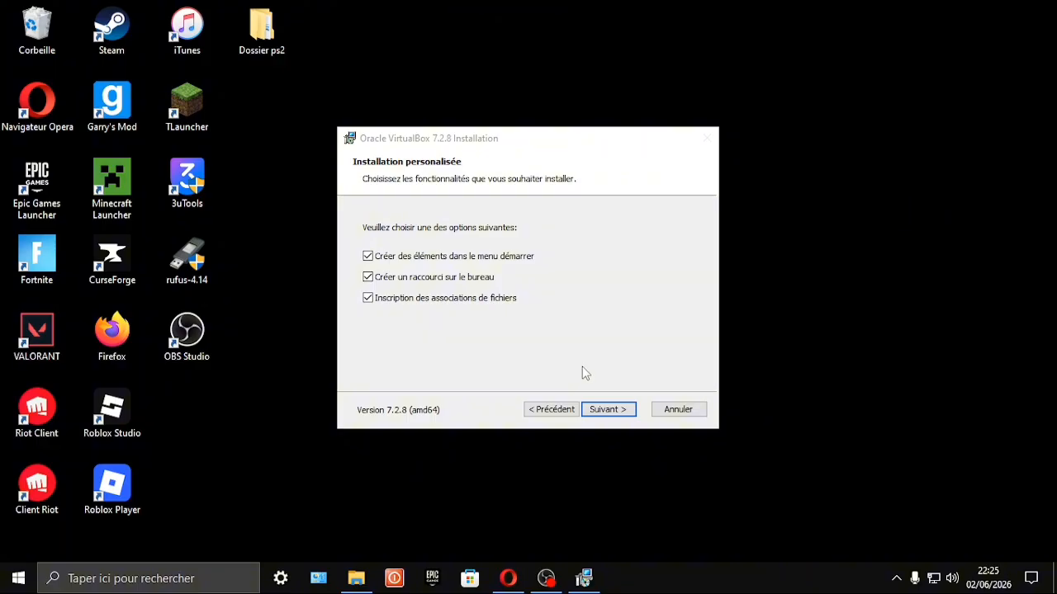
left_click(603, 412)
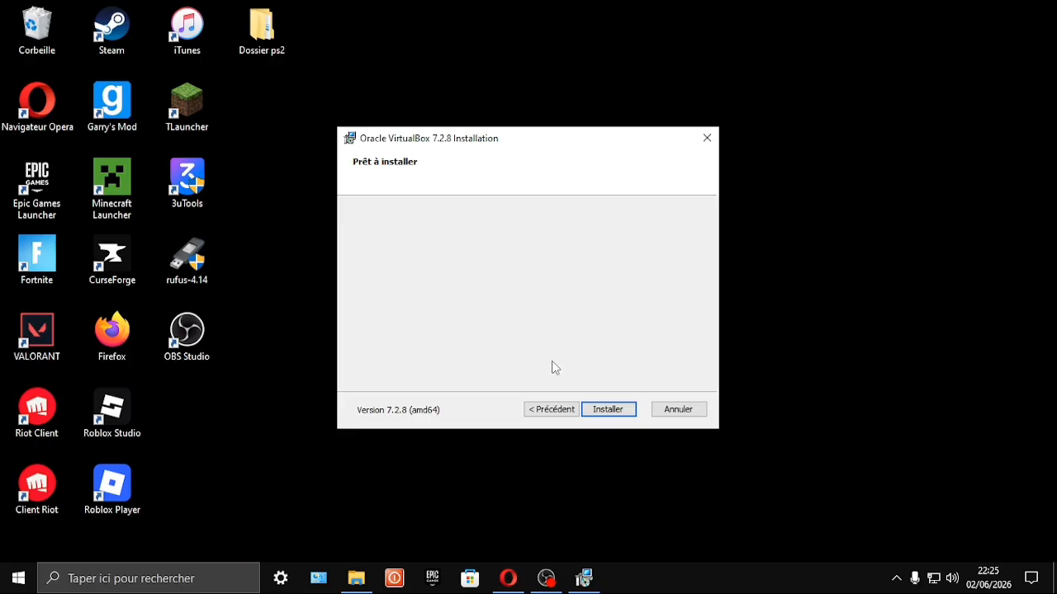
left_click(591, 408)
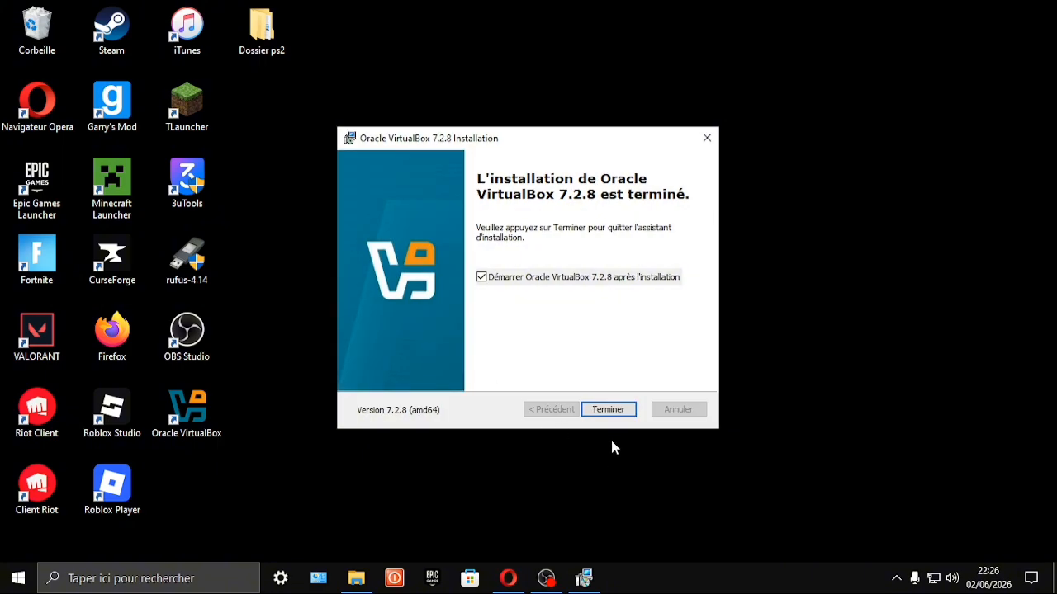
Finish the setup wizard with VirtualBox set to start, maximize its manager window, and choose Basic Mode.
left_click(606, 410)
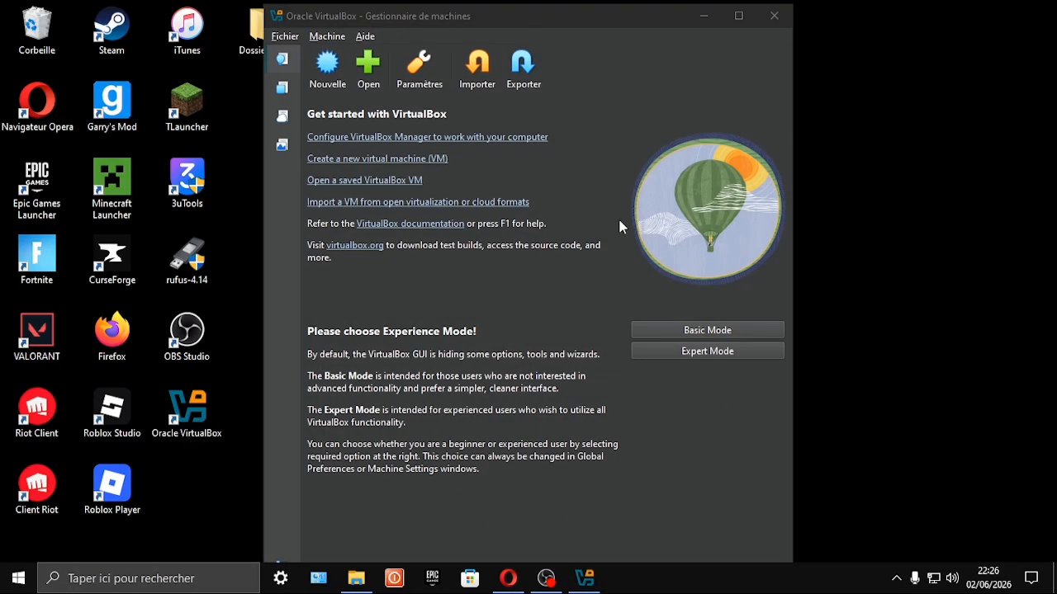
left_click(736, 11)
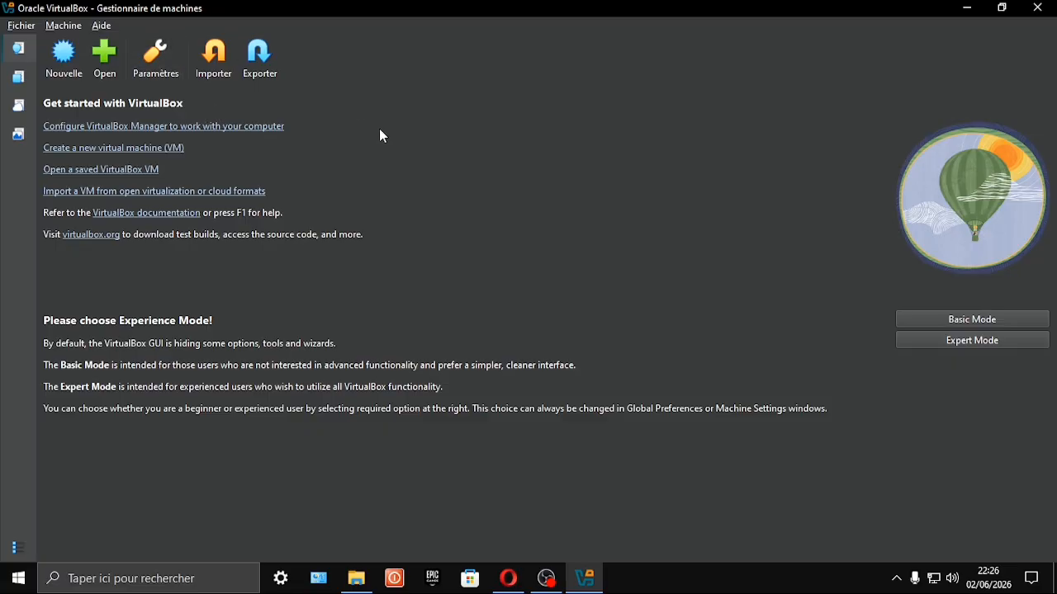
left_click(945, 321)
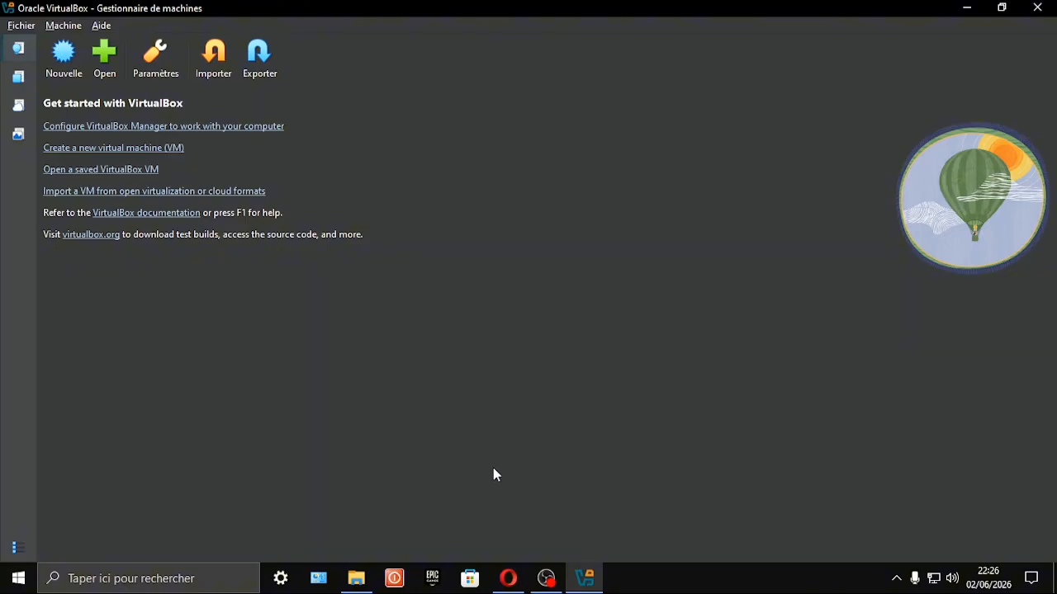
Switch to the Opera browser and search the web for "windows 7 iso download" from the Accès rapide page.
mouse_move(499, 586)
left_click(546, 578)
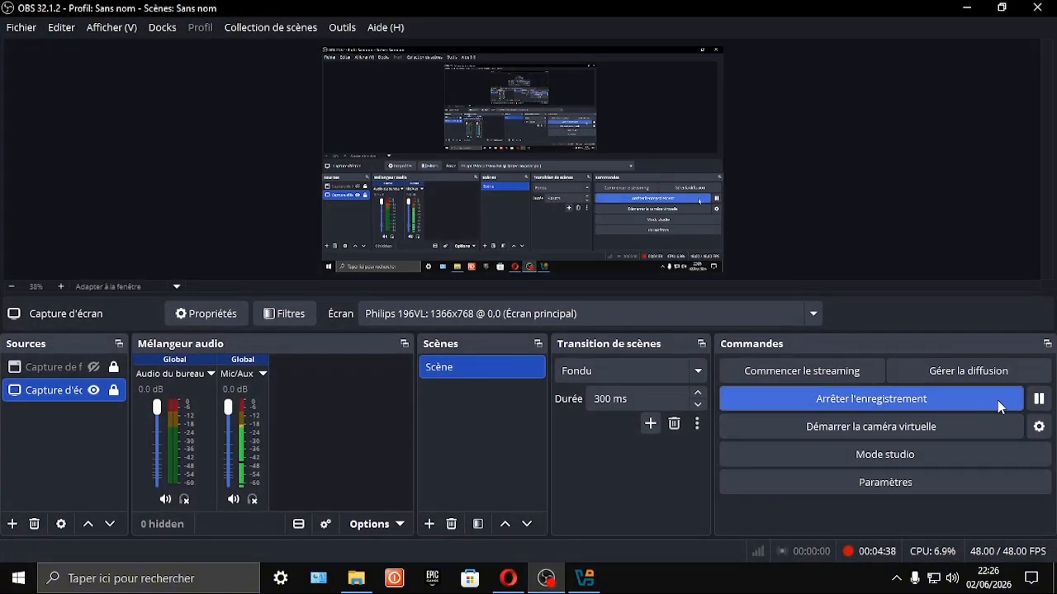
left_click(507, 578)
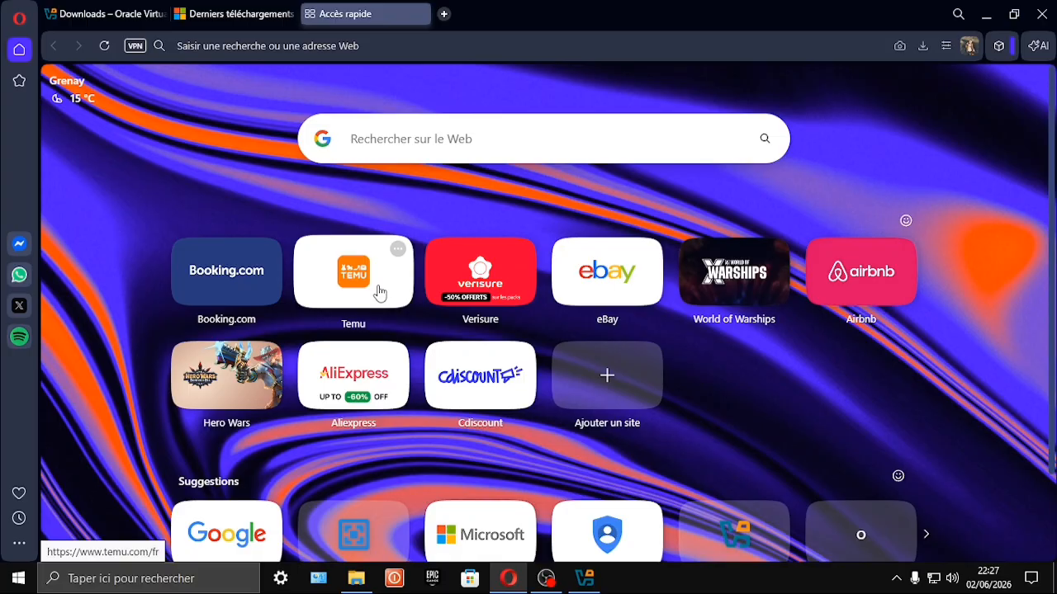
left_click(442, 152)
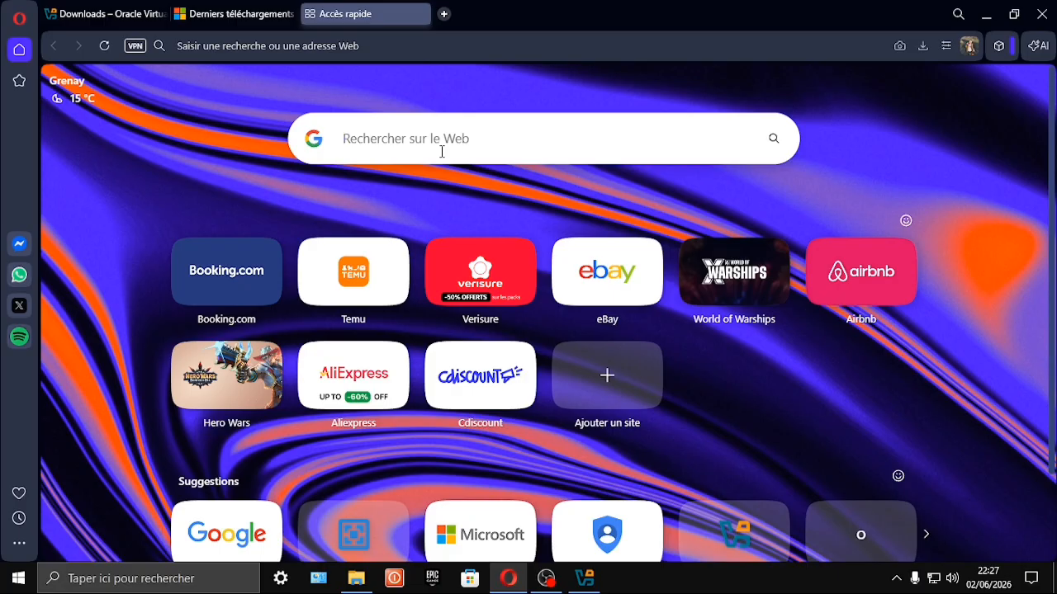
left_click(442, 152)
type("Windows")
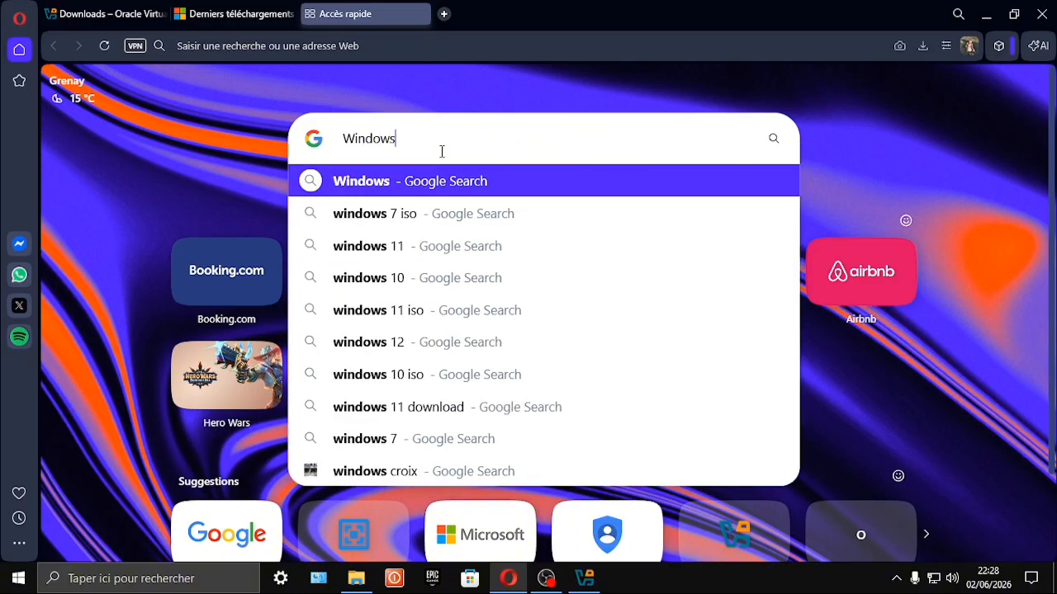
type(" 7")
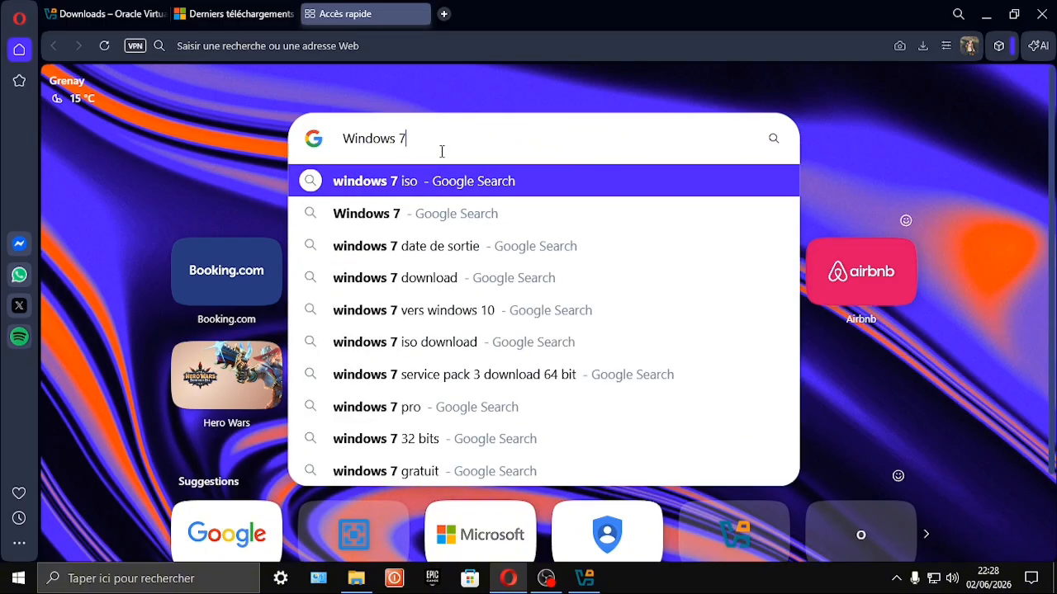
left_click(472, 341)
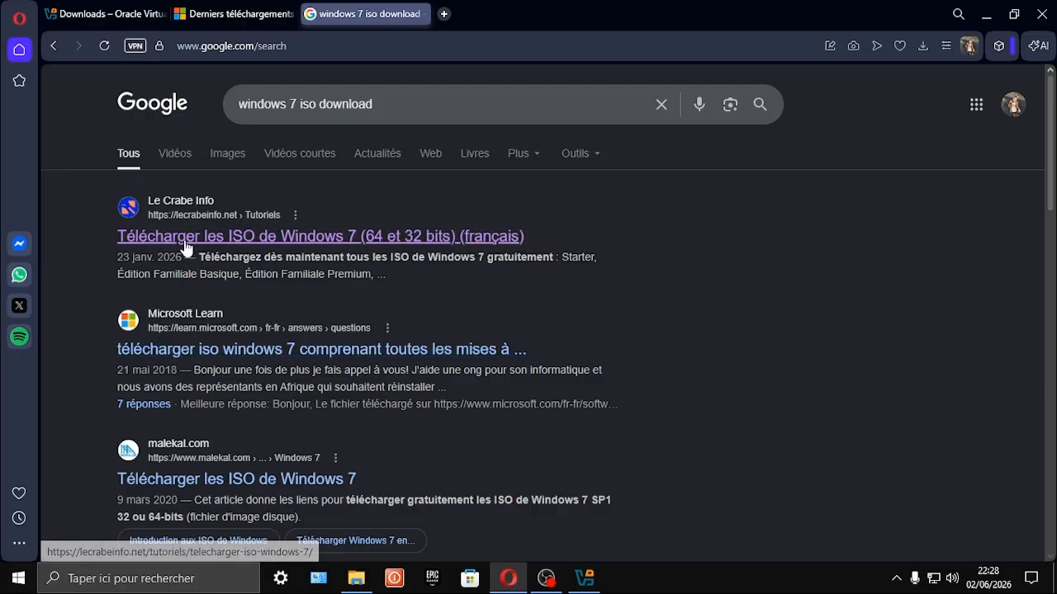
Open the Le Crabe Info search result on Windows 7 ISOs and go to its 64-bit ISO listings.
left_click_drag(184, 241, 176, 241)
left_click(363, 237)
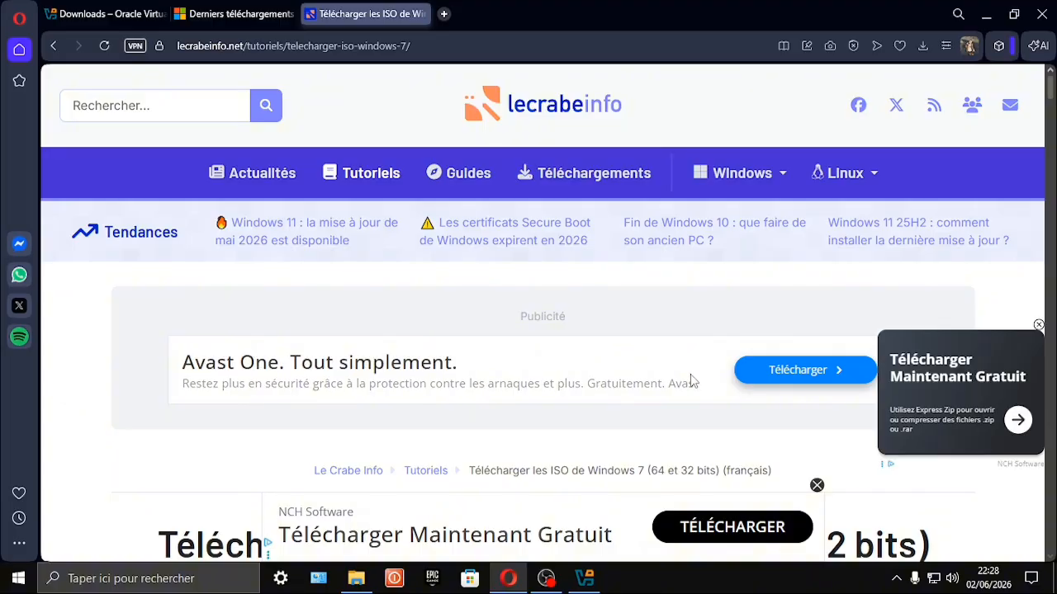
scroll(606, 377, "down", 8)
scroll(539, 335, "down", 10)
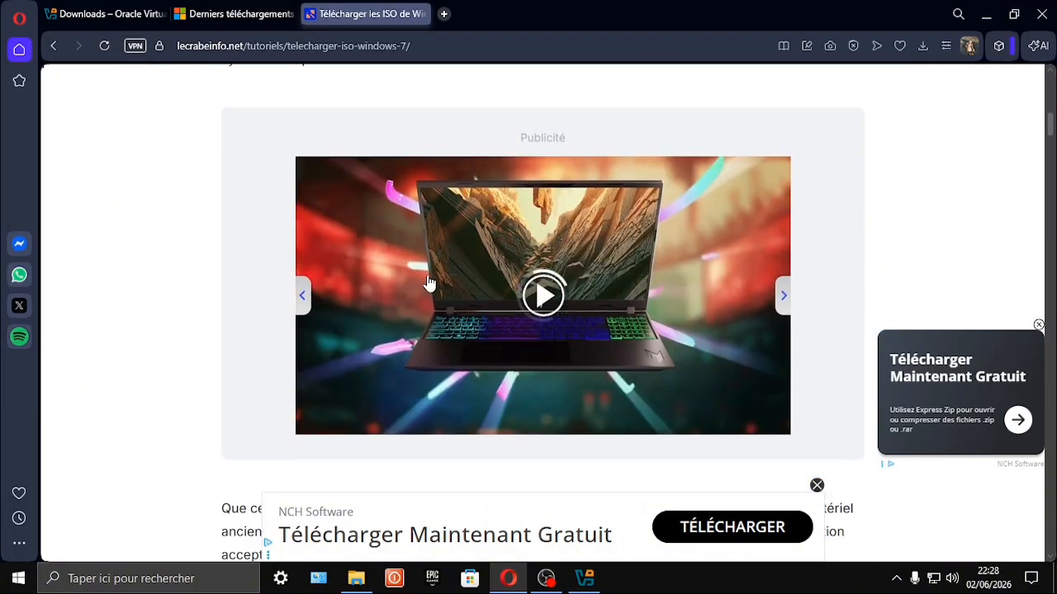
scroll(410, 261, "down", 15)
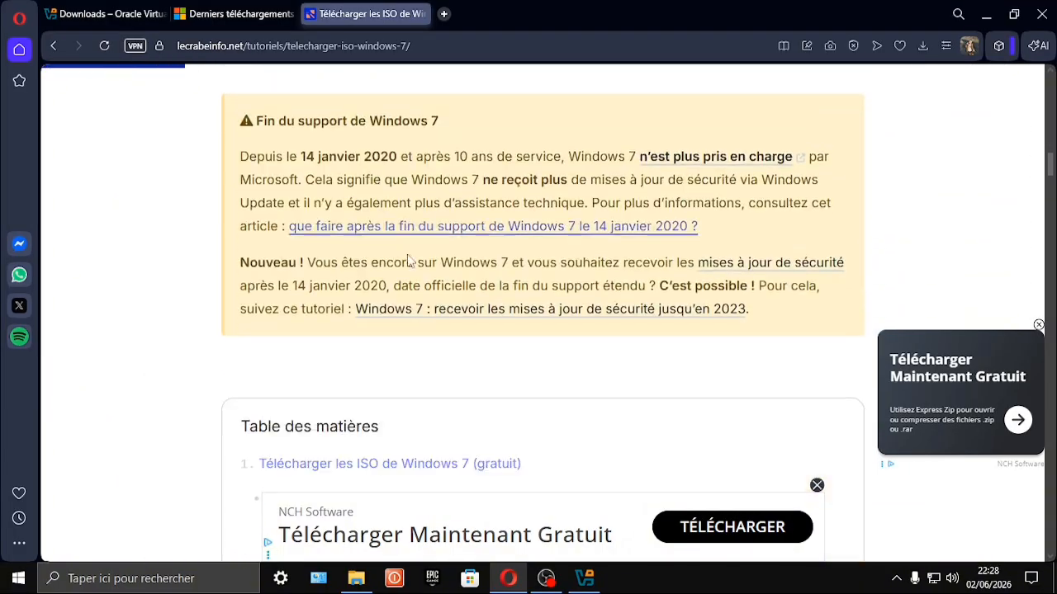
scroll(408, 236, "up", 5)
scroll(409, 236, "down", 12)
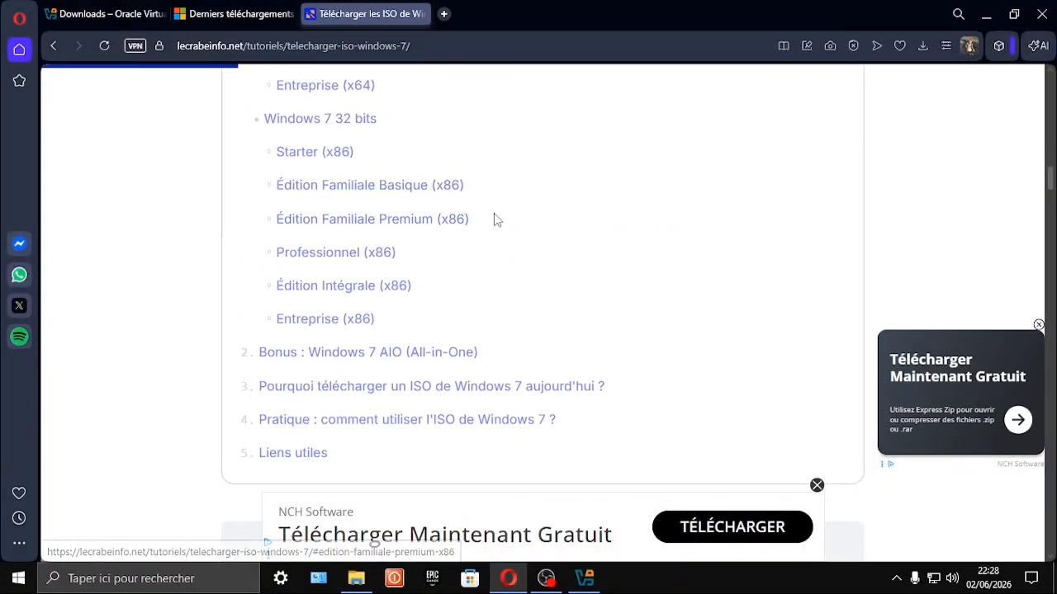
scroll(452, 224, "down", 6)
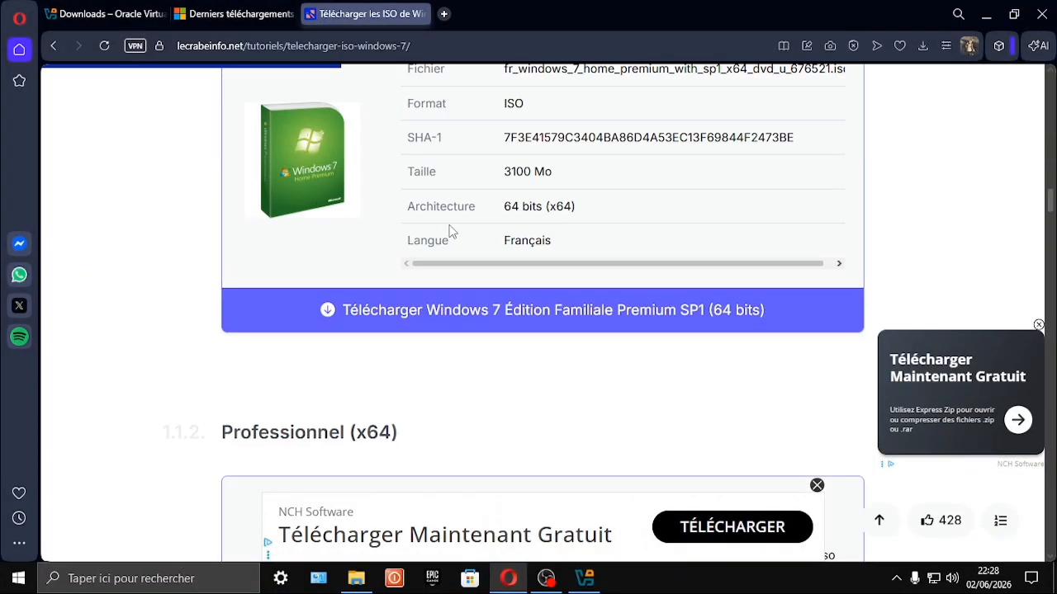
Examine the Windows 7 editions offered on the page, comparing the Professionnel, Édition Intégrale, Entreprise and Starter ISO details.
scroll(450, 240, "down", 5)
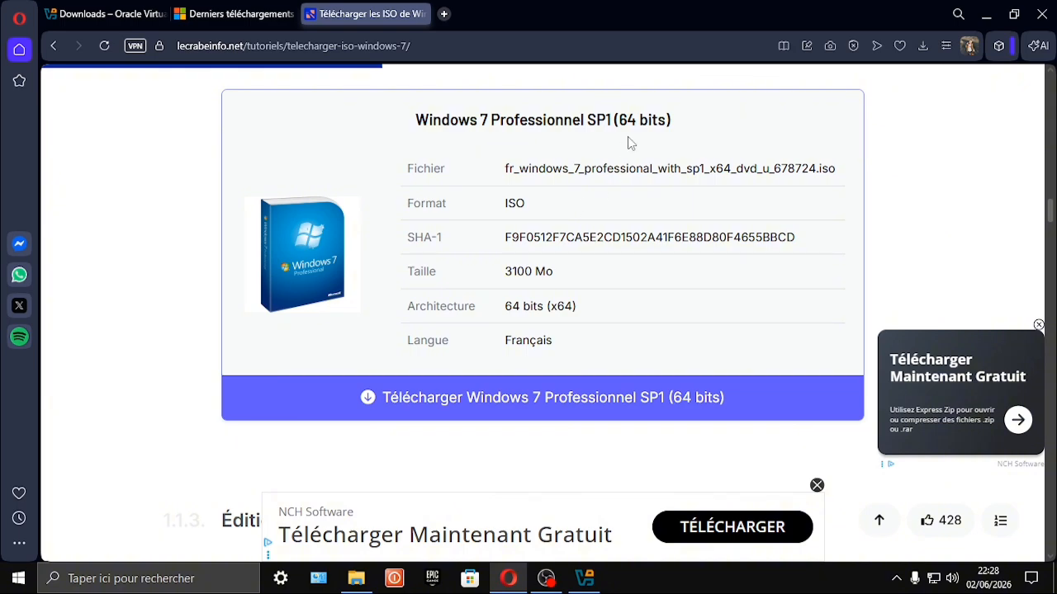
scroll(537, 206, "down", 7)
scroll(443, 255, "up", 1)
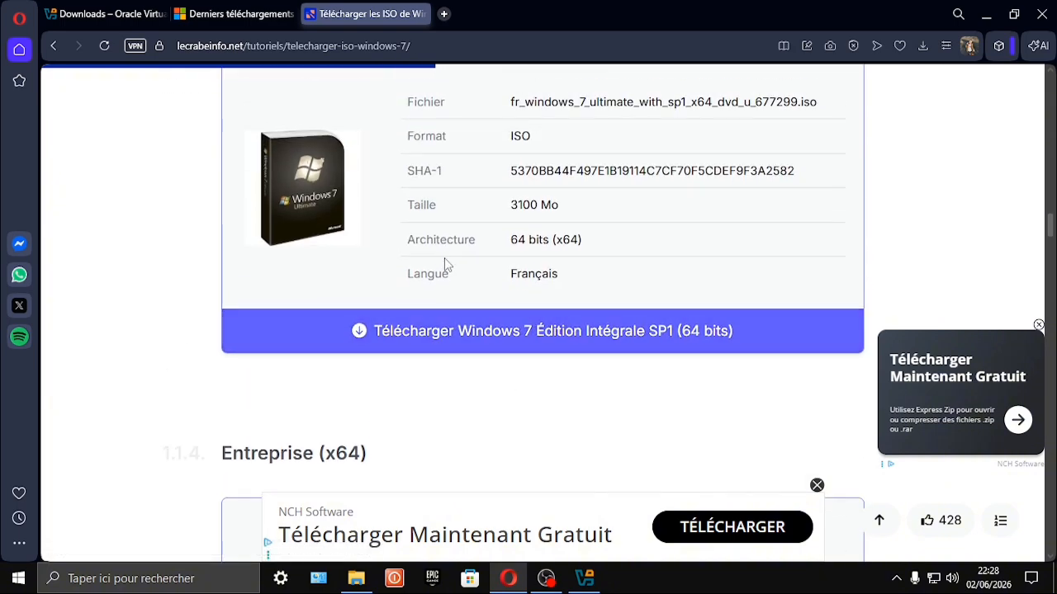
scroll(444, 272, "down", 2)
scroll(443, 306, "down", 7)
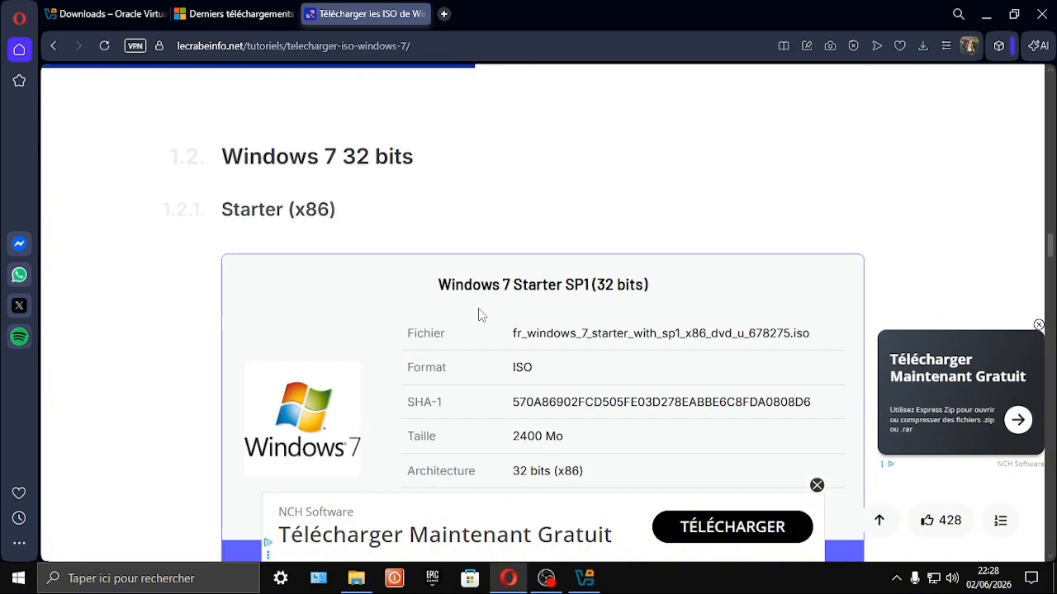
scroll(477, 310, "up", 9)
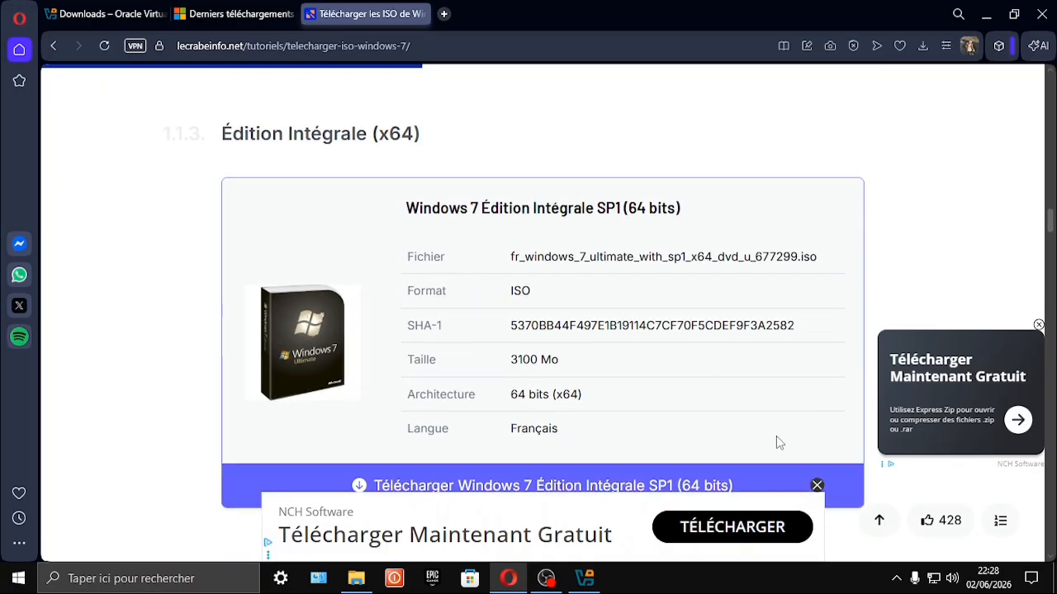
scroll(314, 365, "down", 1)
scroll(313, 366, "down", 5)
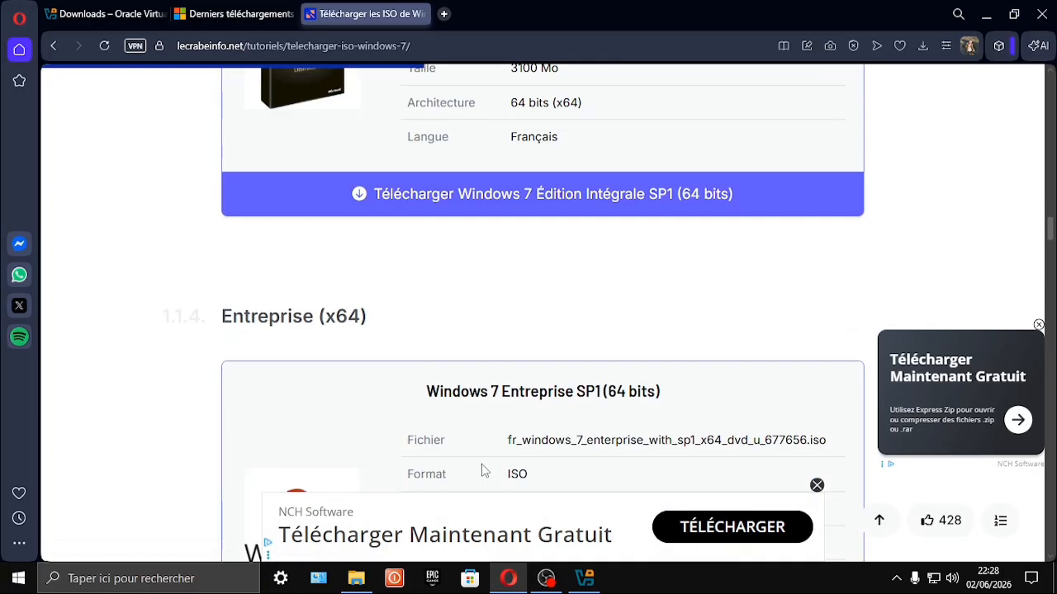
scroll(443, 401, "up", 7)
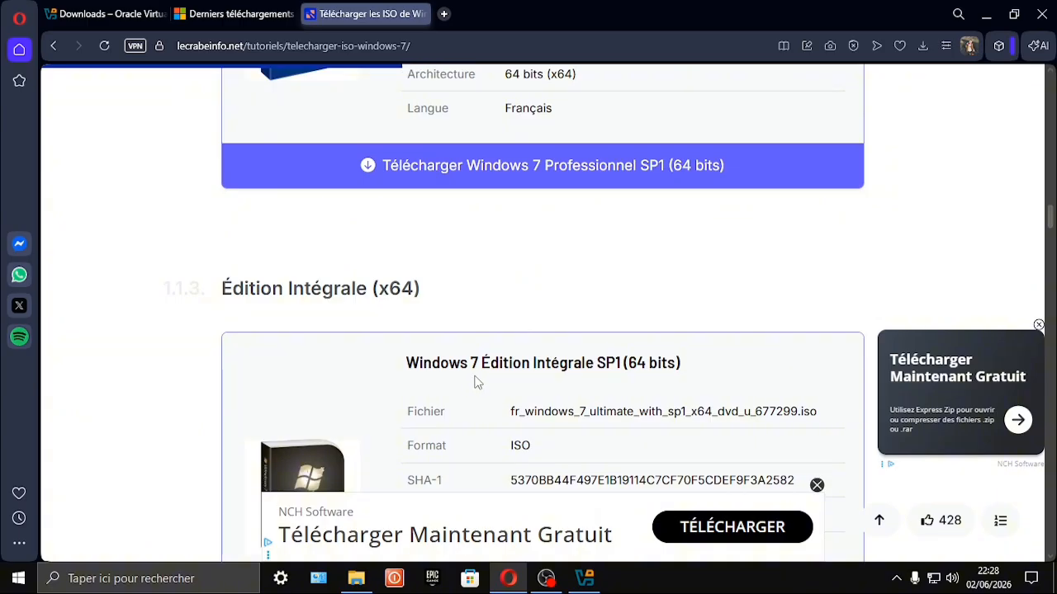
scroll(482, 363, "down", 3)
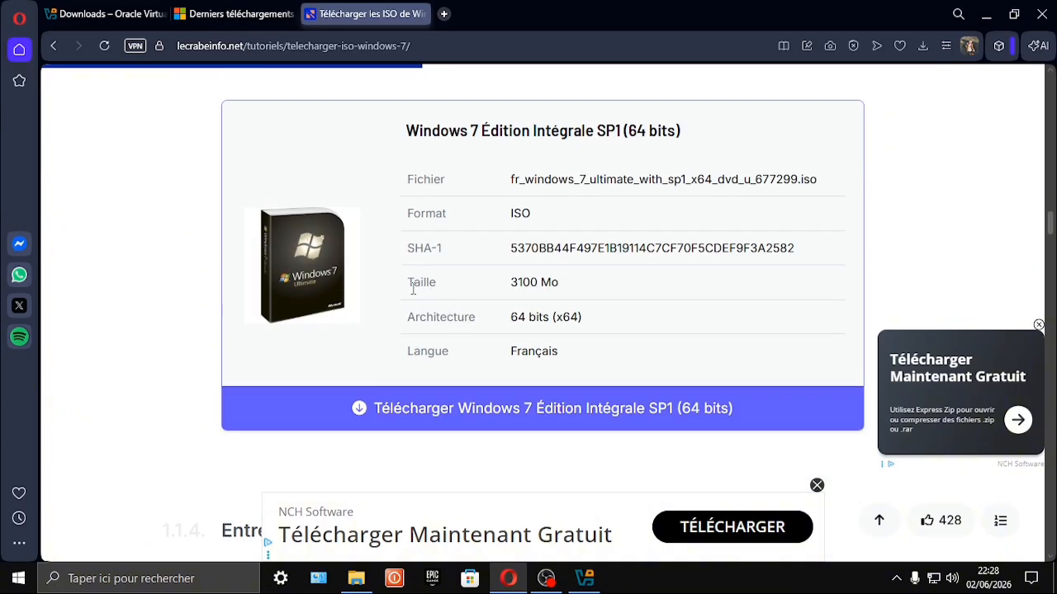
scroll(528, 347, "up", 4)
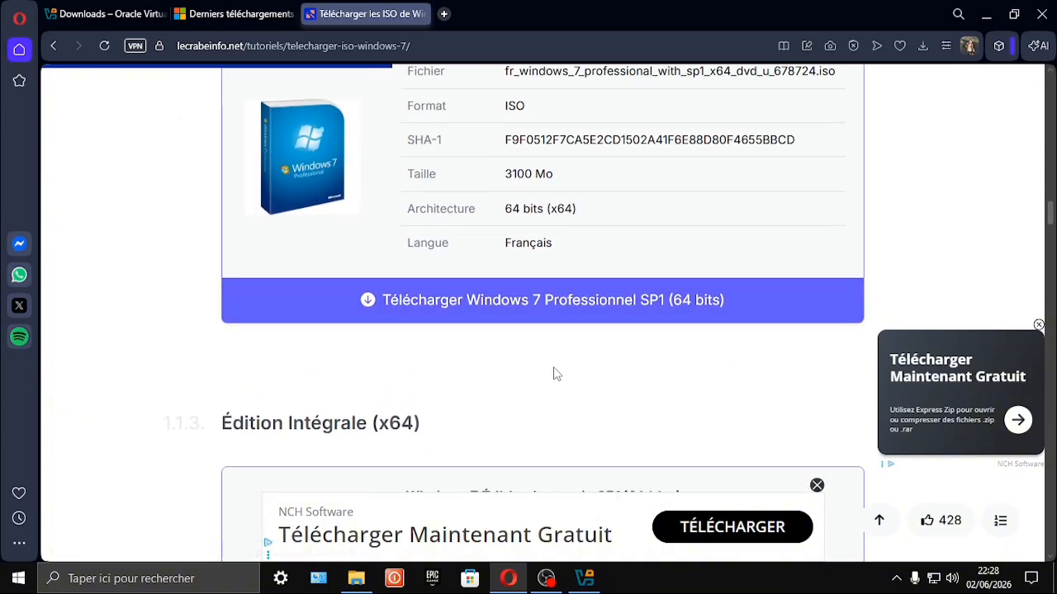
scroll(554, 373, "down", 4)
scroll(546, 372, "down", 1)
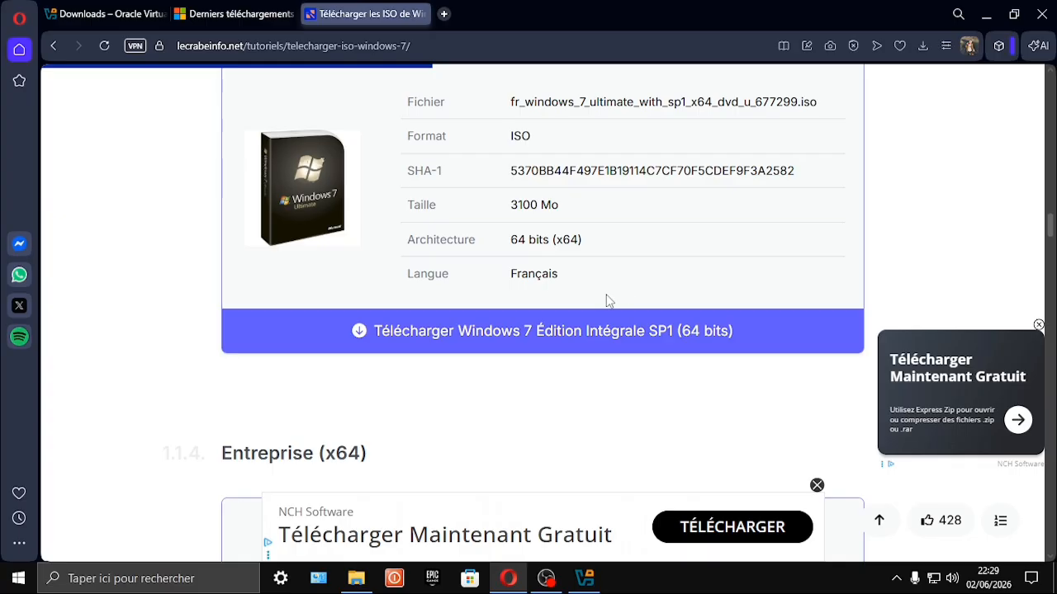
Open the download page for Windows 7 Édition Intégrale SP1 (64 bits) and close the full-page advertisement.
scroll(606, 300, "up", 1)
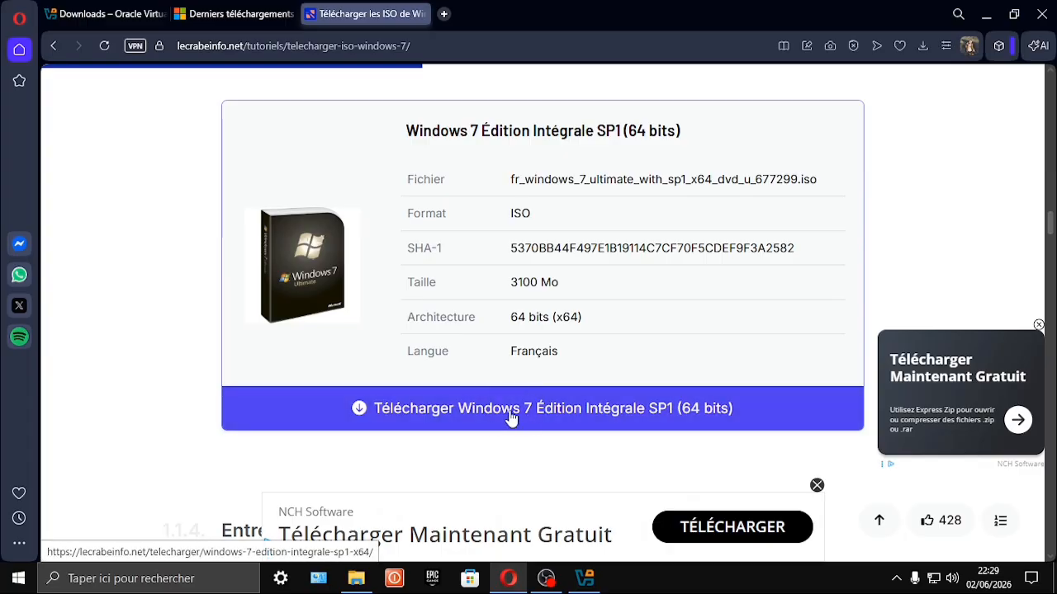
scroll(506, 415, "up", 5)
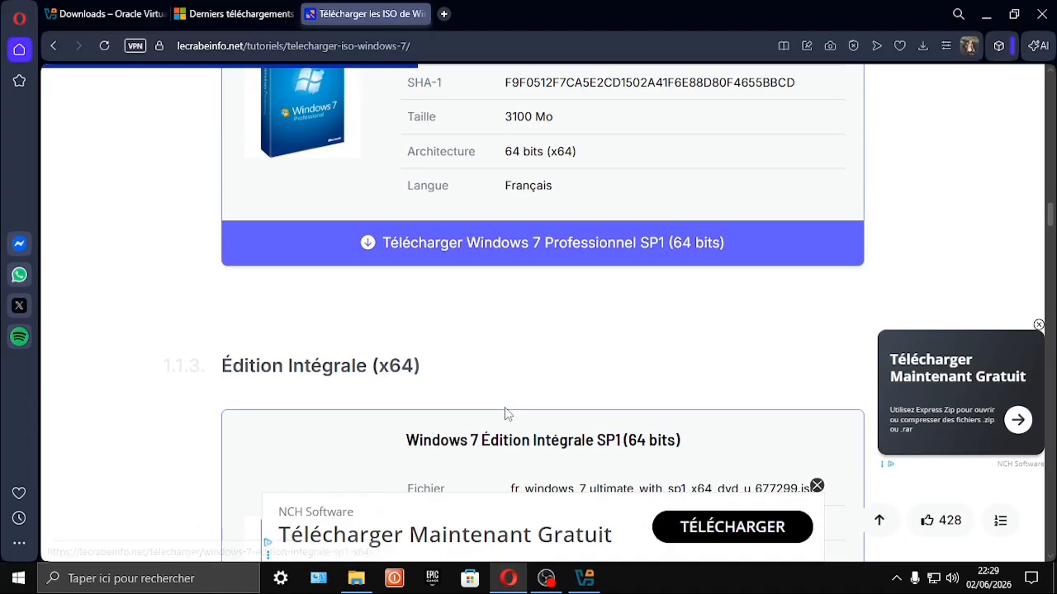
scroll(488, 373, "down", 5)
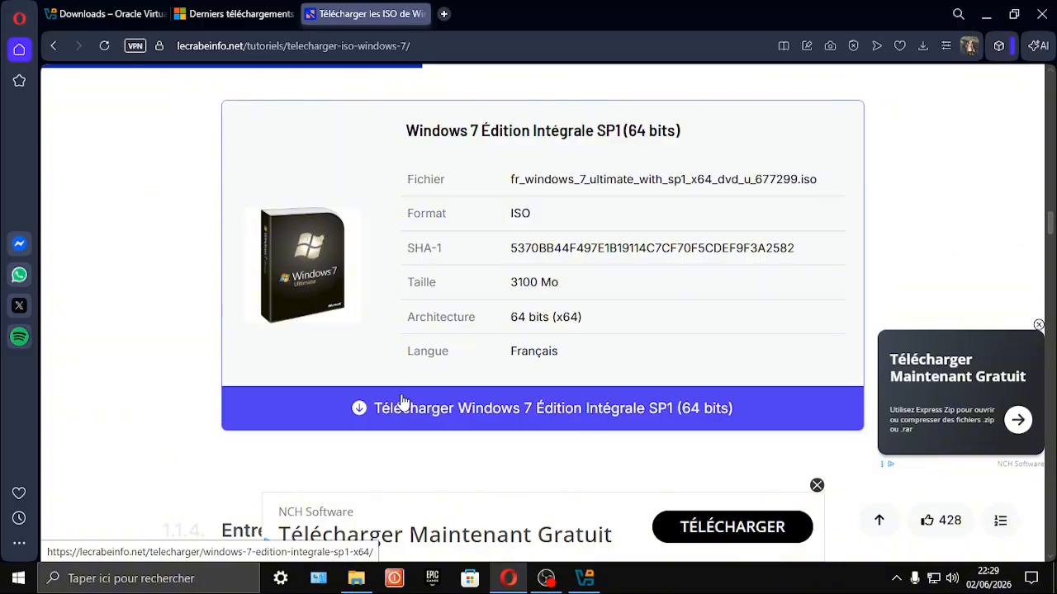
left_click(464, 410)
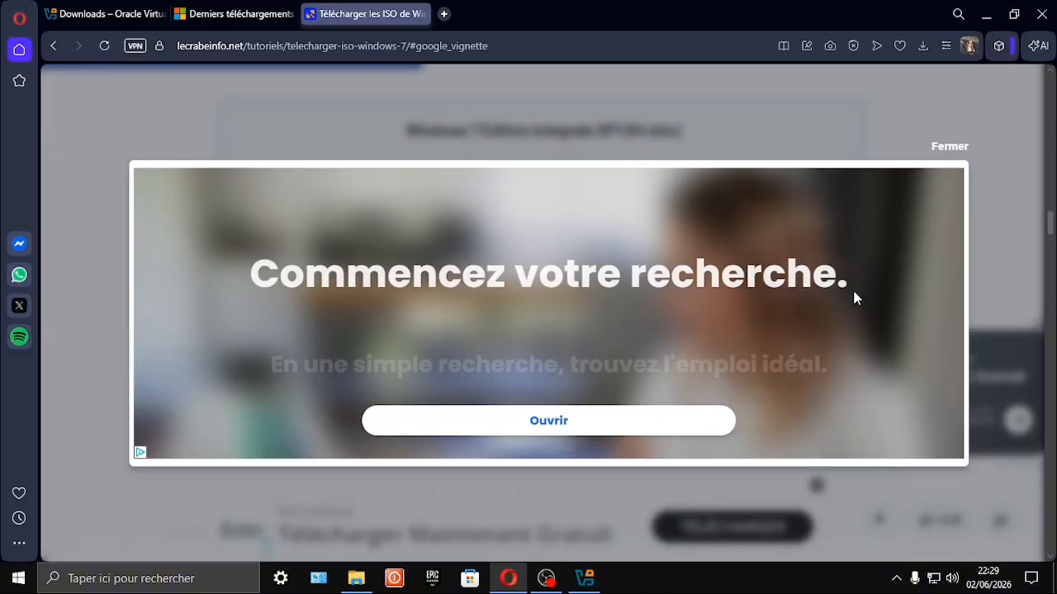
left_click(968, 155)
Download the Windows 7 Édition Intégrale ISO by direct download, entering the characters from the captcha image.
scroll(708, 322, "down", 5)
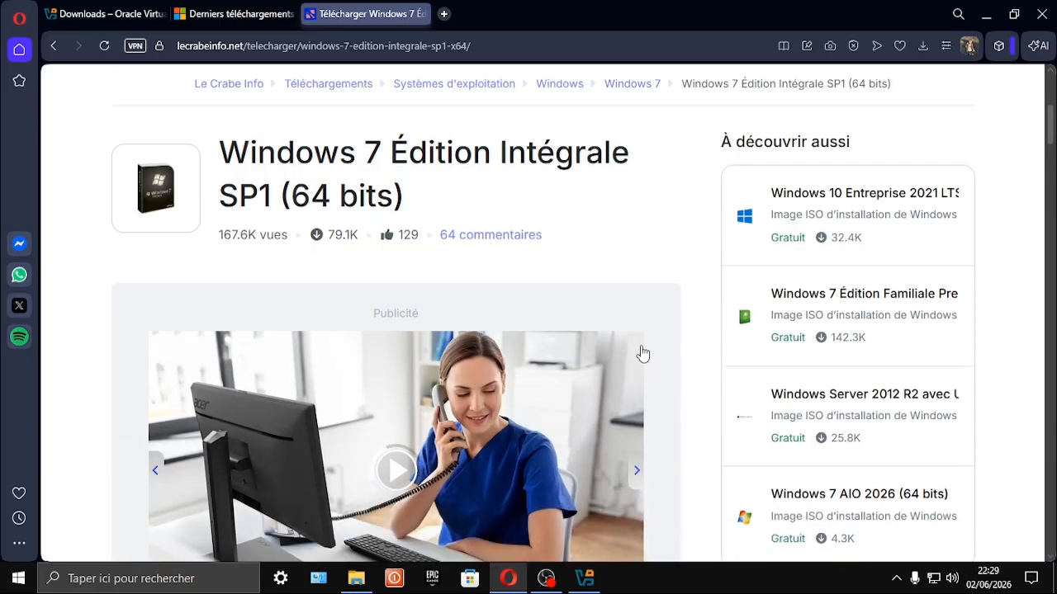
scroll(594, 340, "down", 15)
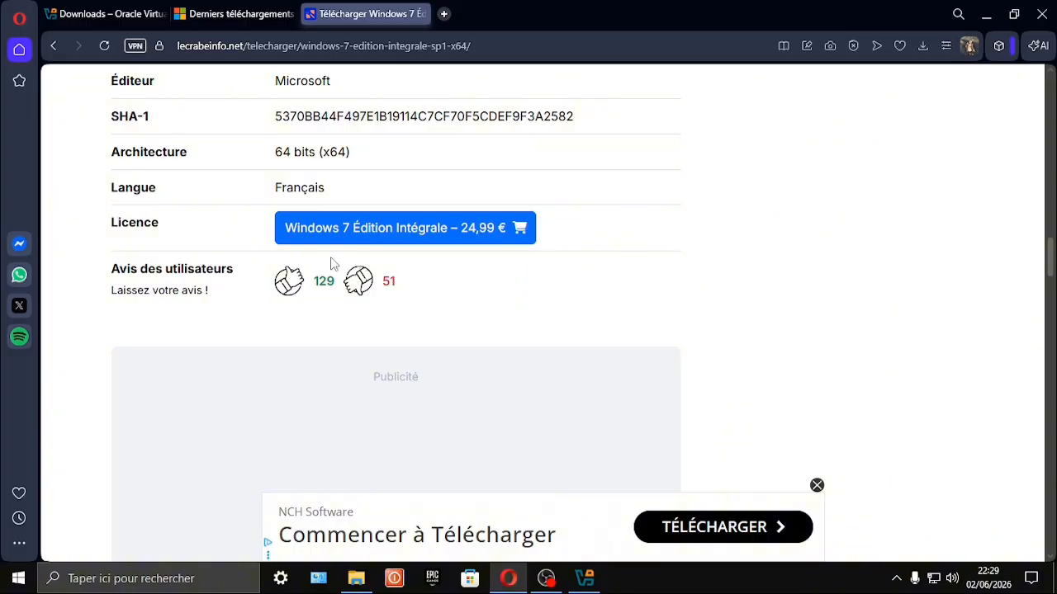
scroll(587, 305, "down", 1)
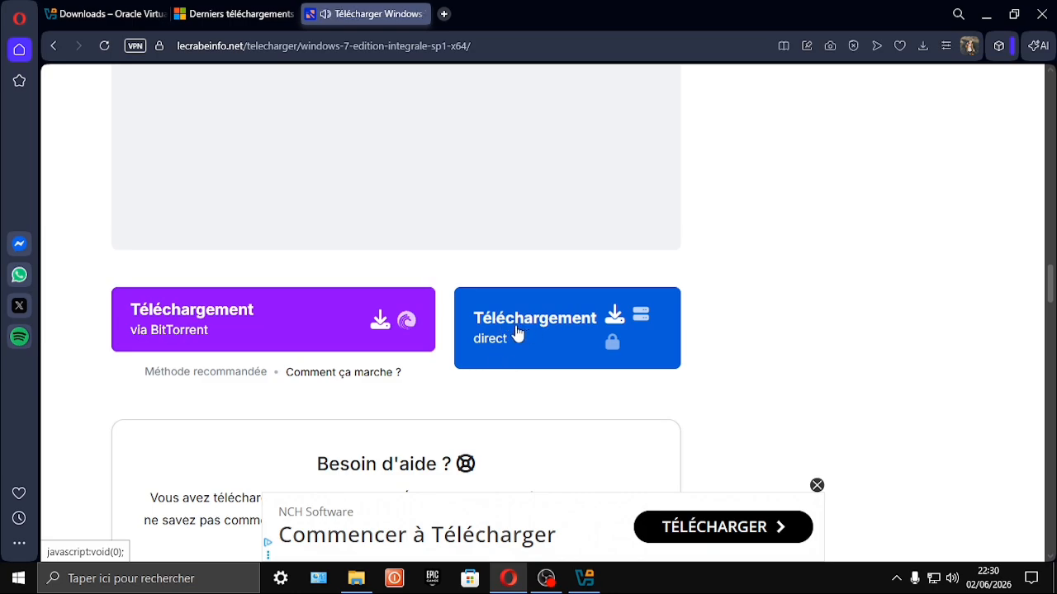
left_click(518, 333)
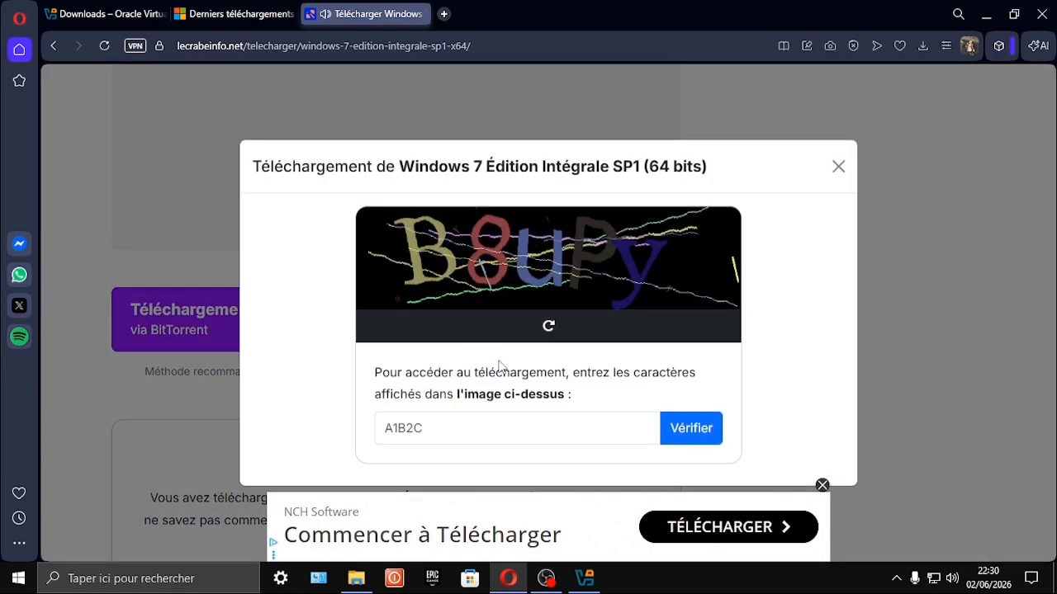
key("Return")
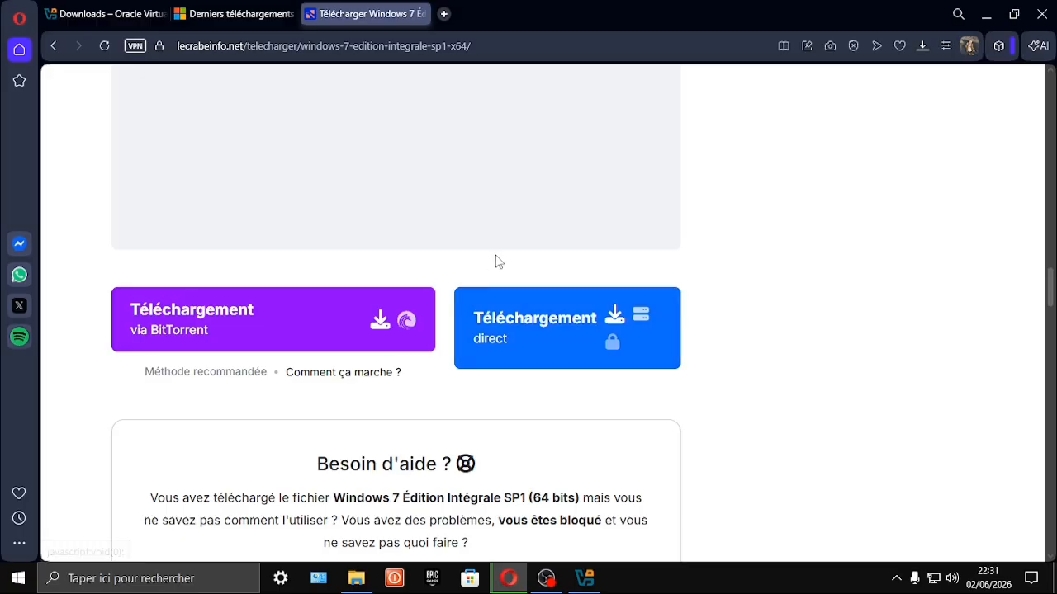
Check the status of the Windows 7 ISO in the browser's list of downloads.
left_click(926, 46)
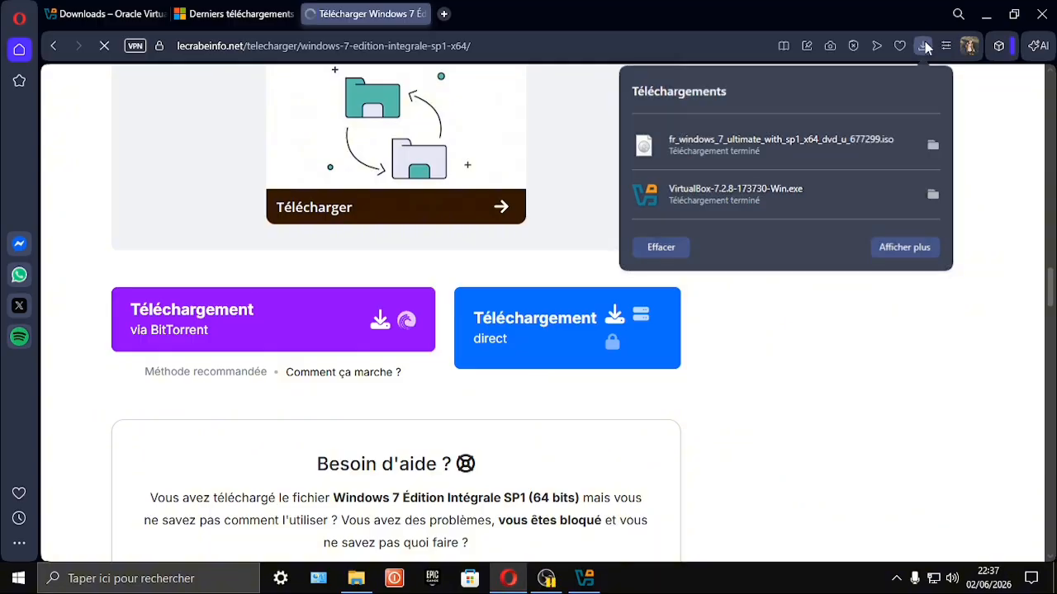
left_click(923, 45)
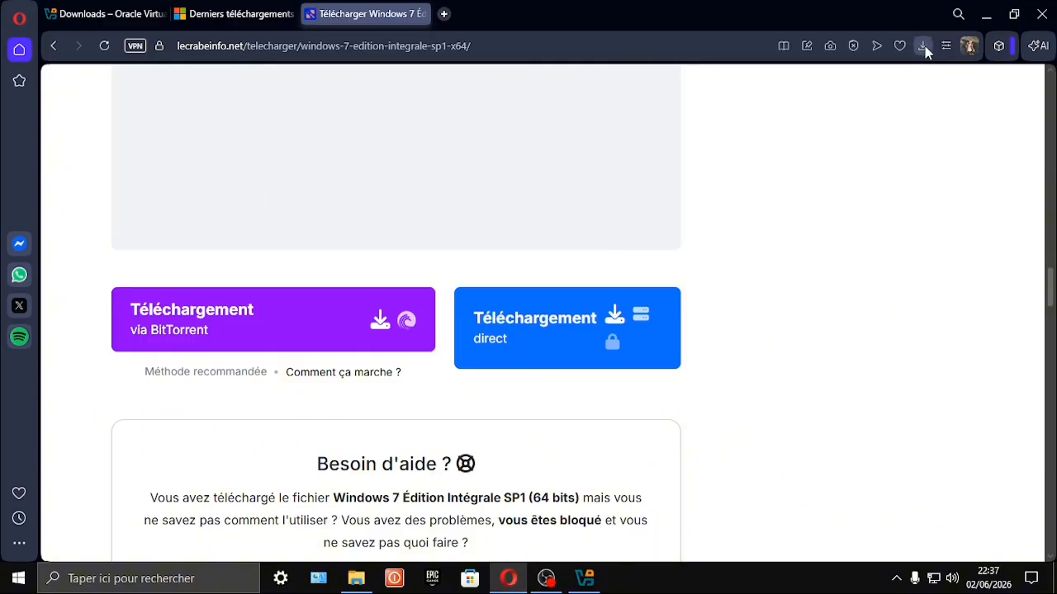
left_click(922, 47)
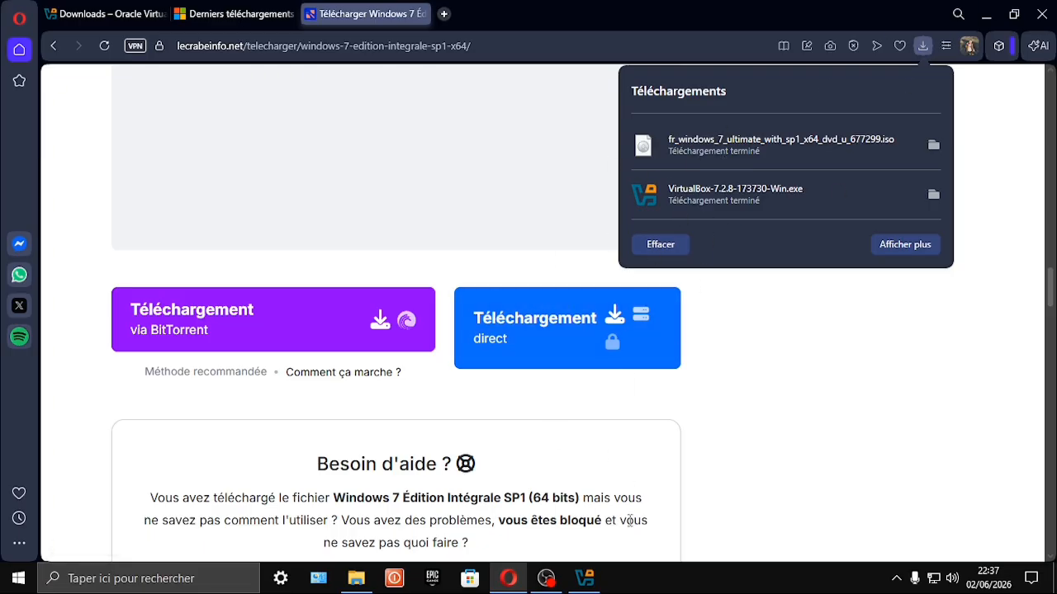
Switch to Oracle VirtualBox, start a new virtual machine, and name it Win7.
left_click(584, 578)
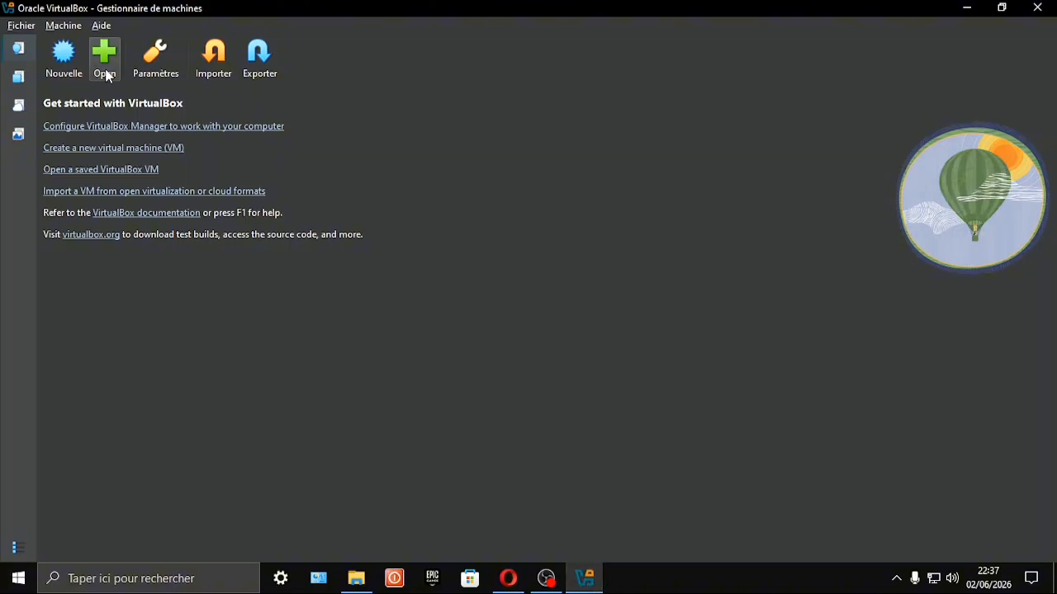
left_click(70, 57)
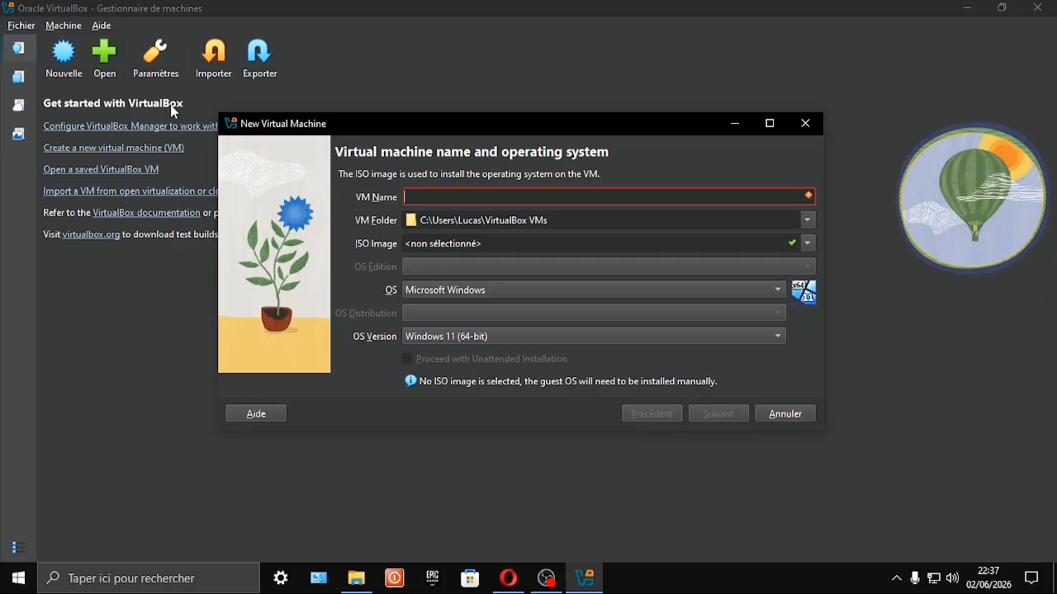
type("Win")
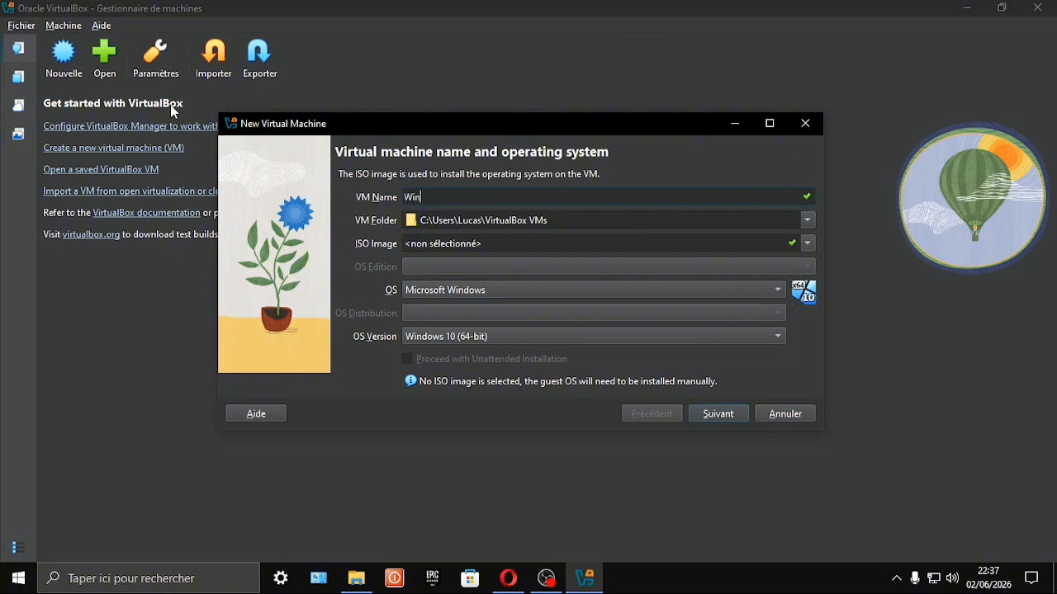
type("dows 7")
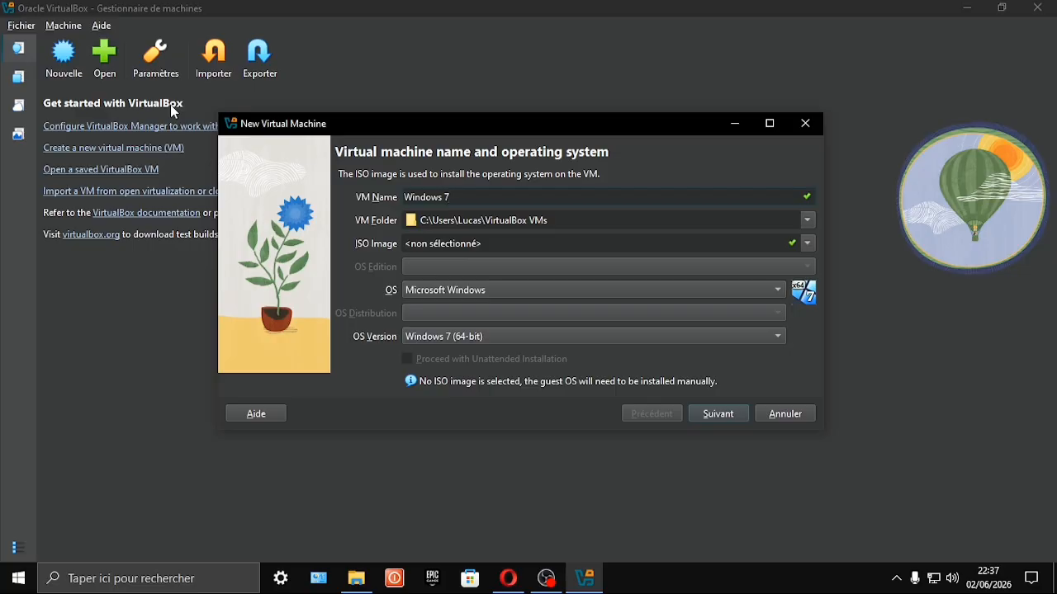
key("BackSpace")
key("BackSpace")
key("BackSpace")
key("BackSpace")
key("BackSpace")
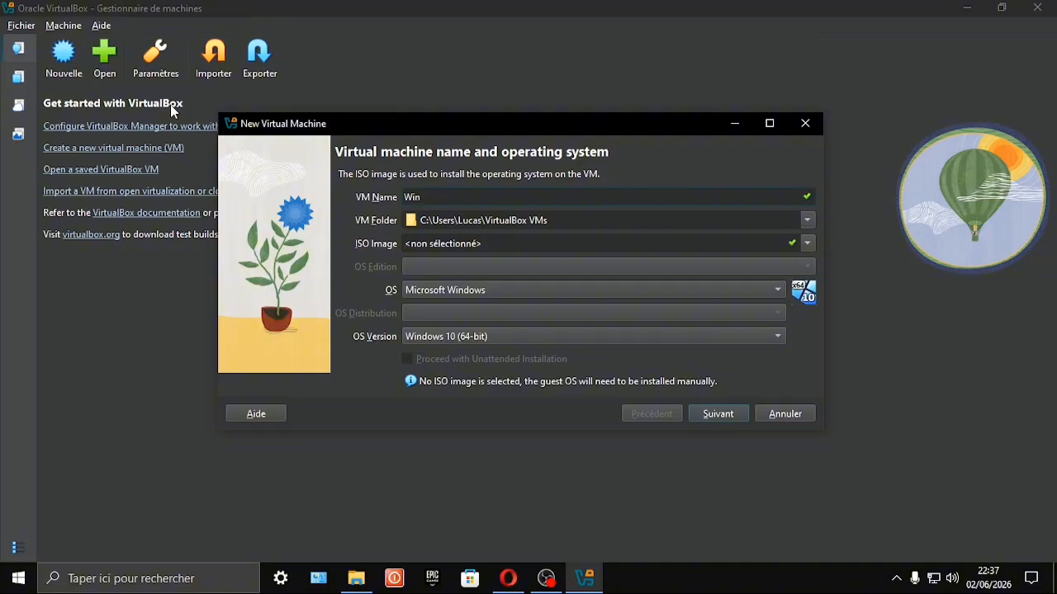
type("7")
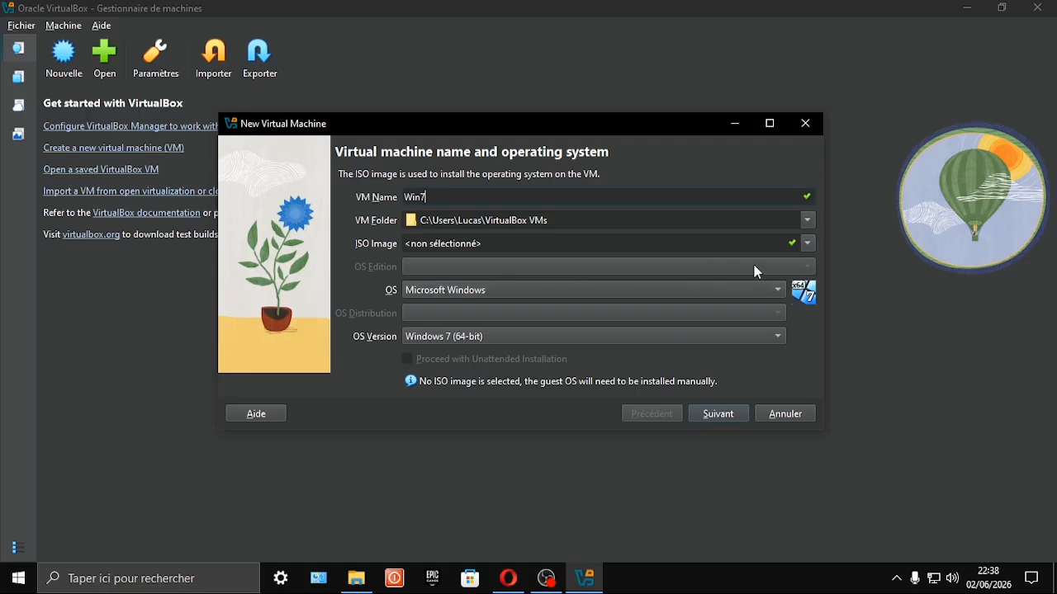
Set the virtual machine's ISO image to fr_windows_7_ultimate_with_sp1_x64_dvd_u_677299.iso from the Téléchargements folder.
left_click(807, 243)
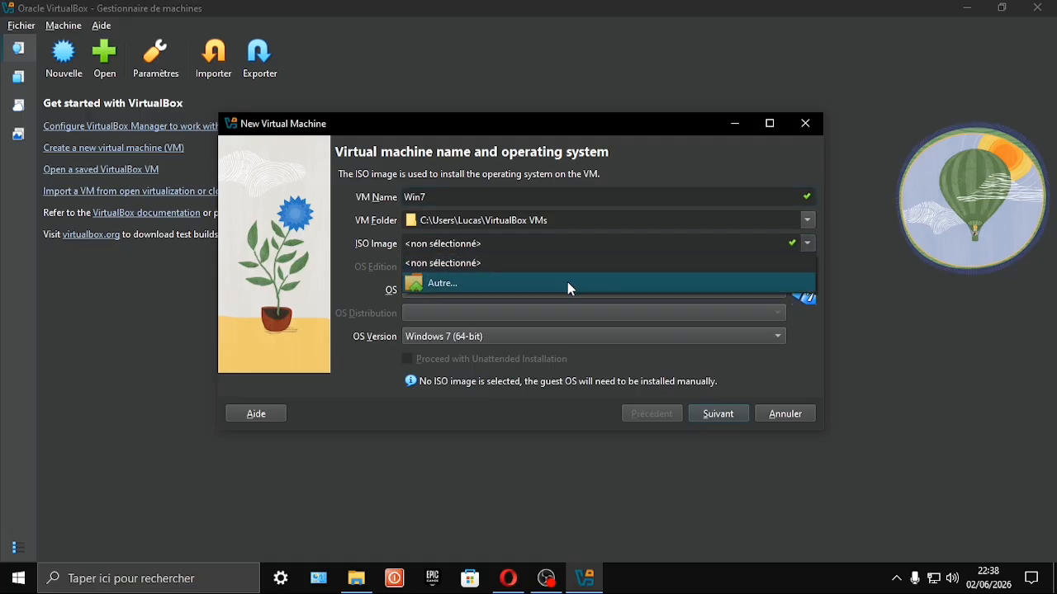
left_click(568, 284)
left_click(321, 277)
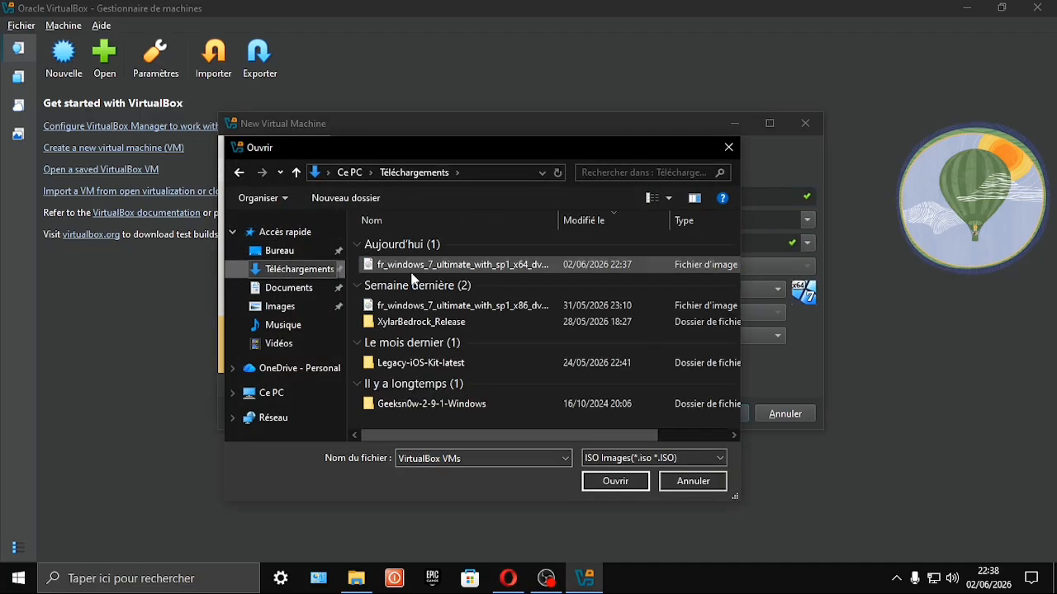
left_click(431, 264)
double_click(432, 264)
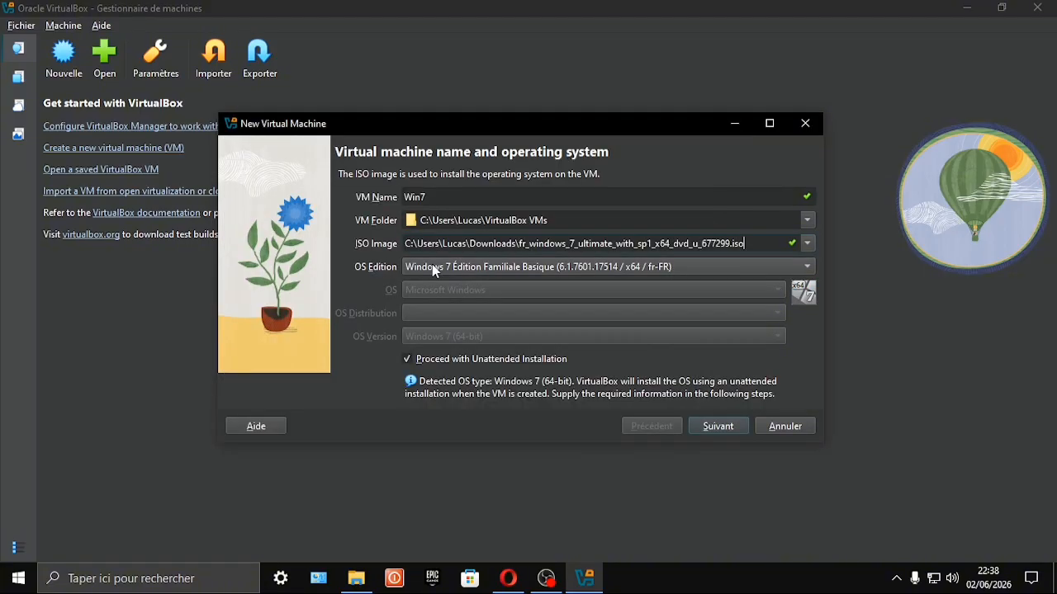
Set the virtual machine's OS edition to Windows 7 Édition Intégrale (6.1.7601.17514 / x64 / fr-FR) and continue to the unattended installation setup.
left_click(538, 271)
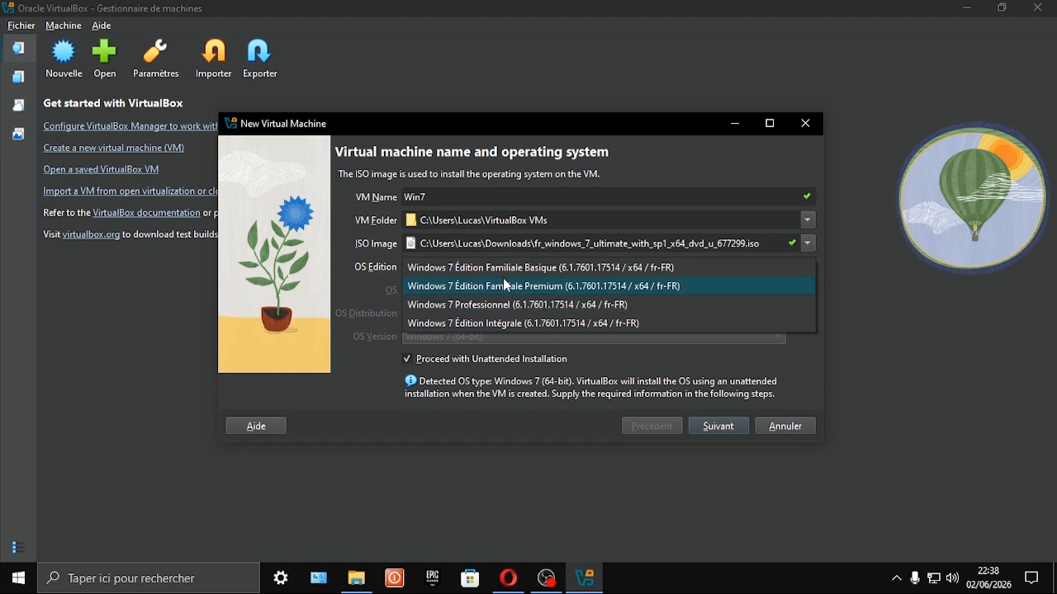
left_click(495, 328)
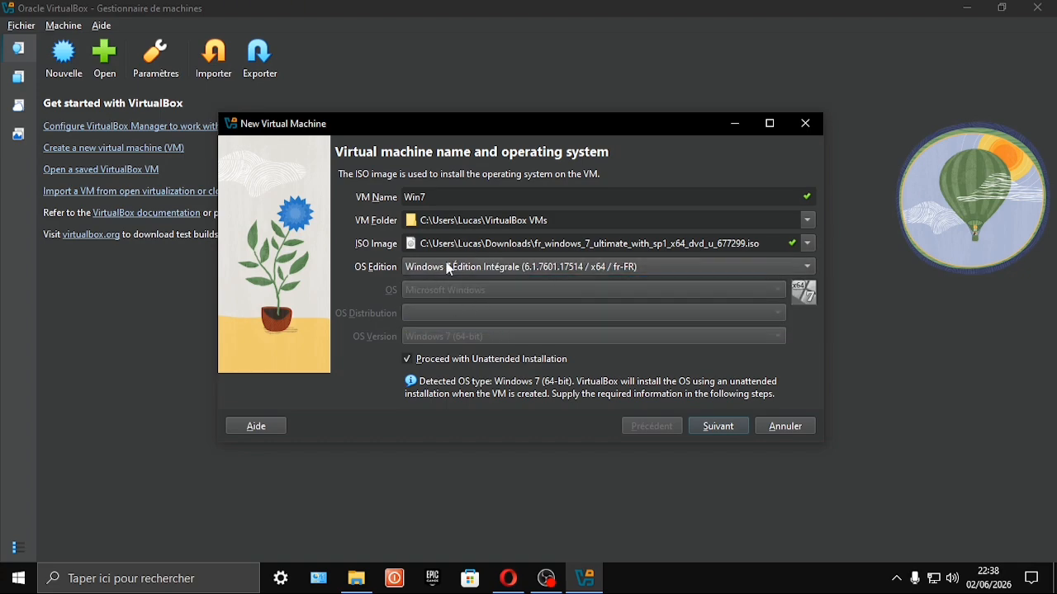
left_click(720, 429)
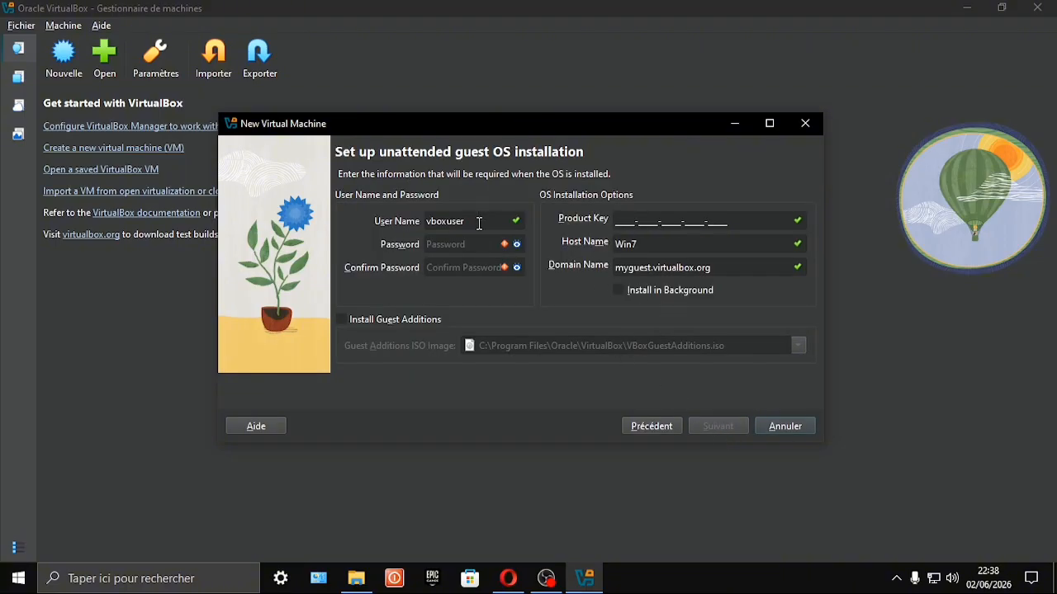
Set the guest user name to Windoxlulu, enter and confirm the account password, and continue to the virtual hardware settings.
left_click_drag(480, 223, 403, 240)
key("Delete")
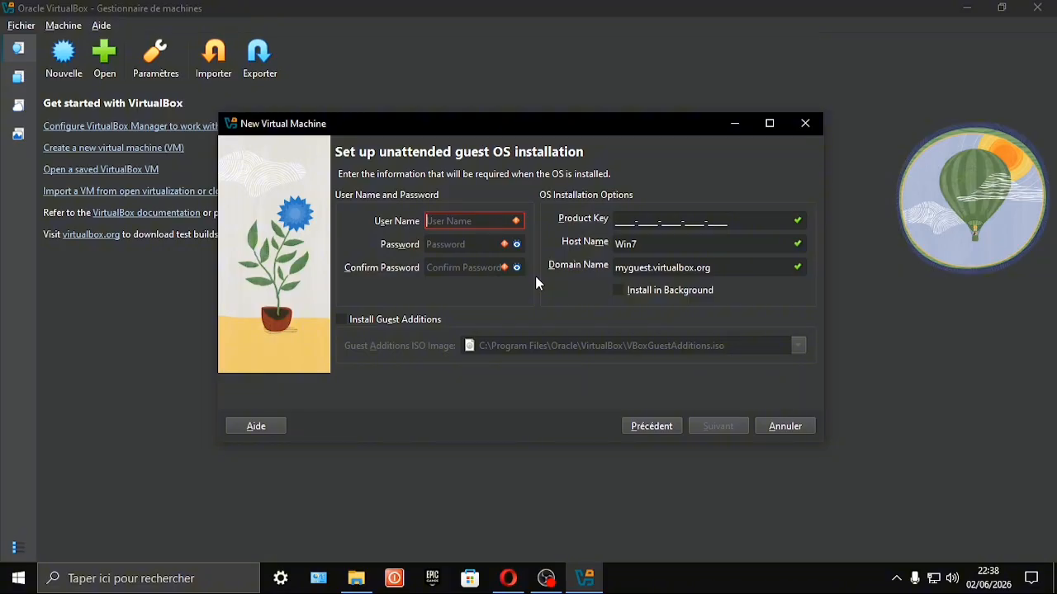
type("Wind")
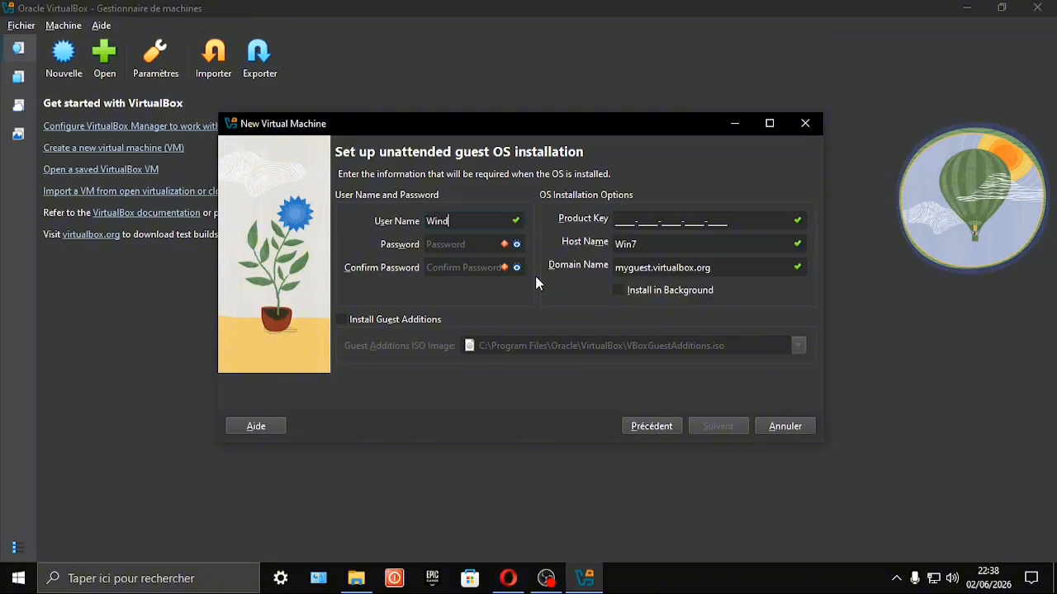
type("oxlulu")
left_click(465, 241)
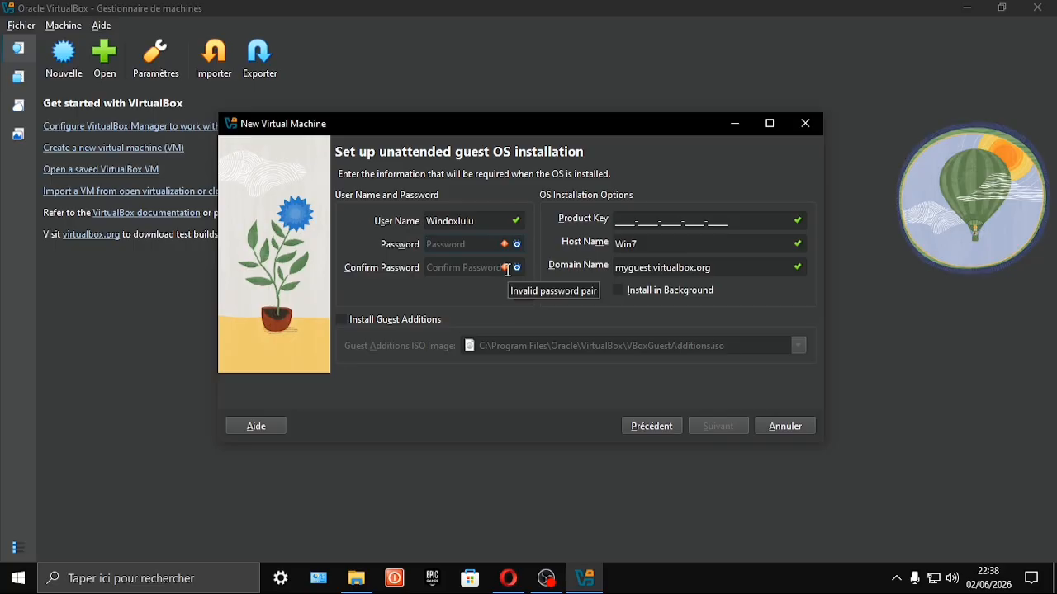
type("1")
left_click(485, 273)
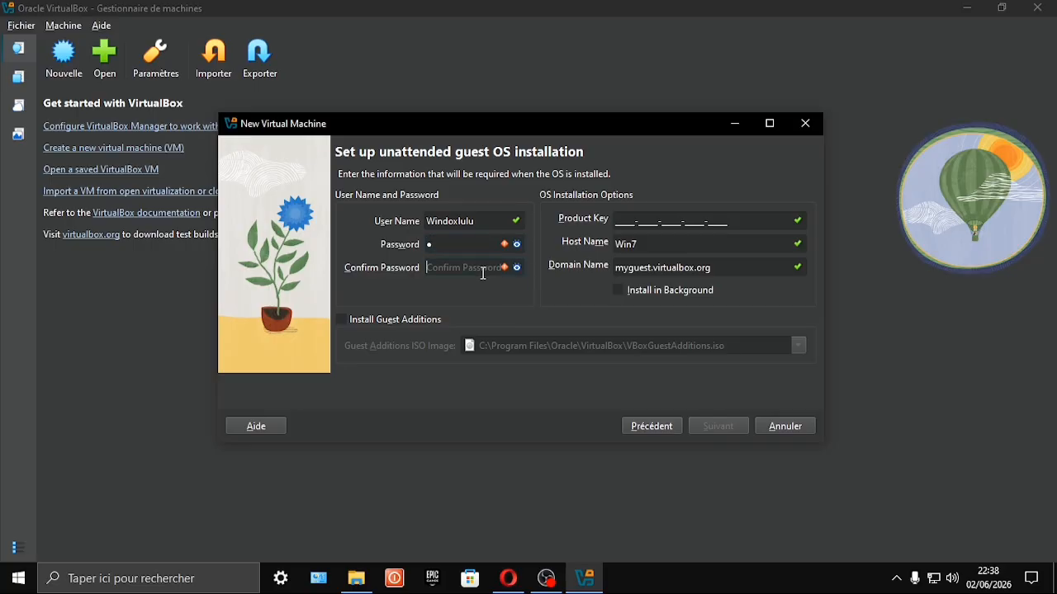
type("1")
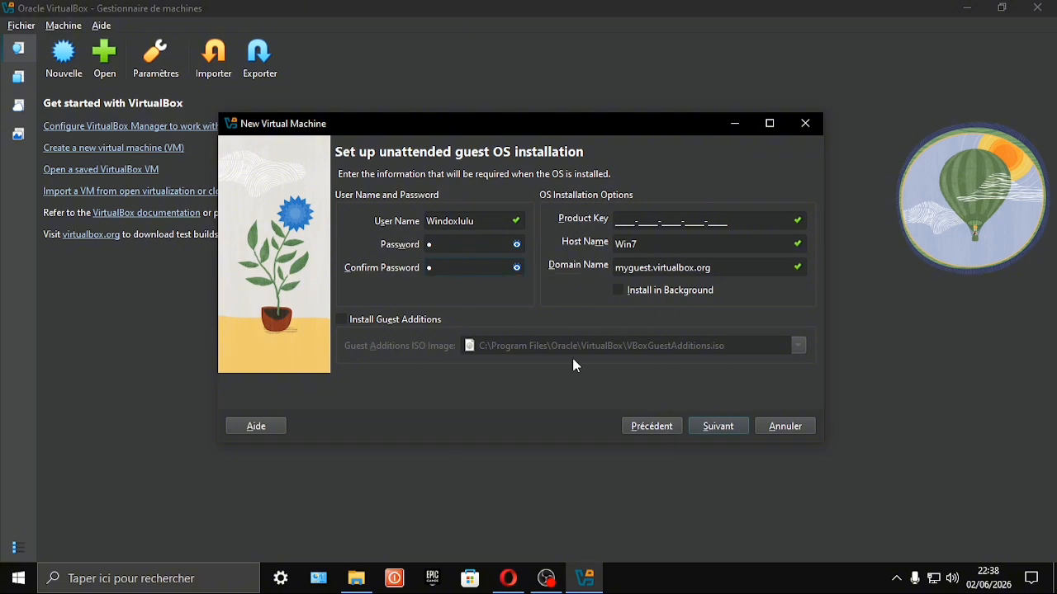
left_click(717, 427)
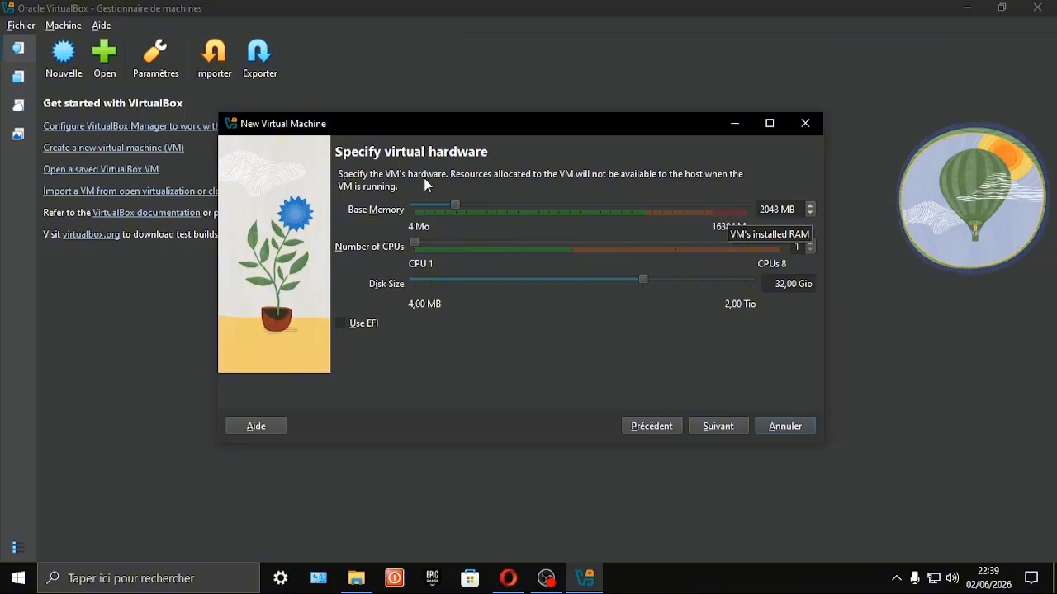
Set the virtual machine's base memory to 8000 MB and its number of CPUs to 4.
left_click_drag(455, 208, 581, 189)
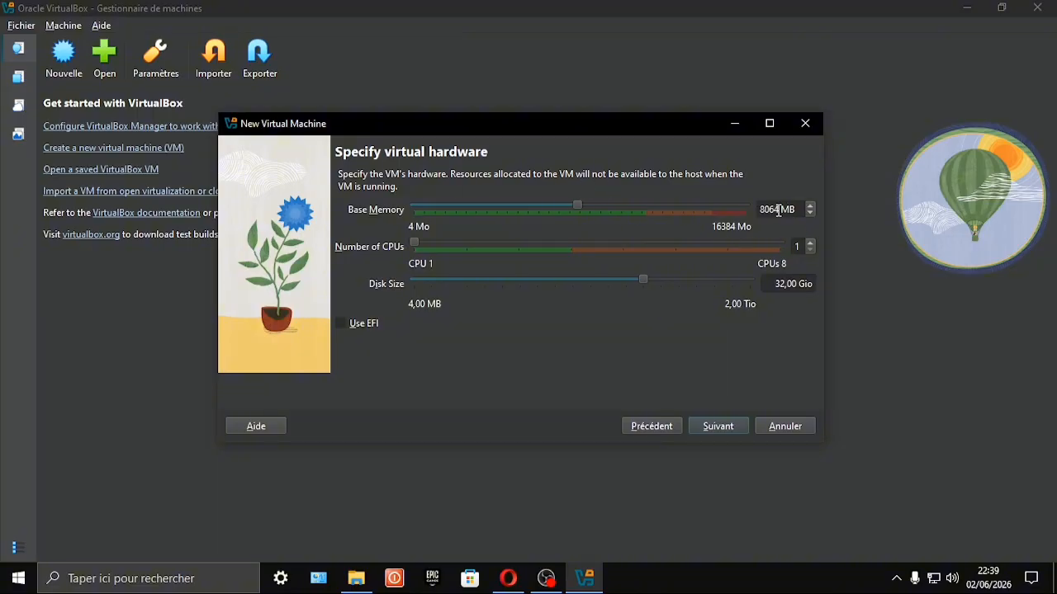
key("BackSpace")
key("BackSpace")
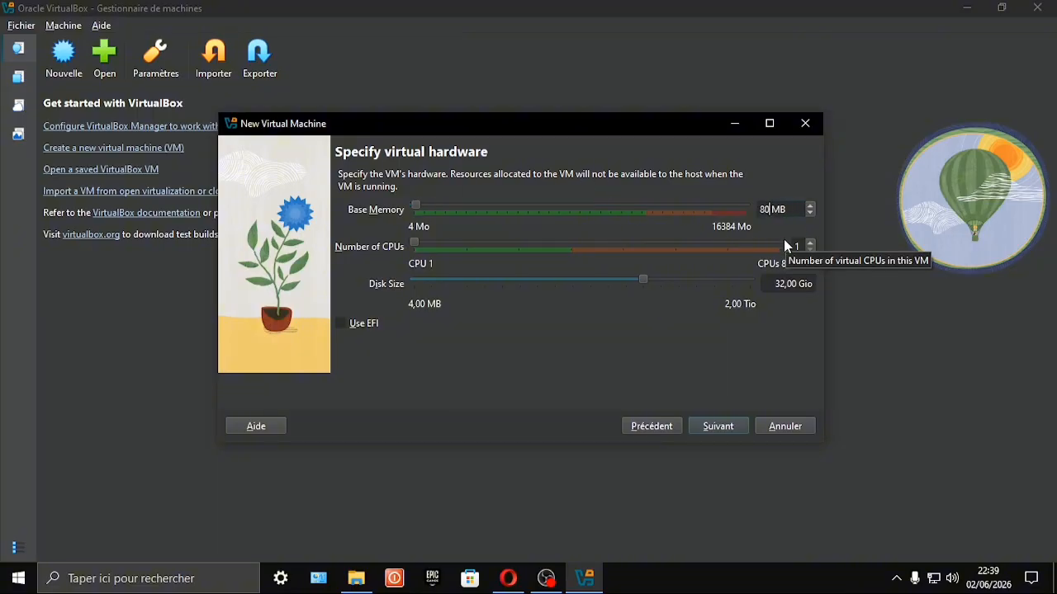
type("00")
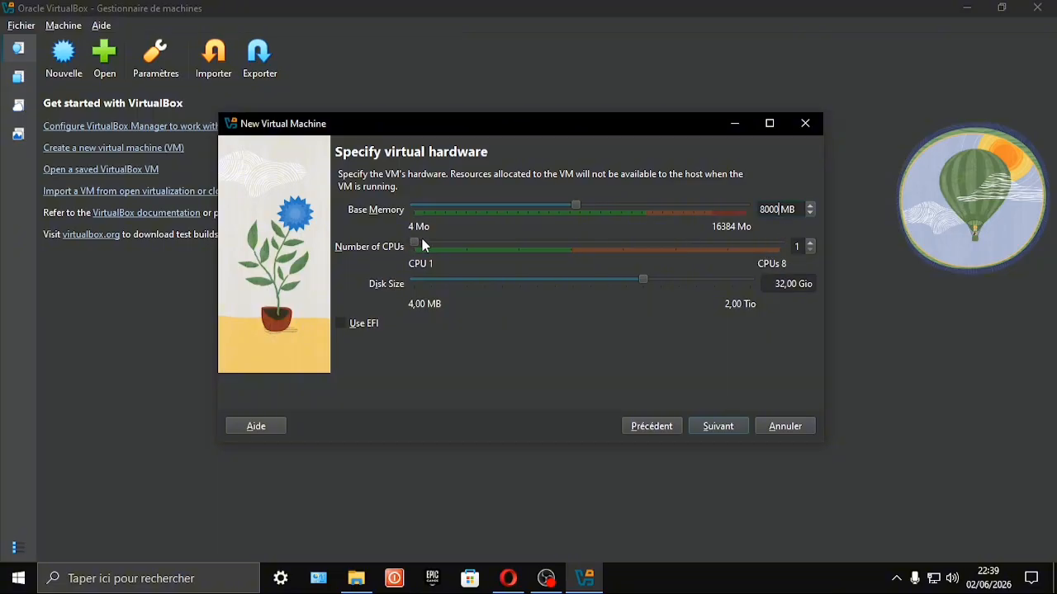
left_click_drag(421, 241, 566, 242)
Set the virtual machine's disk size to 25,70 Gio and finish creating the machine from the summary.
left_click_drag(667, 285, 712, 283)
left_click_drag(781, 283, 638, 284)
key("Left")
key("Left")
key("Left")
key("Right")
key("Right")
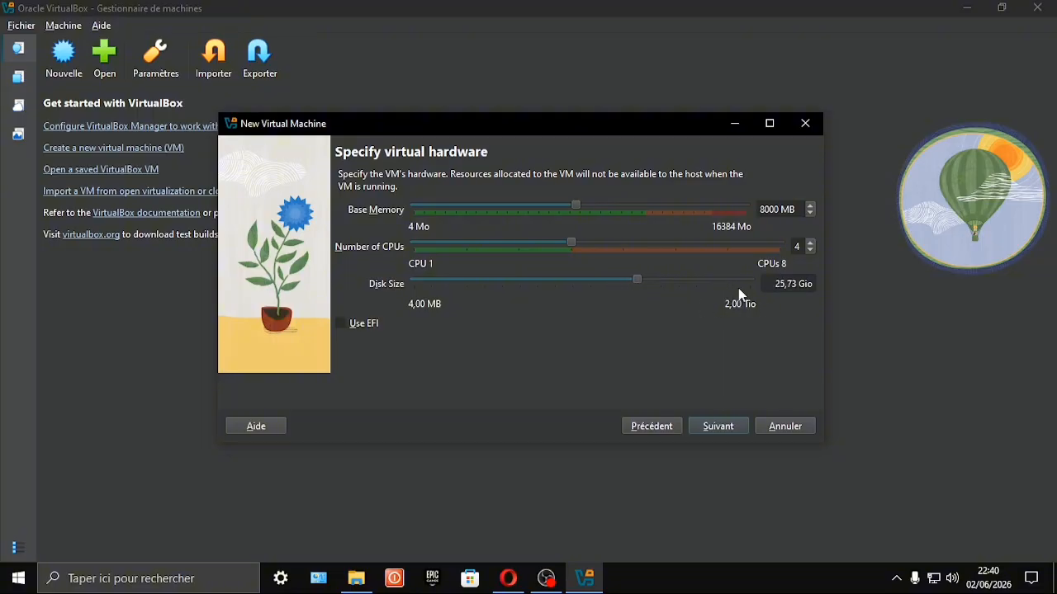
left_click(797, 286)
key("BackSpace")
key("BackSpace")
type("5")
left_click(718, 427)
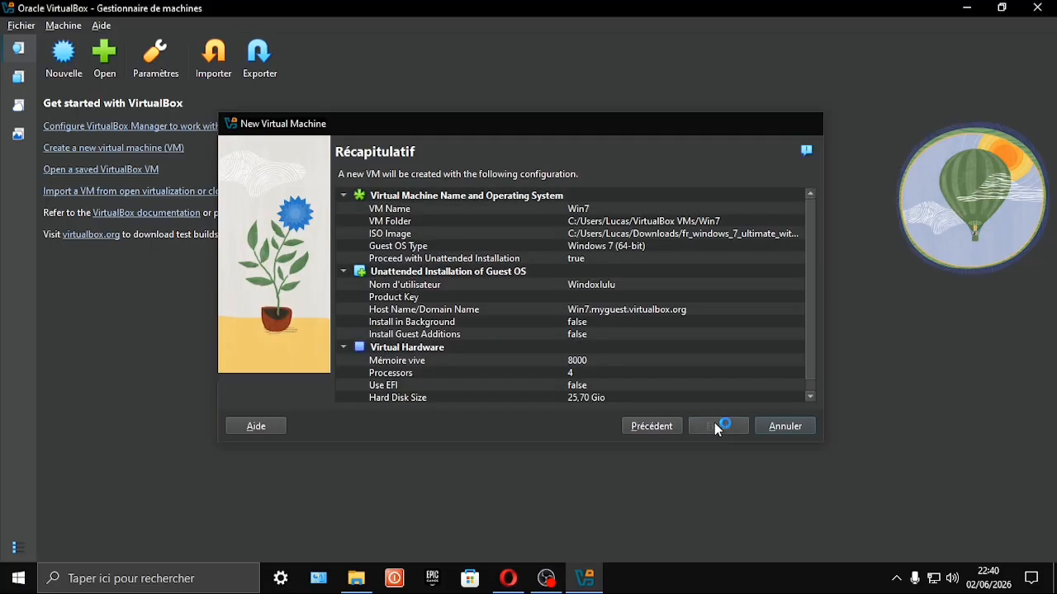
left_click(717, 427)
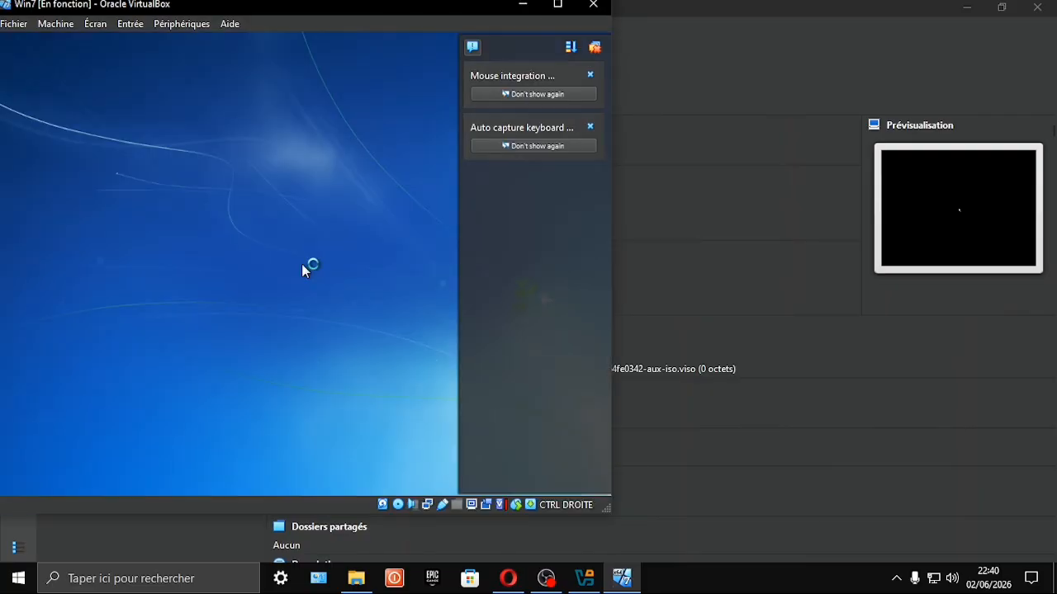
Dismiss all notifications in the running Win7 machine and switch its window to full screen mode.
left_click(594, 48)
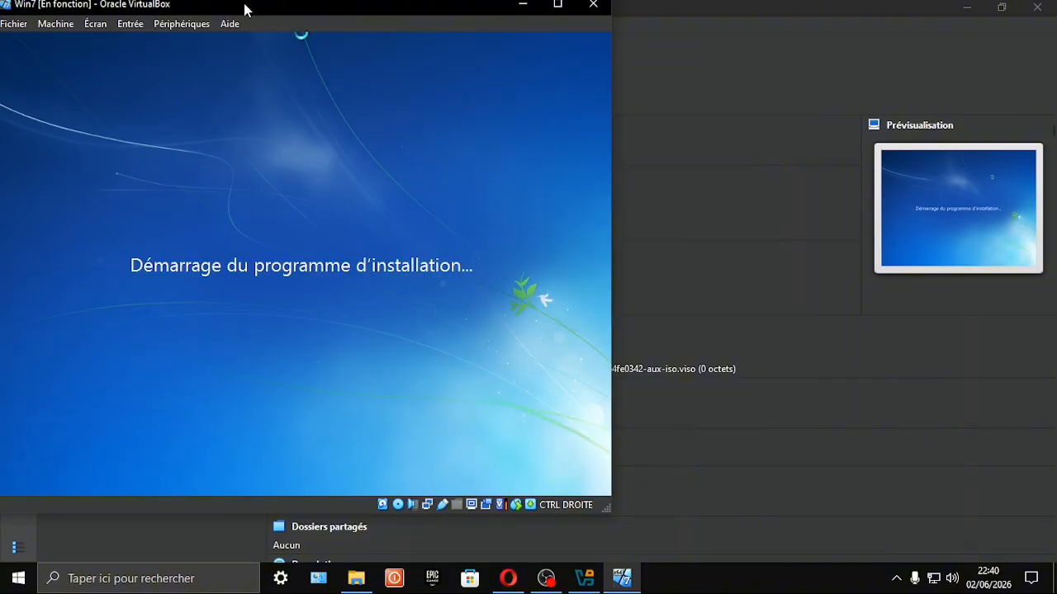
left_click_drag(247, 9, 390, 46)
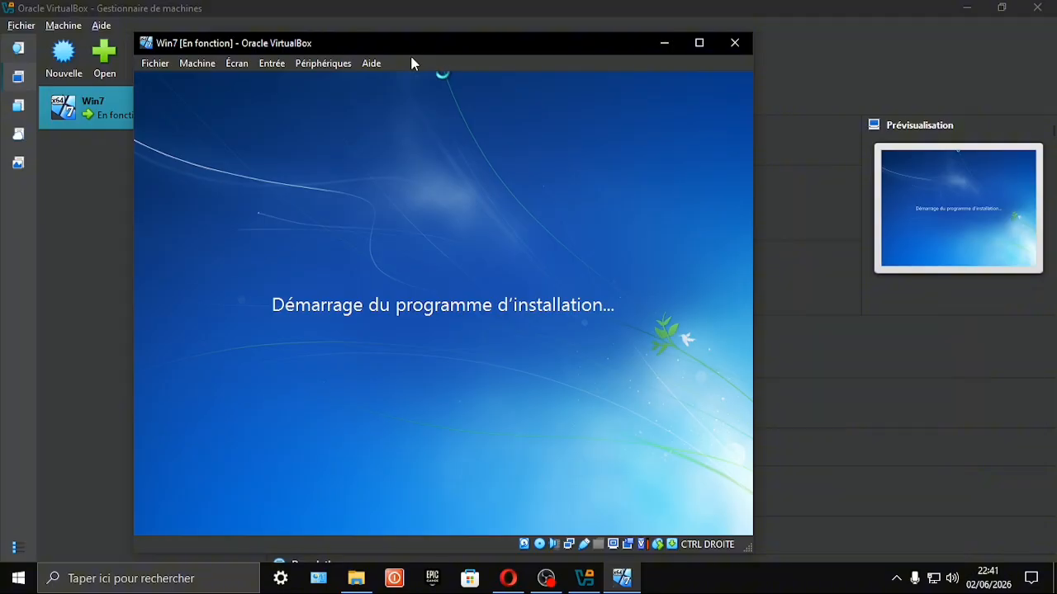
key("ctrl+f")
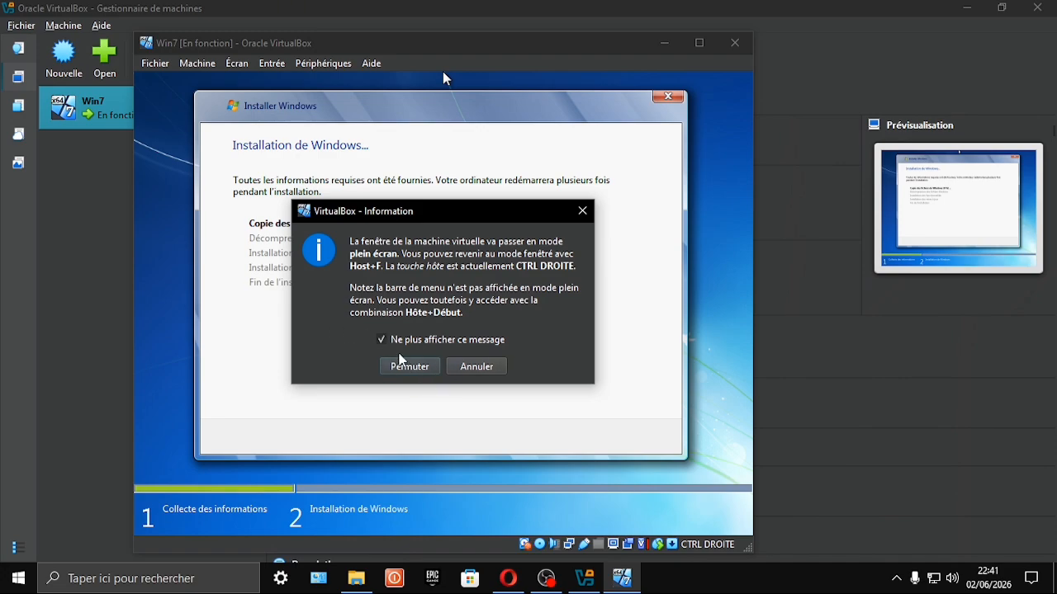
left_click(408, 366)
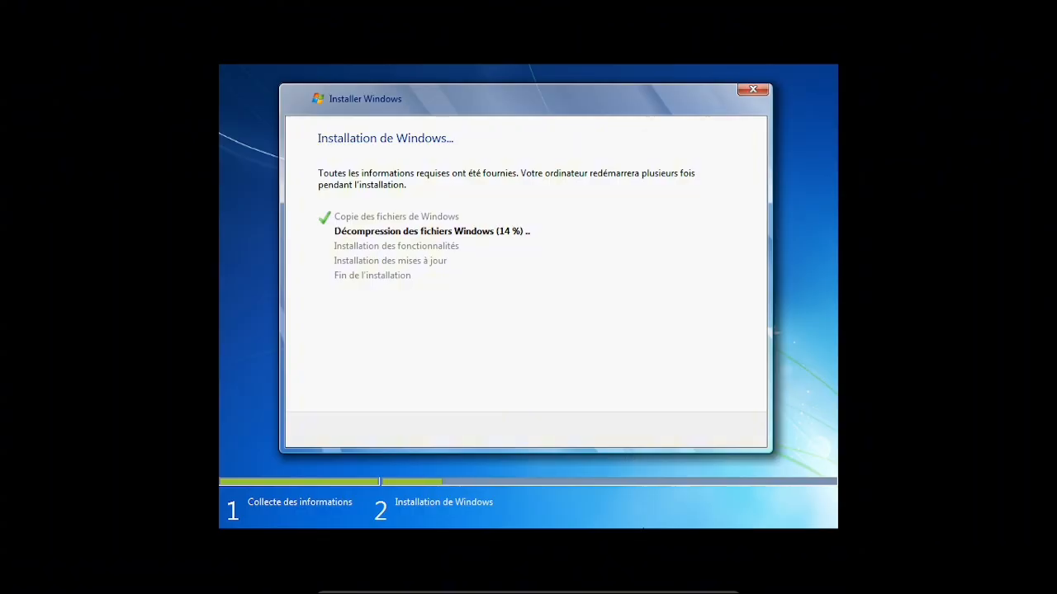
Leave full screen mode to visit the OBS window, and return to the Win7 machine window.
left_click(703, 579)
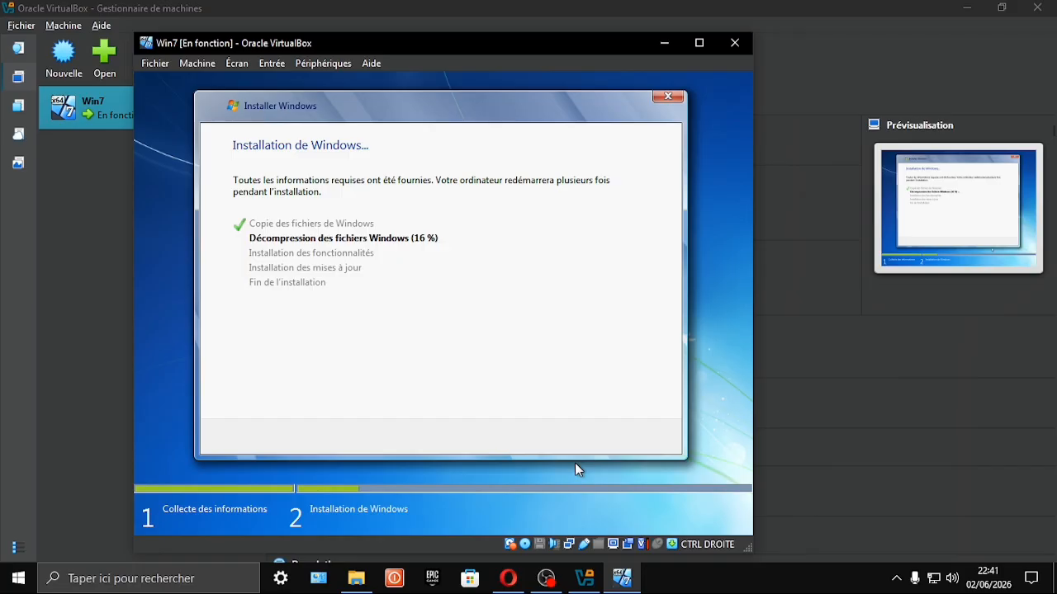
left_click(573, 578)
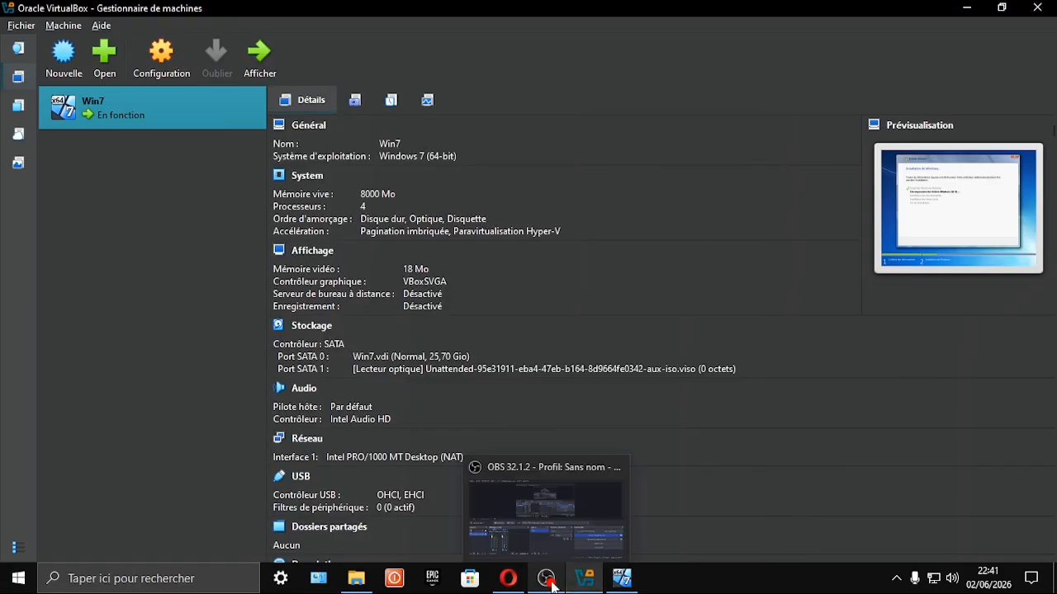
left_click(547, 578)
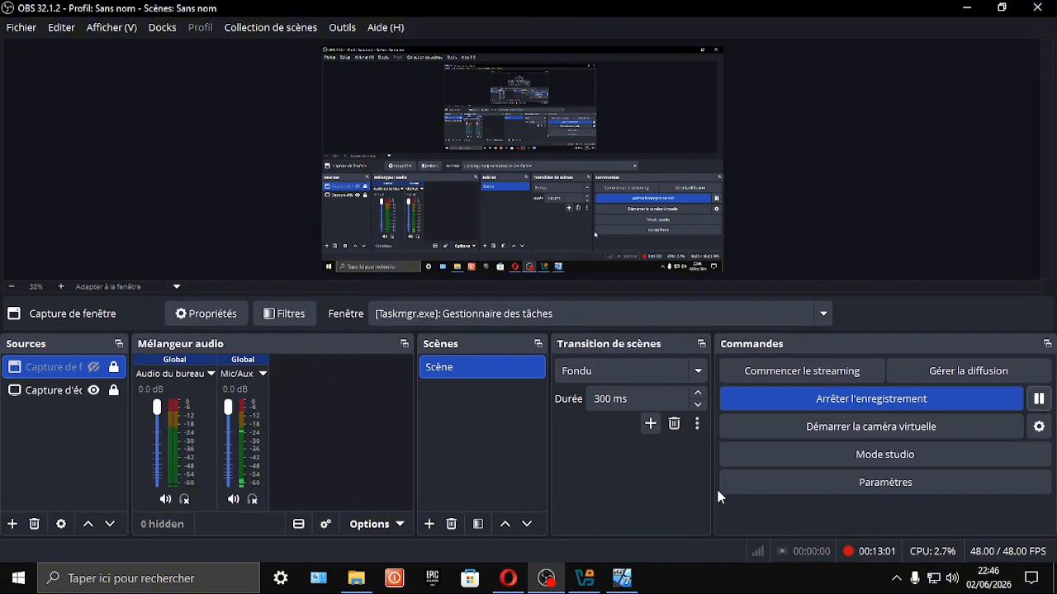
left_click(619, 575)
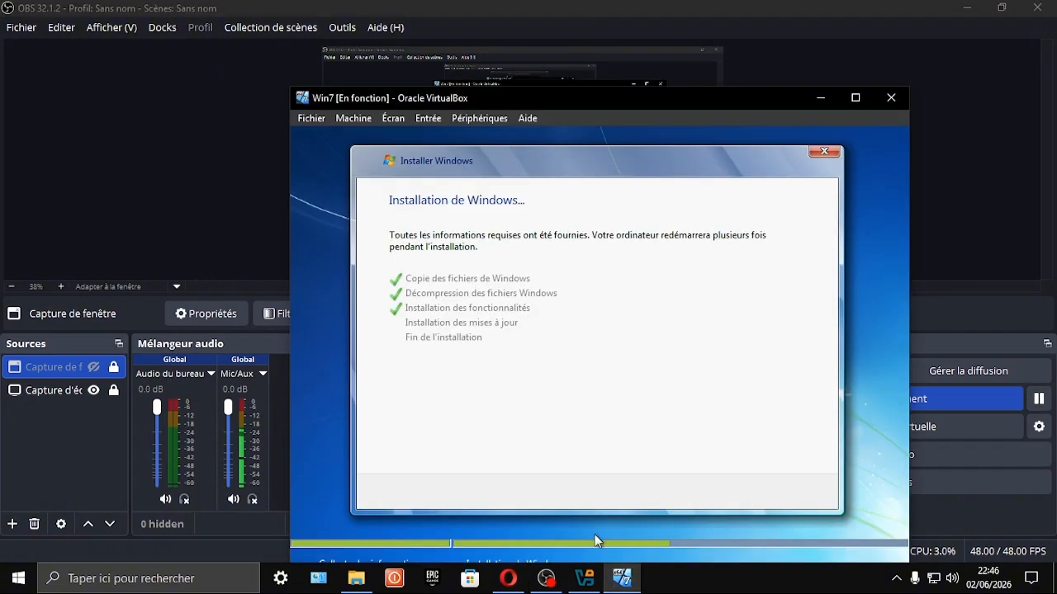
Switch the Win7 machine to full screen mode and restart it immediately to continue the Windows installation.
key("ctrl+f")
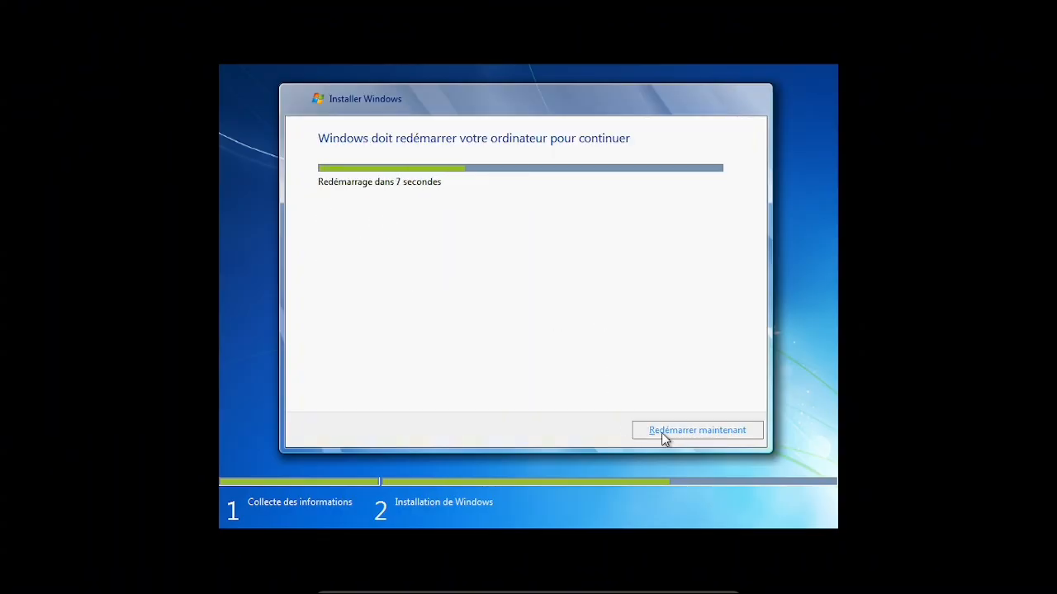
left_click(713, 437)
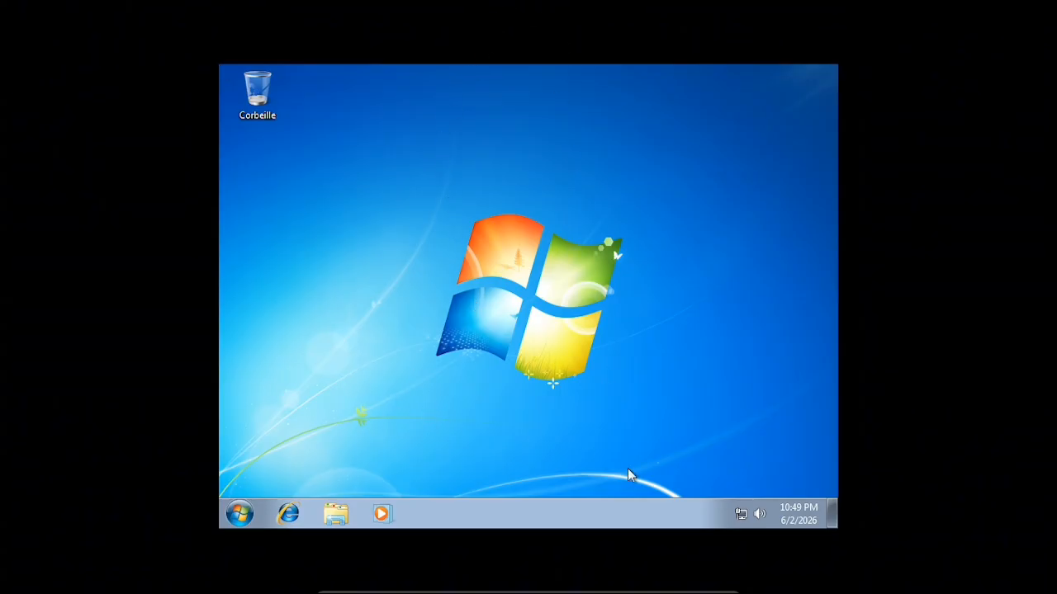
Search the Windows 7 Start menu for "lan" and open the Région et langue settings.
left_click(239, 514)
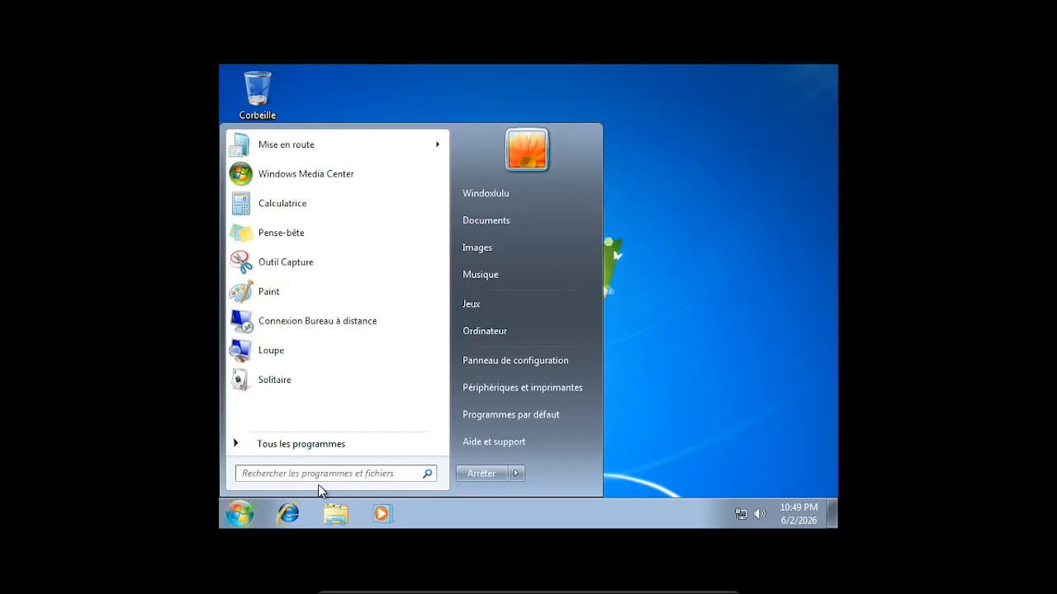
type("lq")
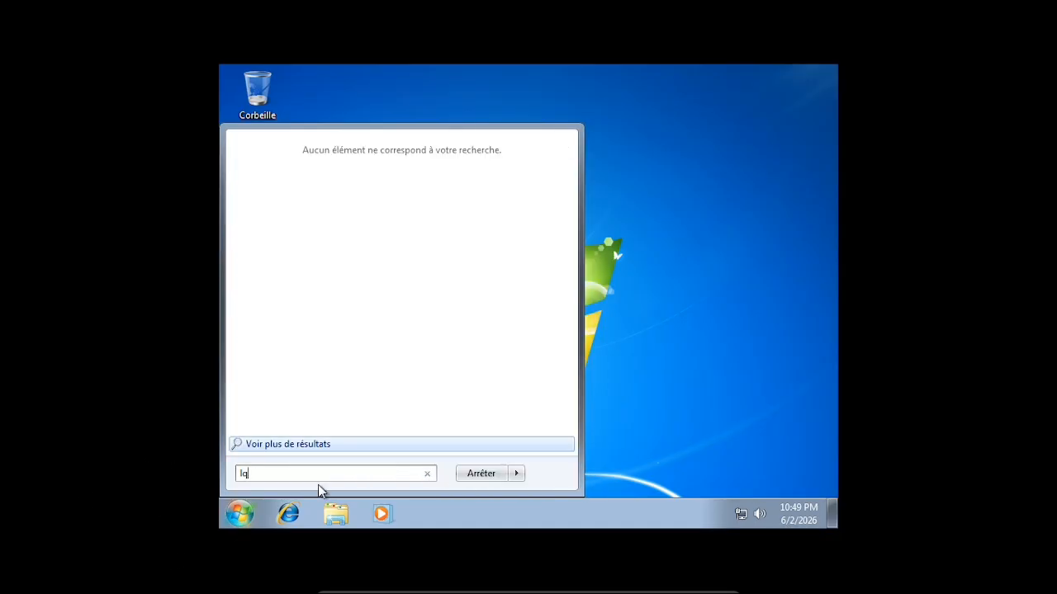
key("BackSpace")
key("BackSpace")
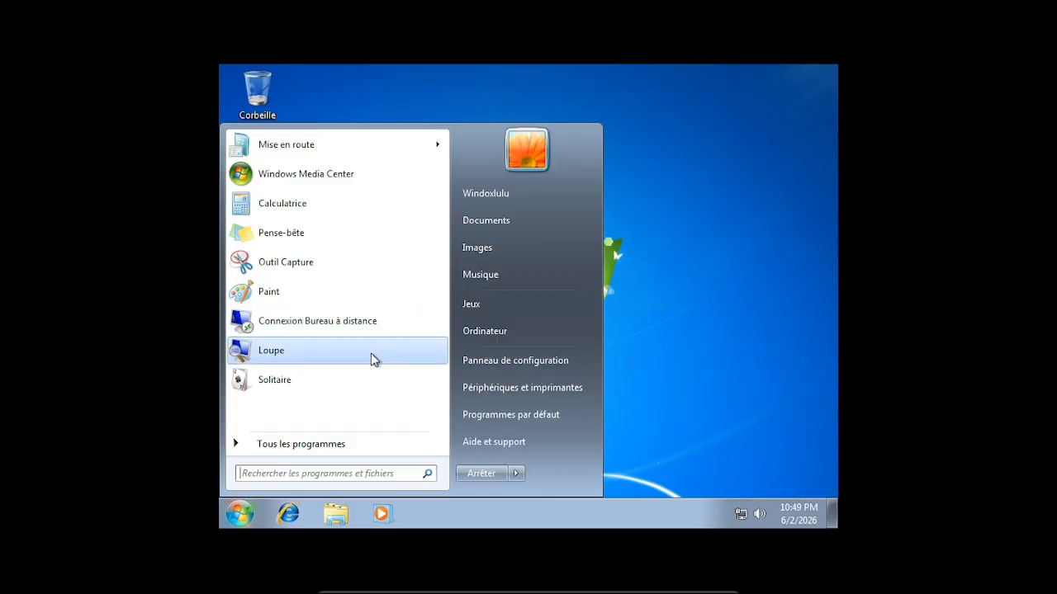
type("l")
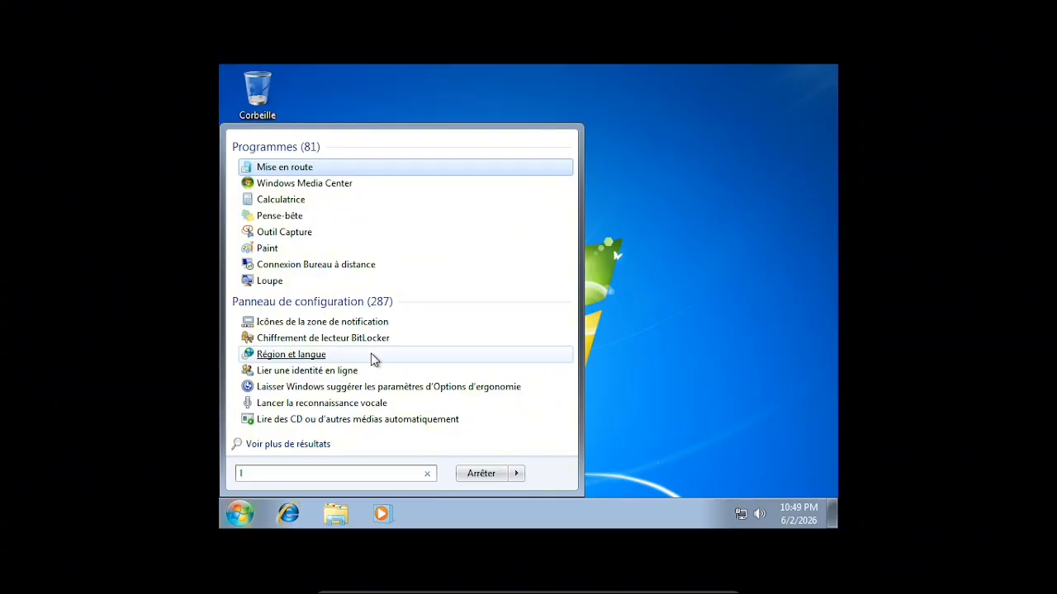
type("a")
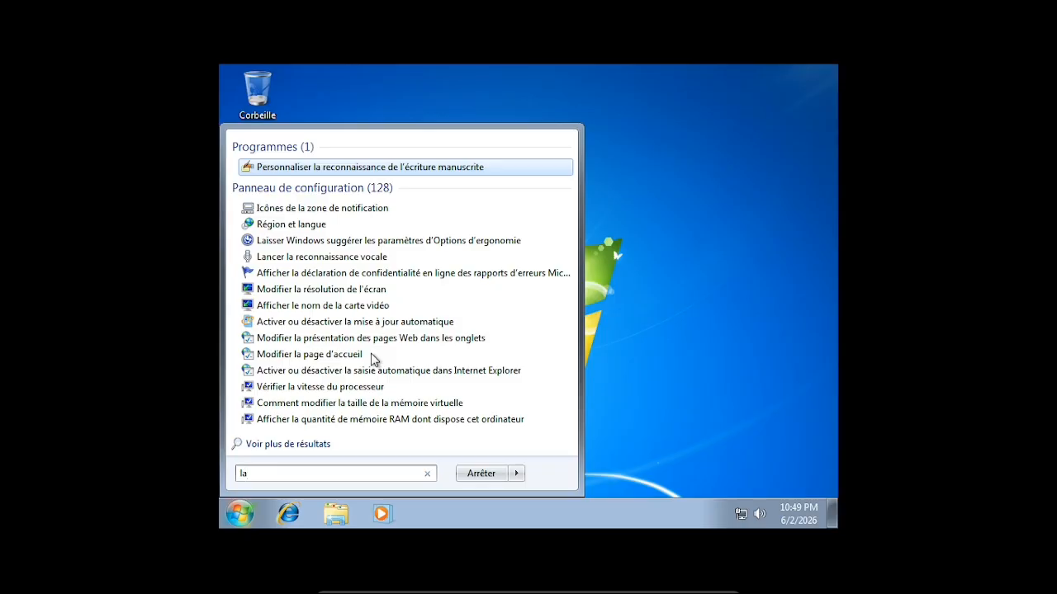
type("n")
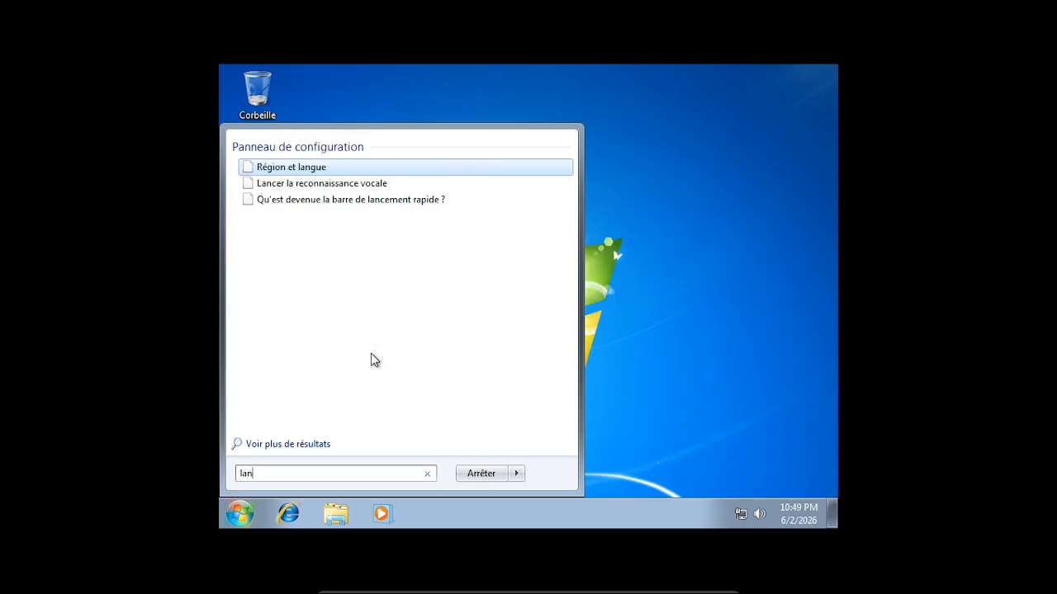
type("g")
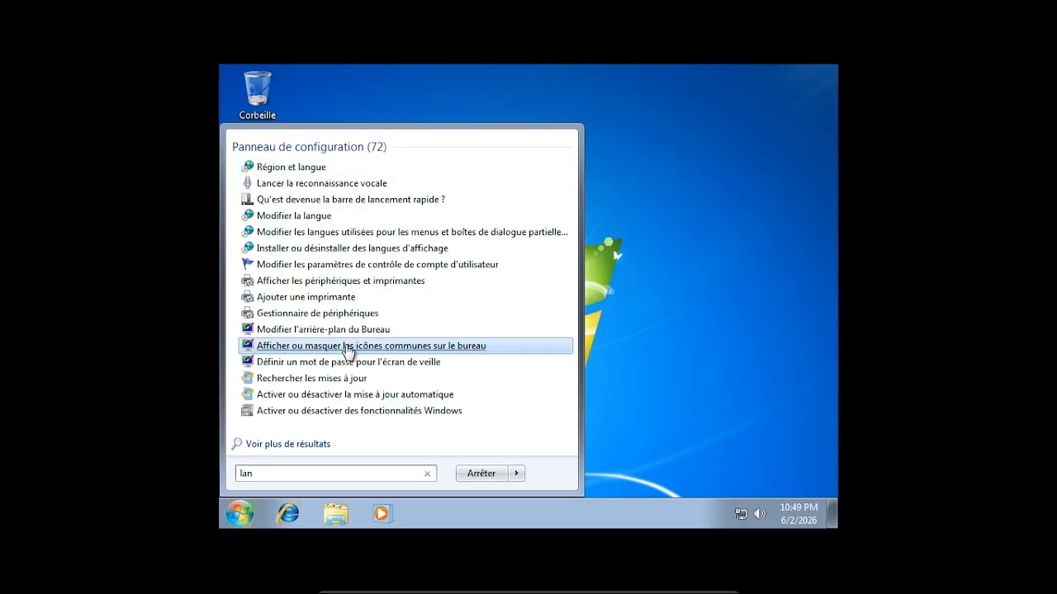
left_click(293, 170)
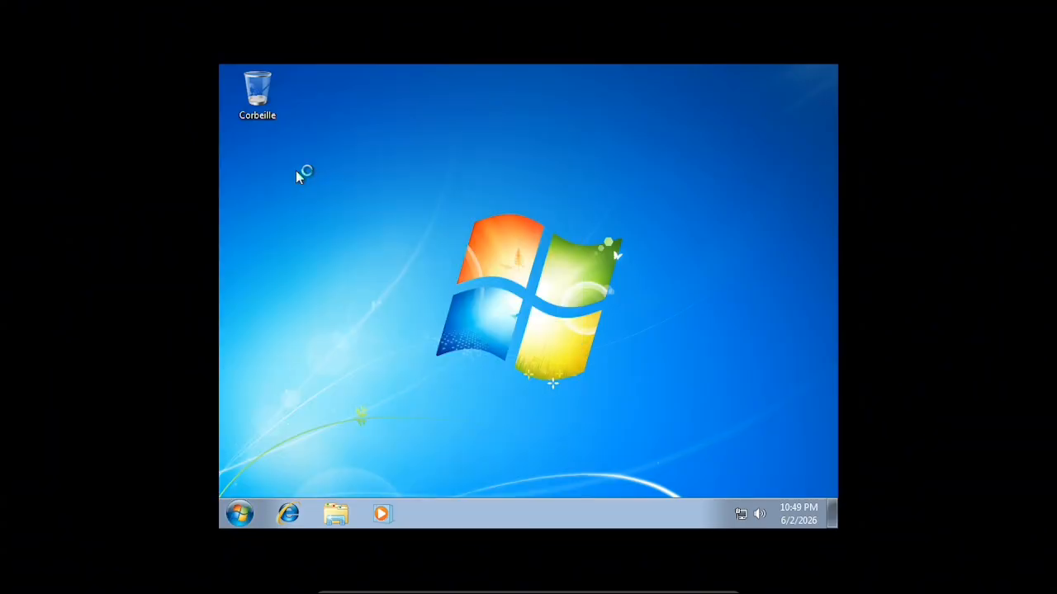
Set the regional format to Français (France) and the current location to France.
left_click(385, 157)
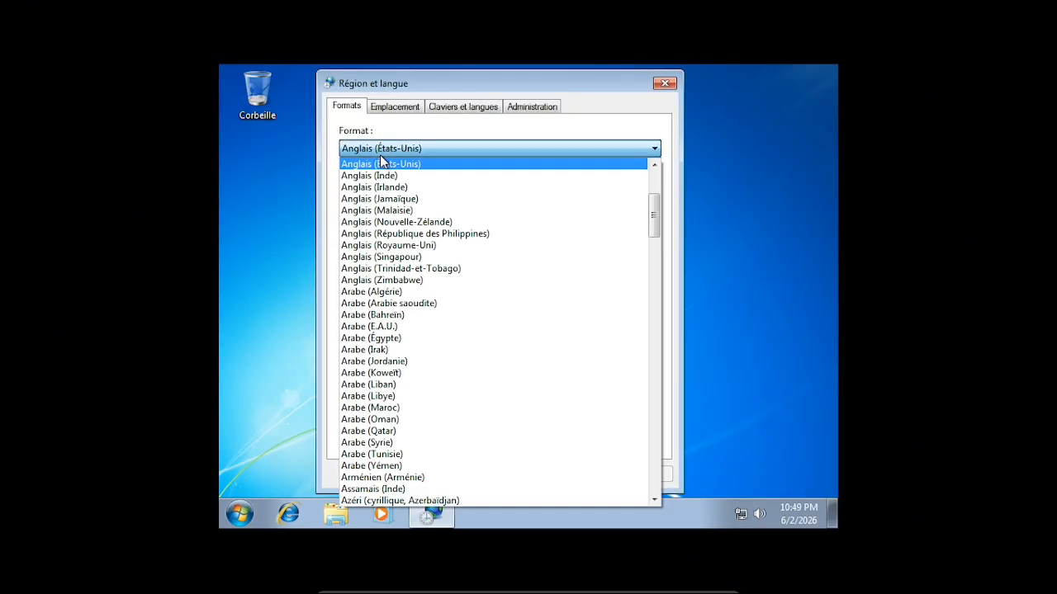
left_click_drag(658, 231, 639, 336)
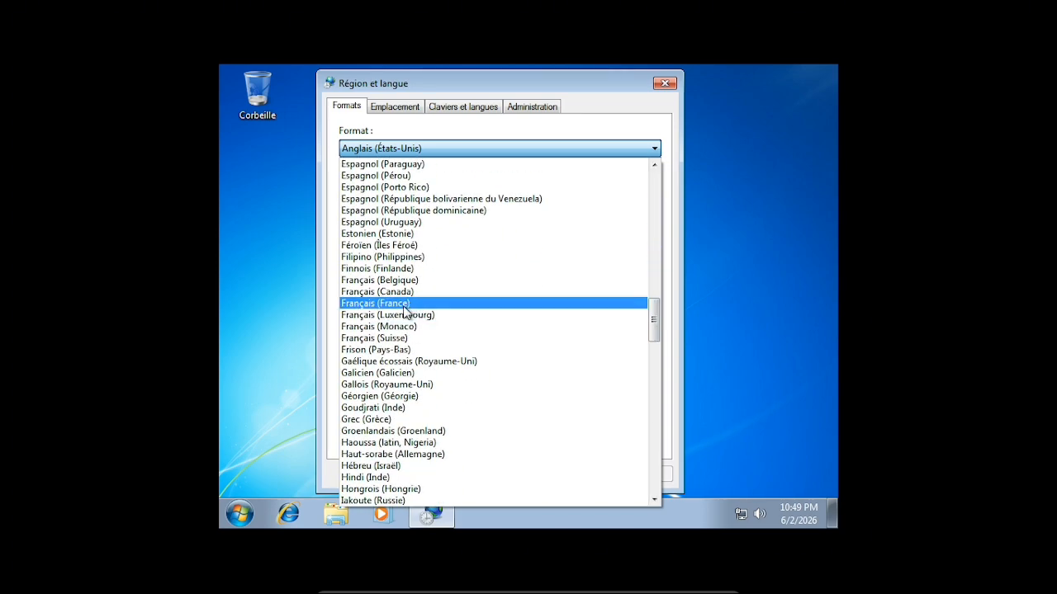
left_click(407, 304)
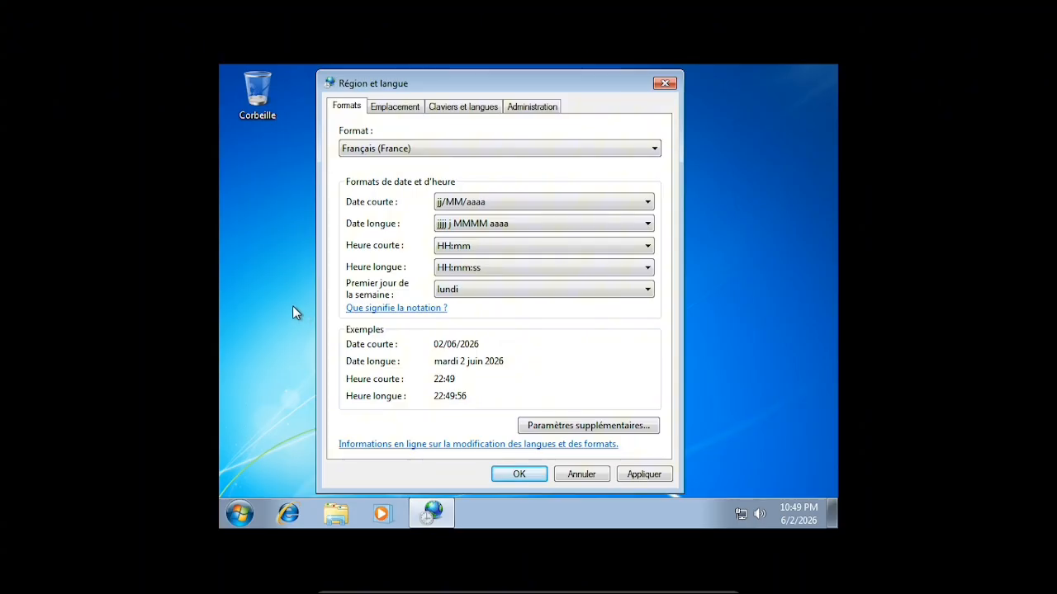
left_click(412, 107)
left_click(390, 204)
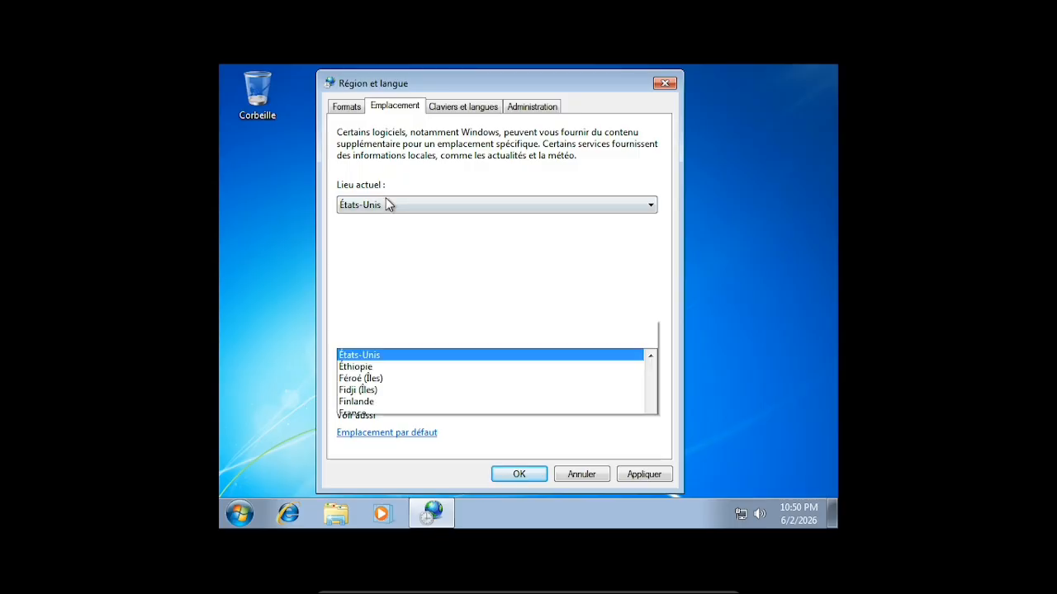
left_click(420, 135)
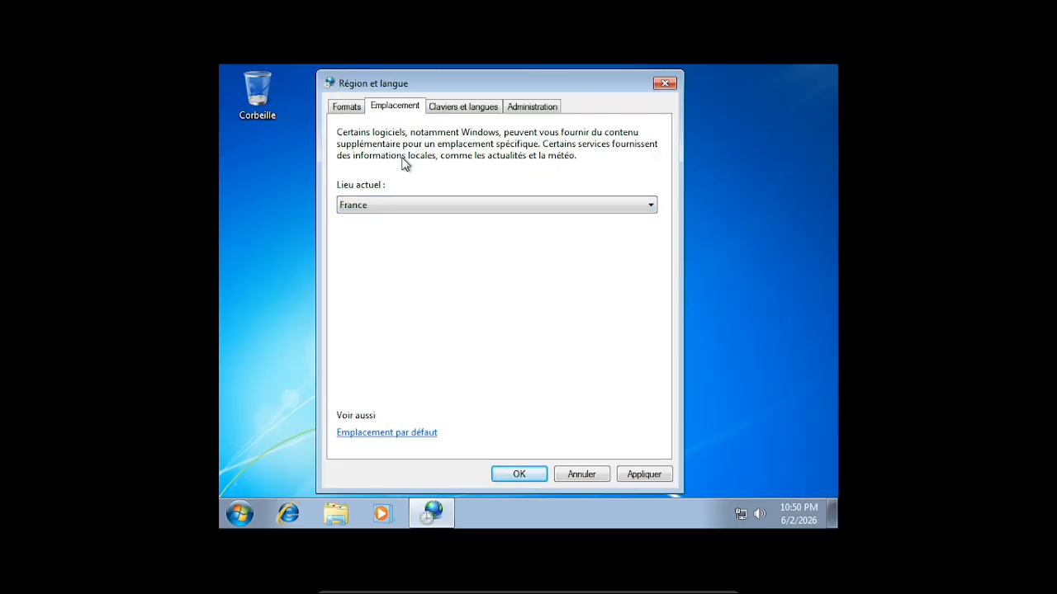
Add the Français keyboard under Français (France) to the installed input languages in the keyboard settings.
left_click(453, 112)
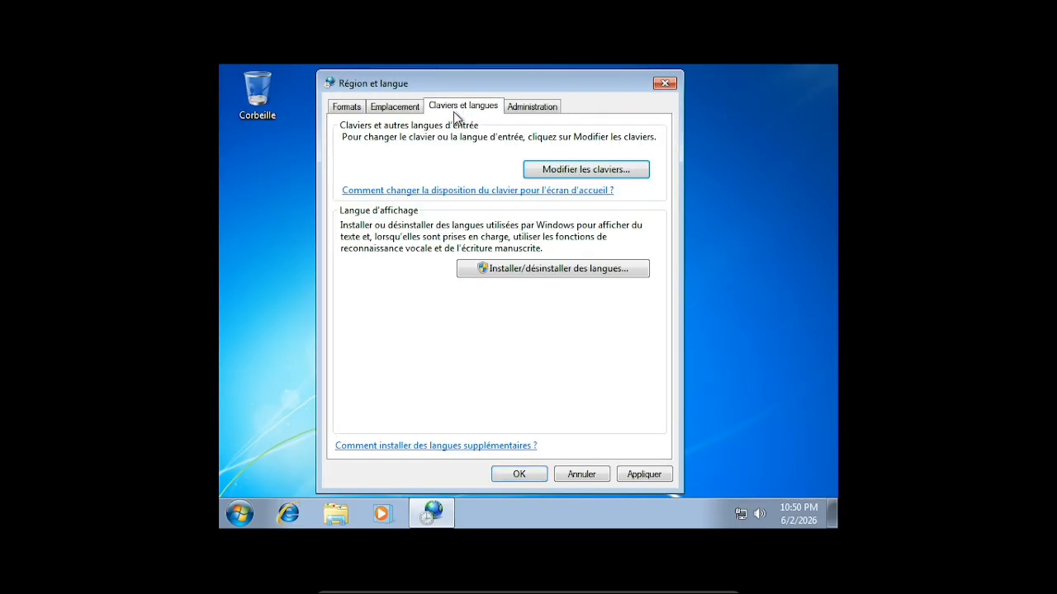
left_click(584, 172)
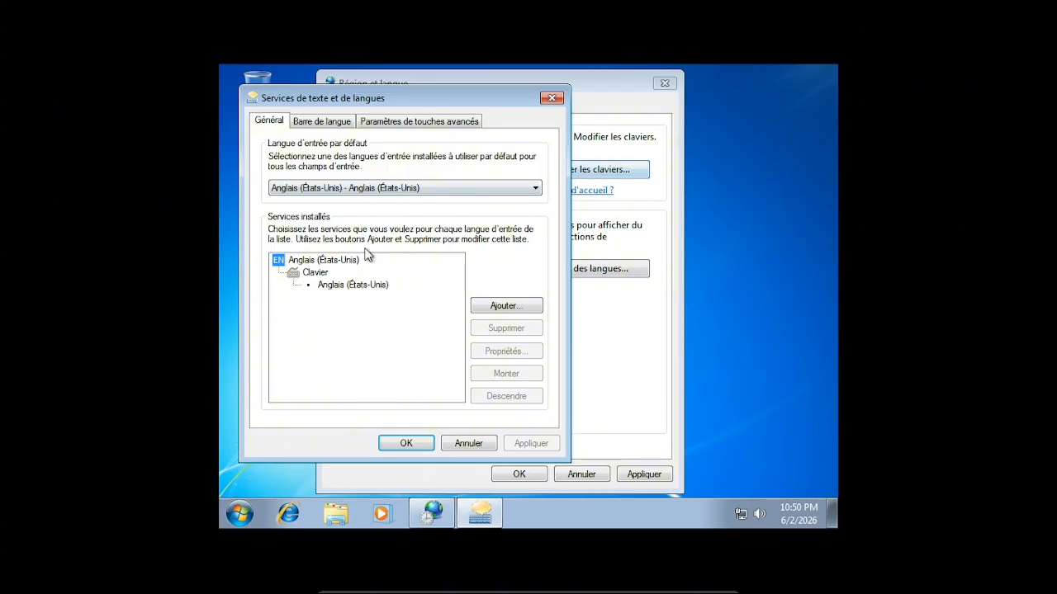
left_click(382, 190)
left_click(361, 188)
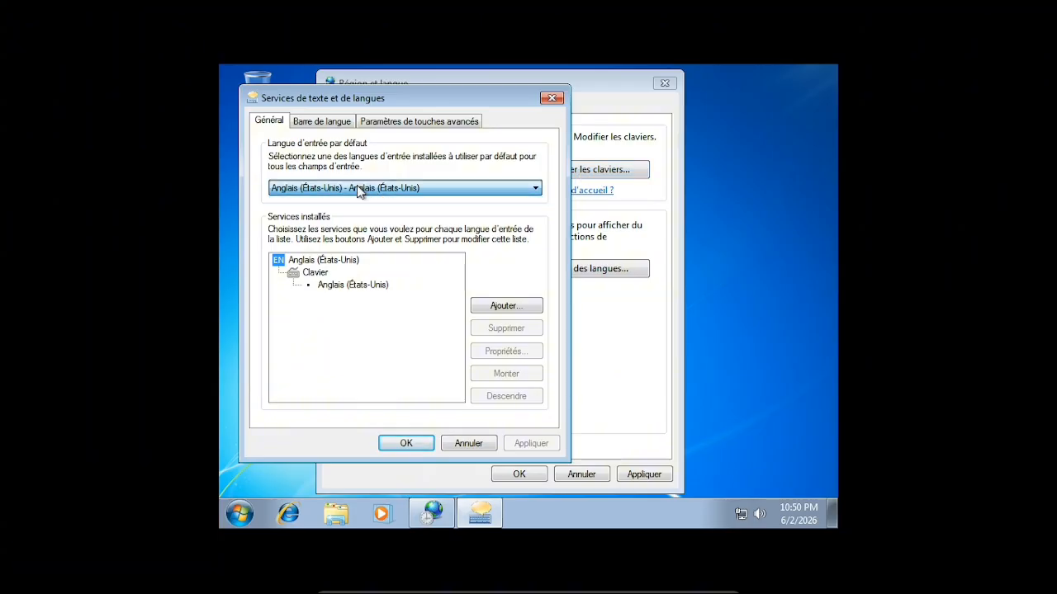
left_click(489, 307)
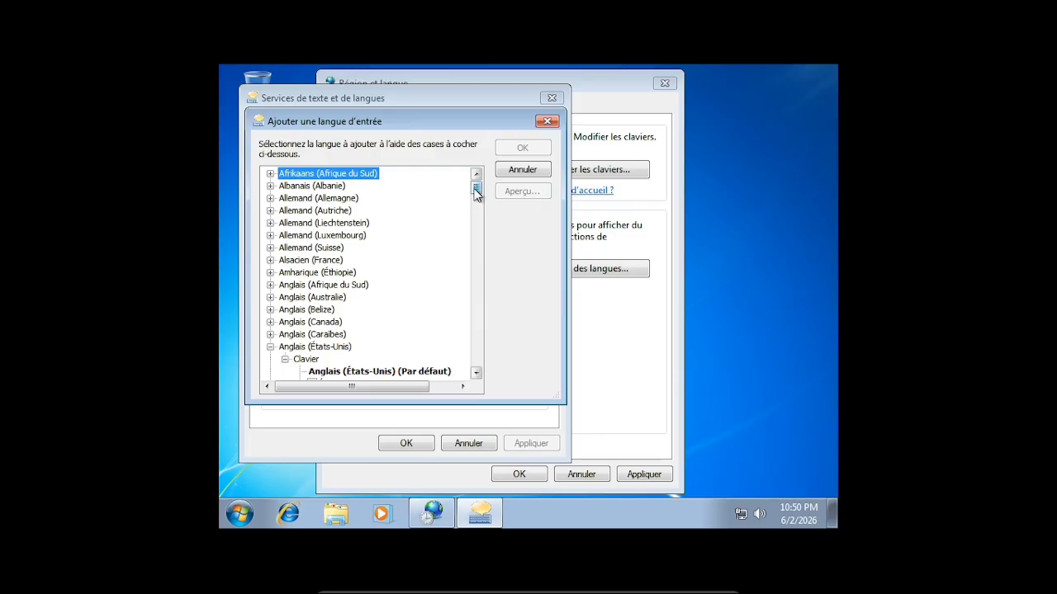
left_click_drag(475, 191, 439, 276)
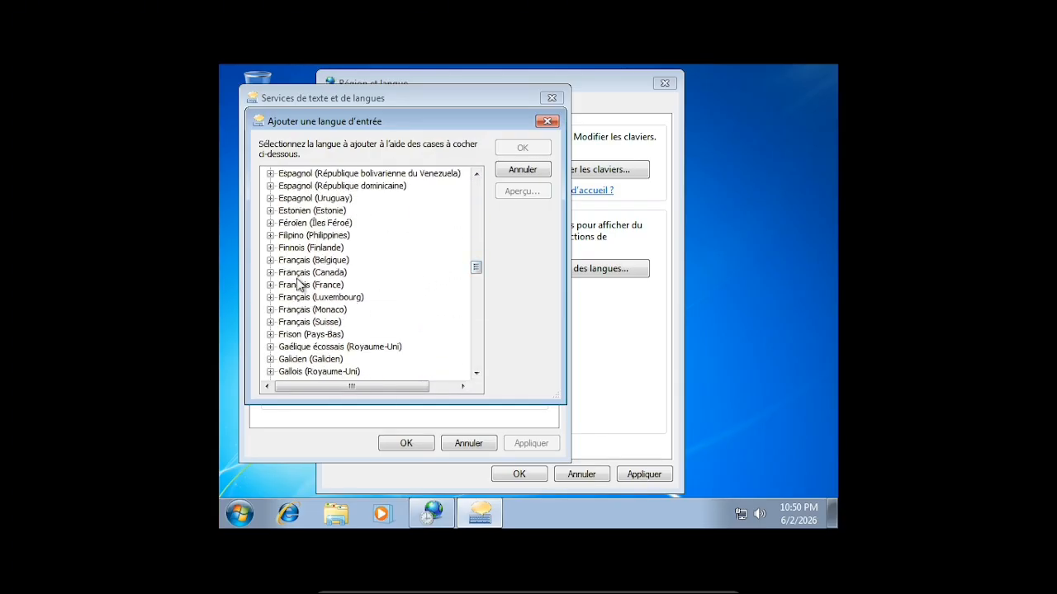
left_click(270, 285)
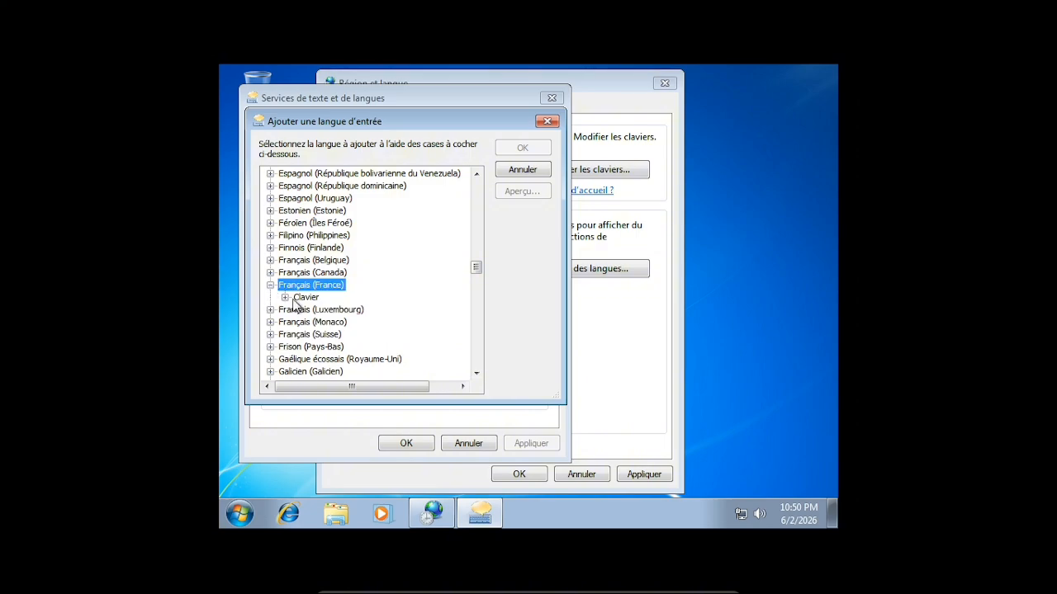
left_click(285, 297)
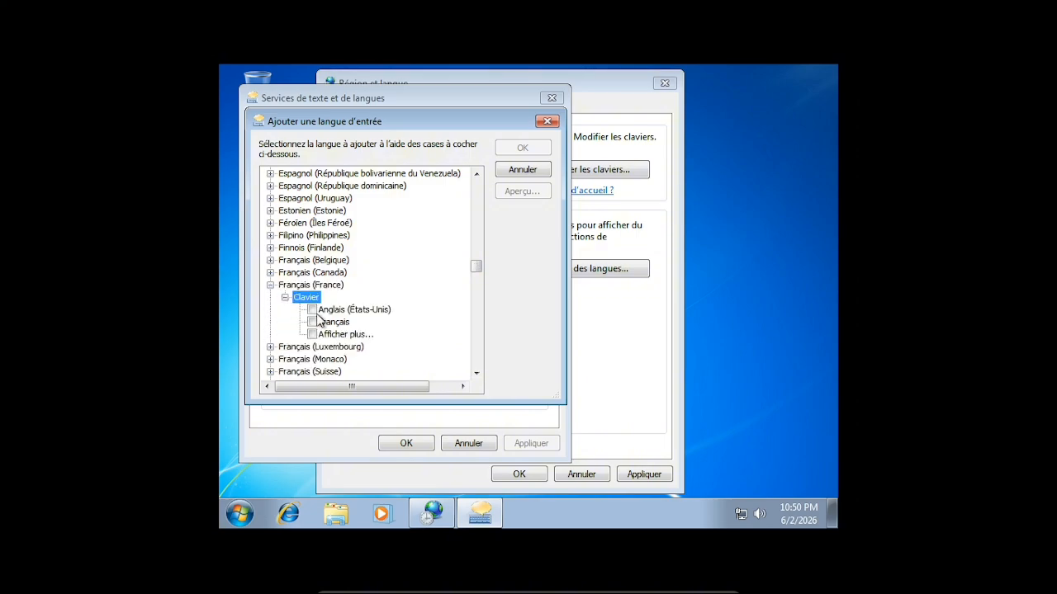
left_click(311, 322)
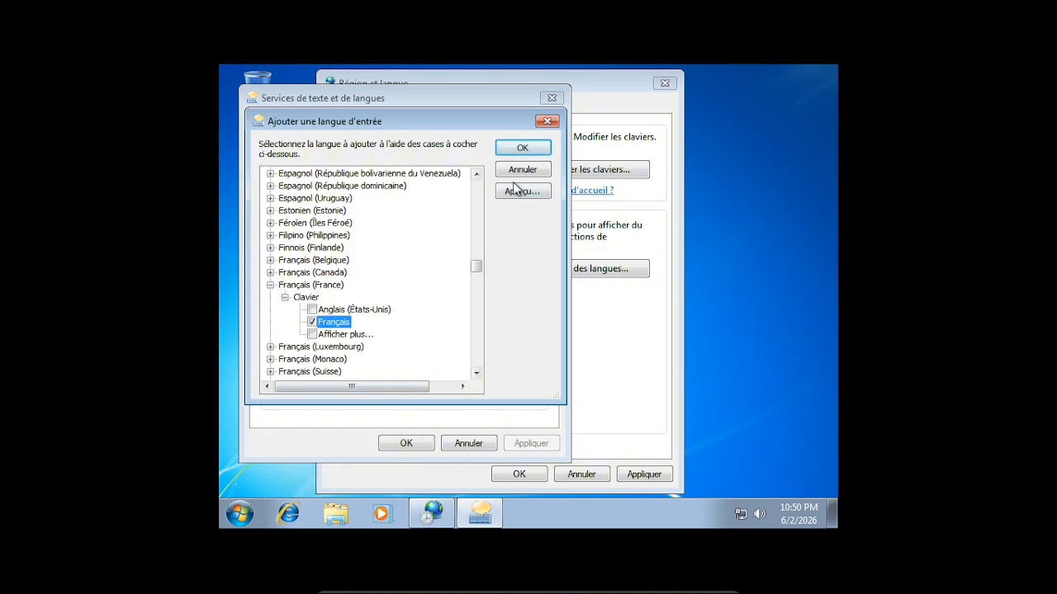
left_click(522, 148)
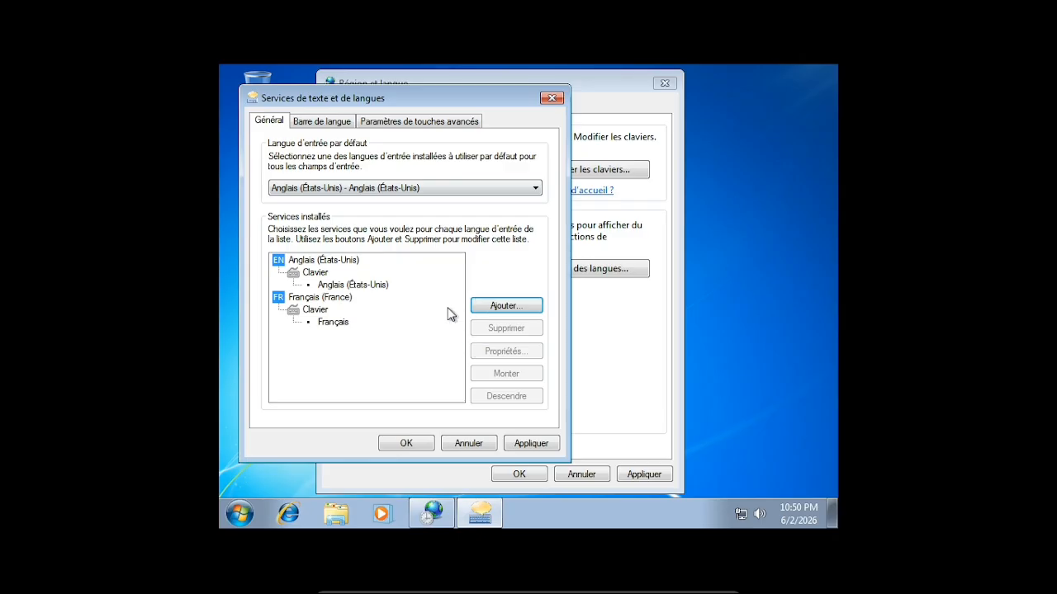
Set the default input language to Français (France) - Français and move Français (France) above Anglais (États-Unis) in the installed services.
left_click(404, 188)
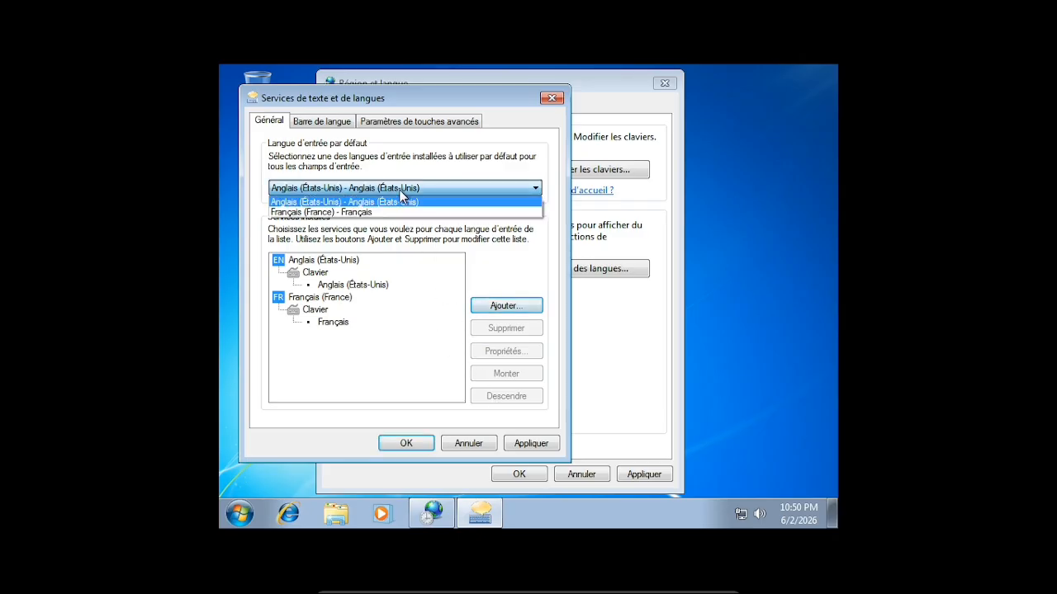
left_click(367, 213)
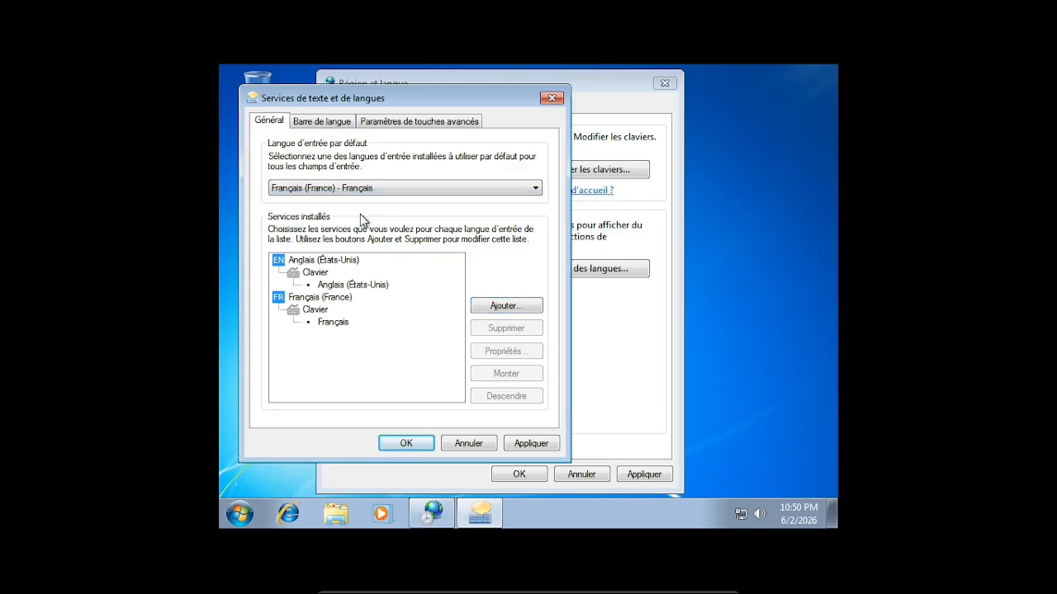
left_click(304, 300)
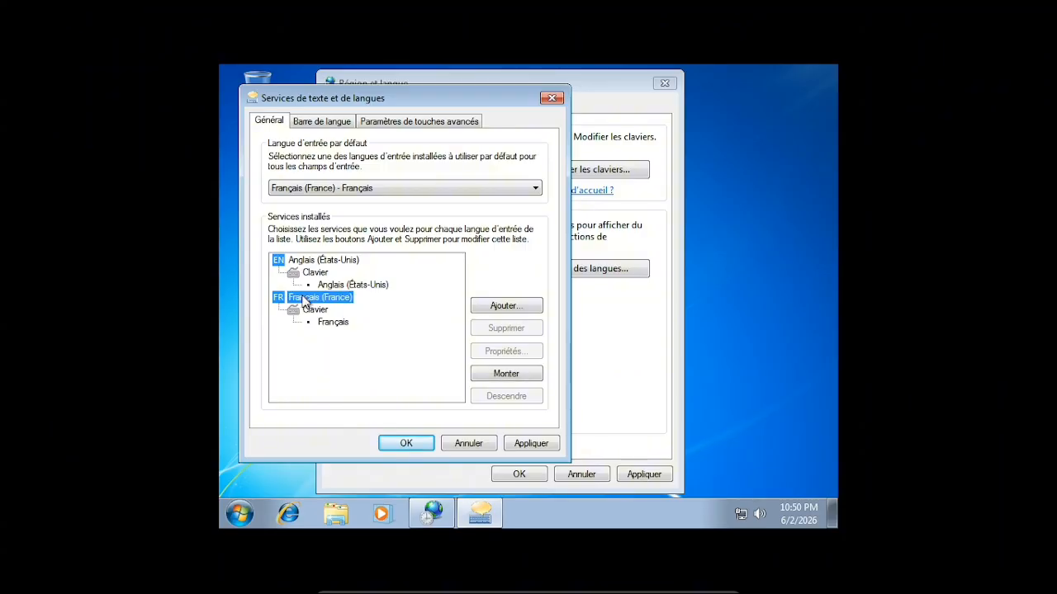
left_click(488, 372)
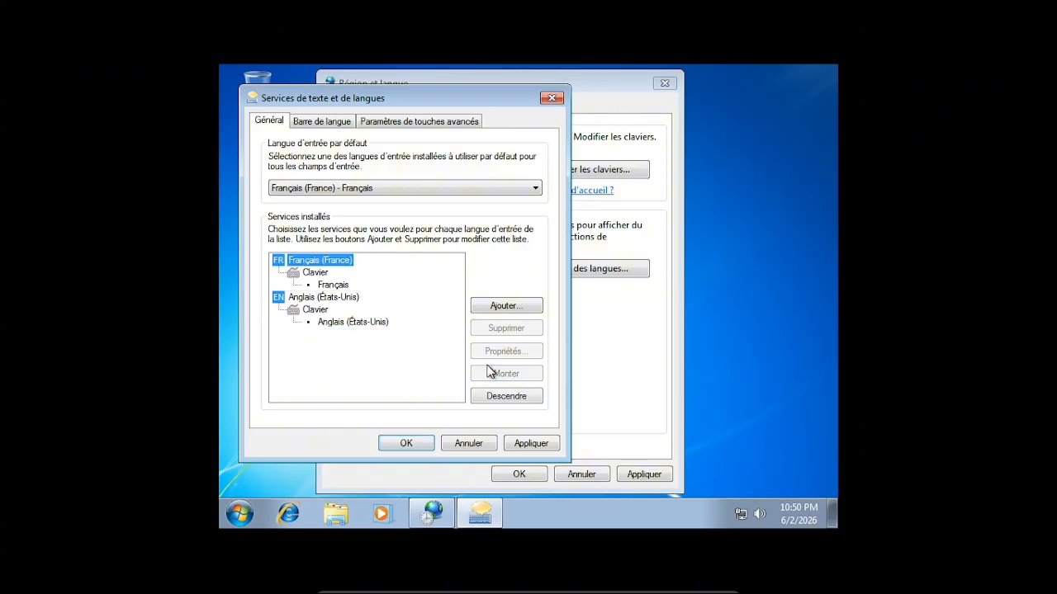
Remove Anglais (États-Unis) from the installed input services and apply the change.
left_click(312, 298)
left_click(502, 329)
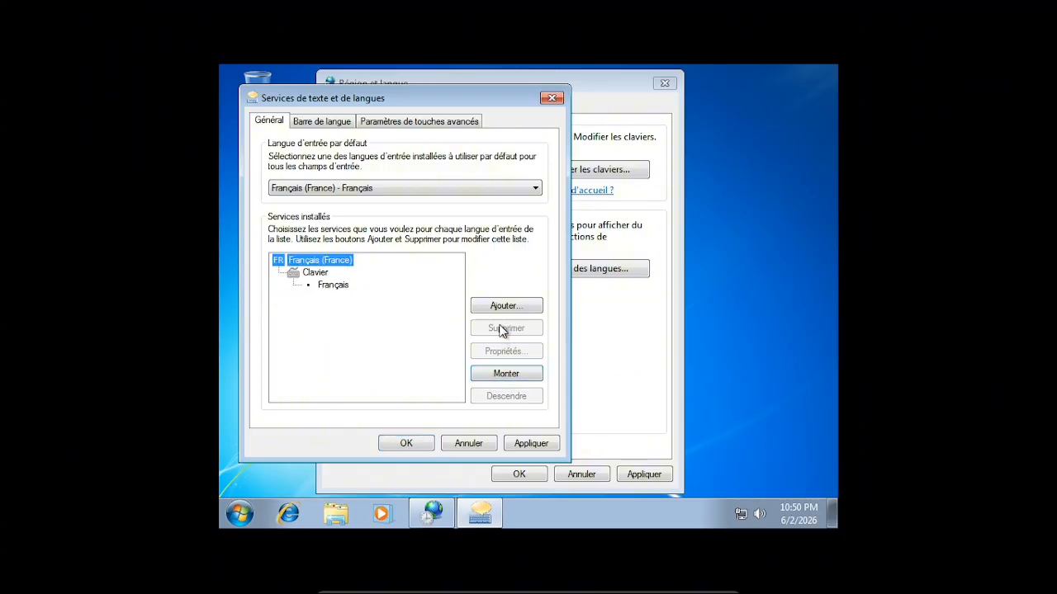
left_click(532, 442)
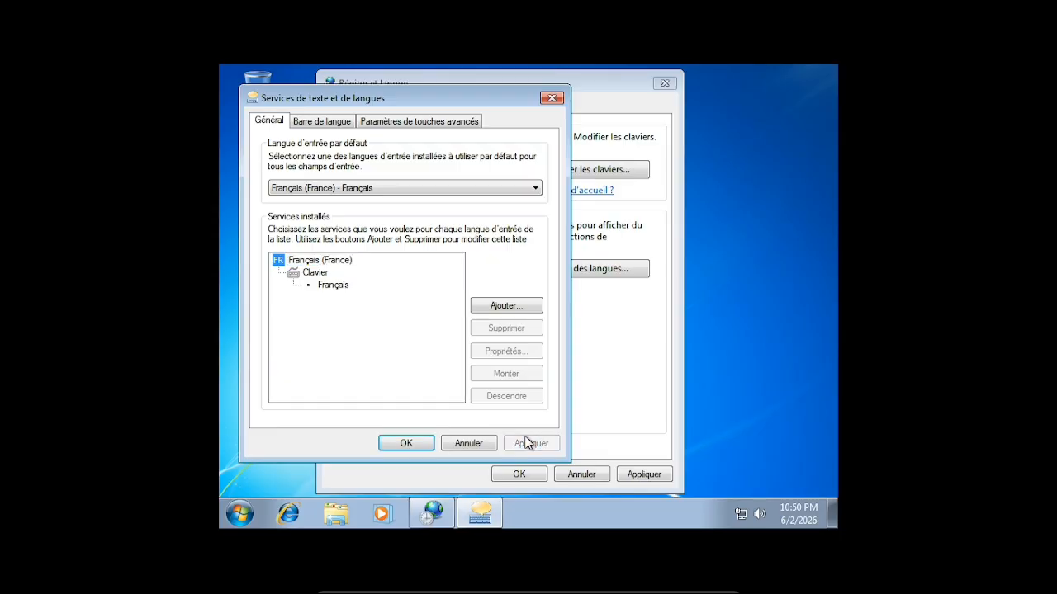
Look through the other text services settings, close them, and apply the Région et langue changes.
left_click(344, 124)
left_click(380, 124)
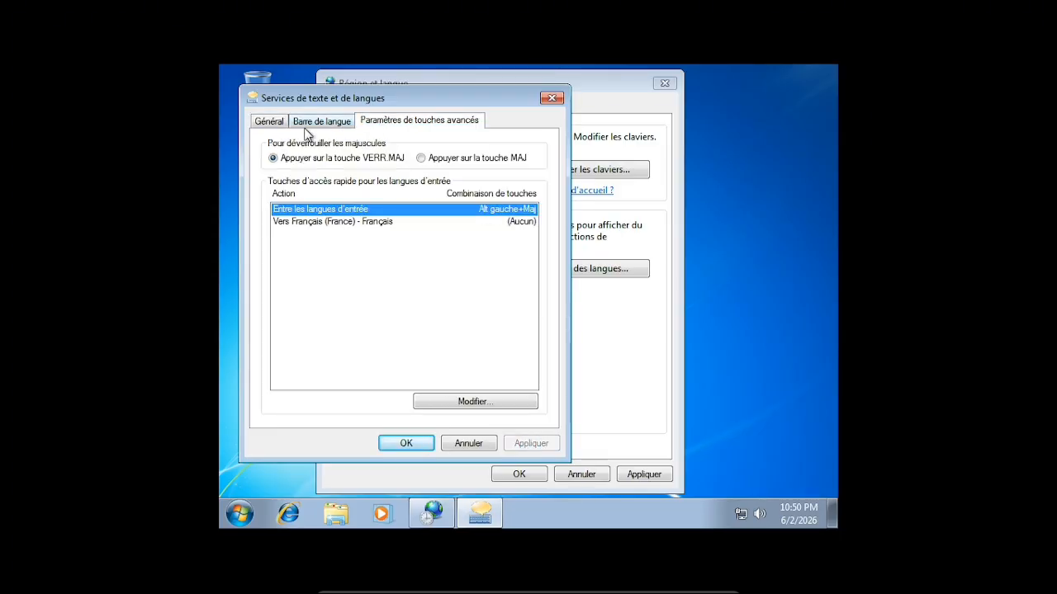
left_click(277, 124)
left_click(405, 443)
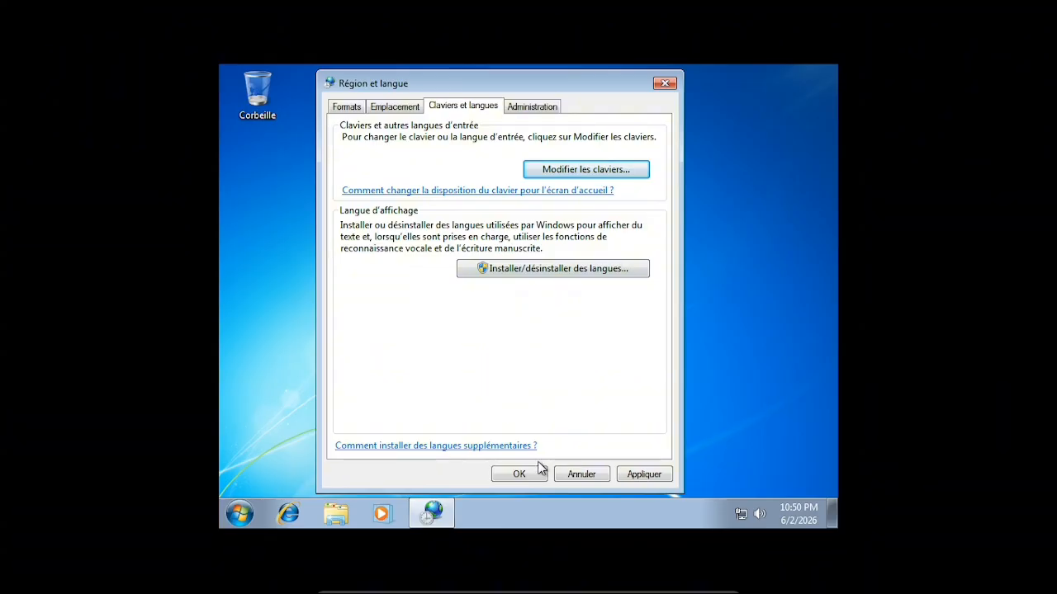
left_click(415, 113)
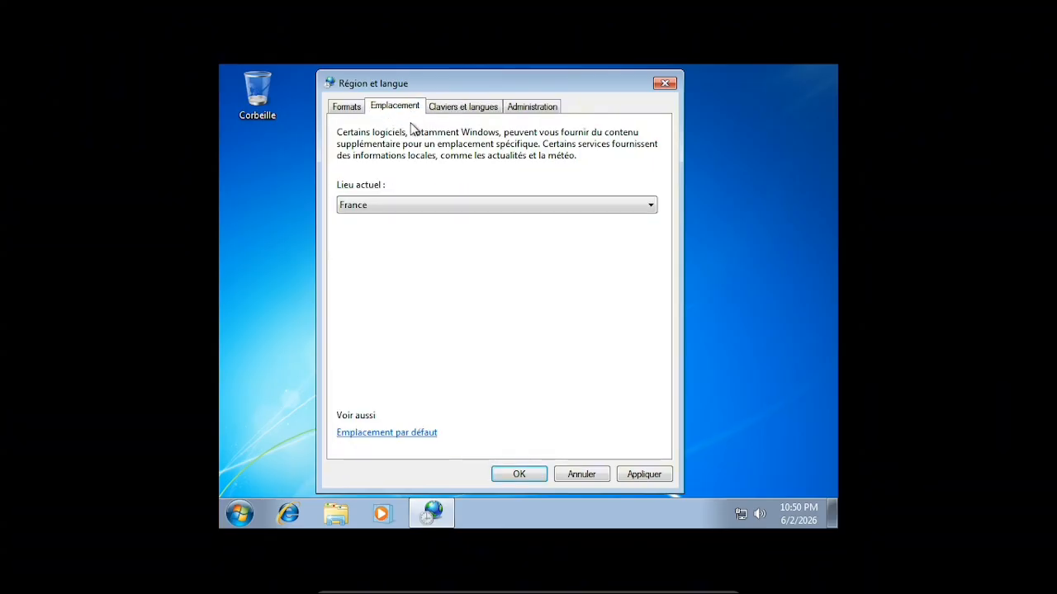
left_click(638, 474)
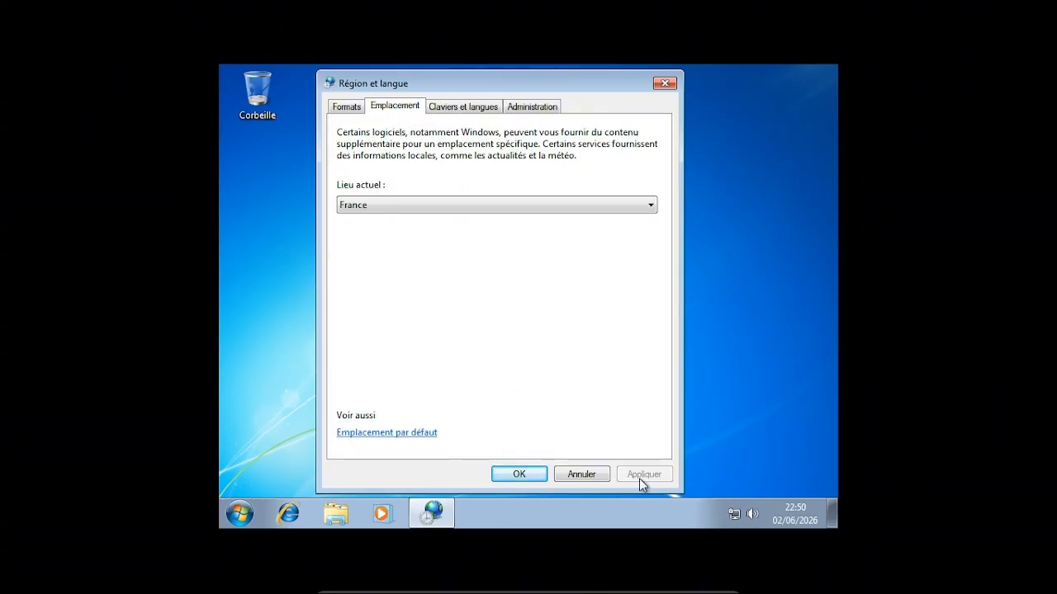
left_click(519, 474)
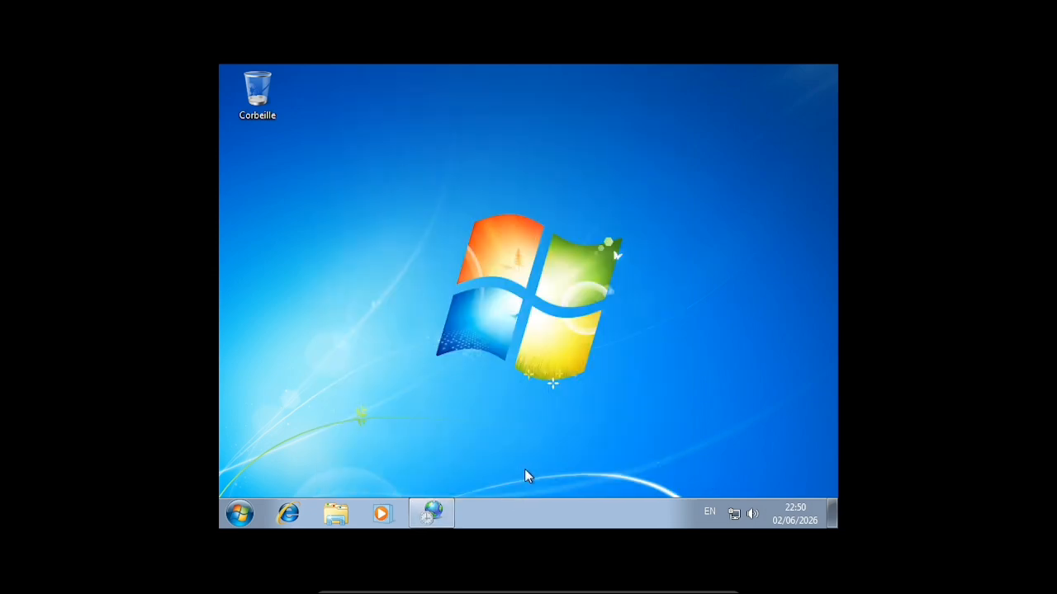
Display the language bar, switch the input language to Français (France), and minimize the bar back to the taskbar.
left_click(709, 513)
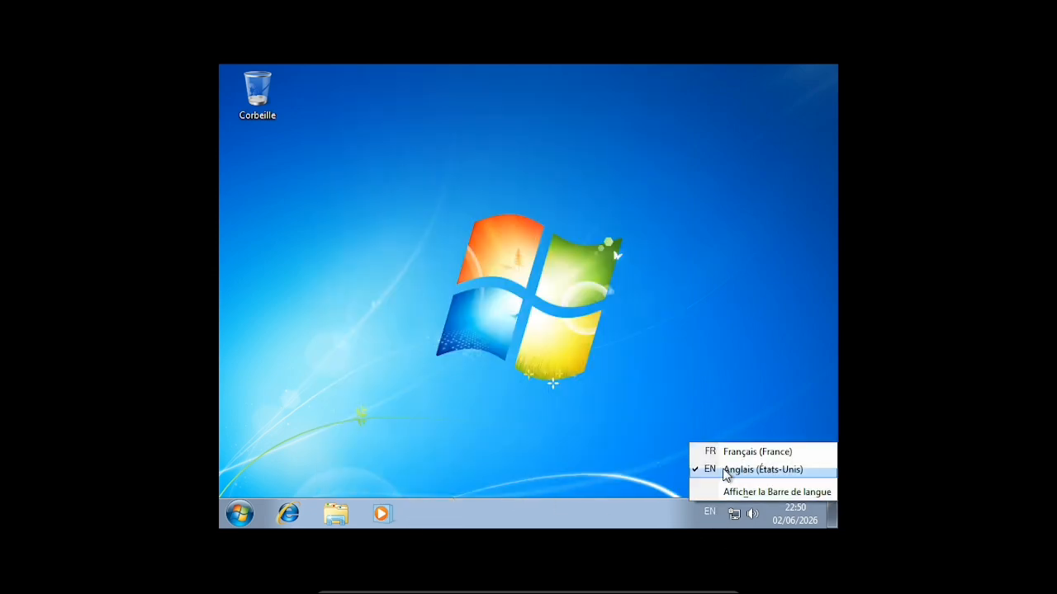
left_click(739, 491)
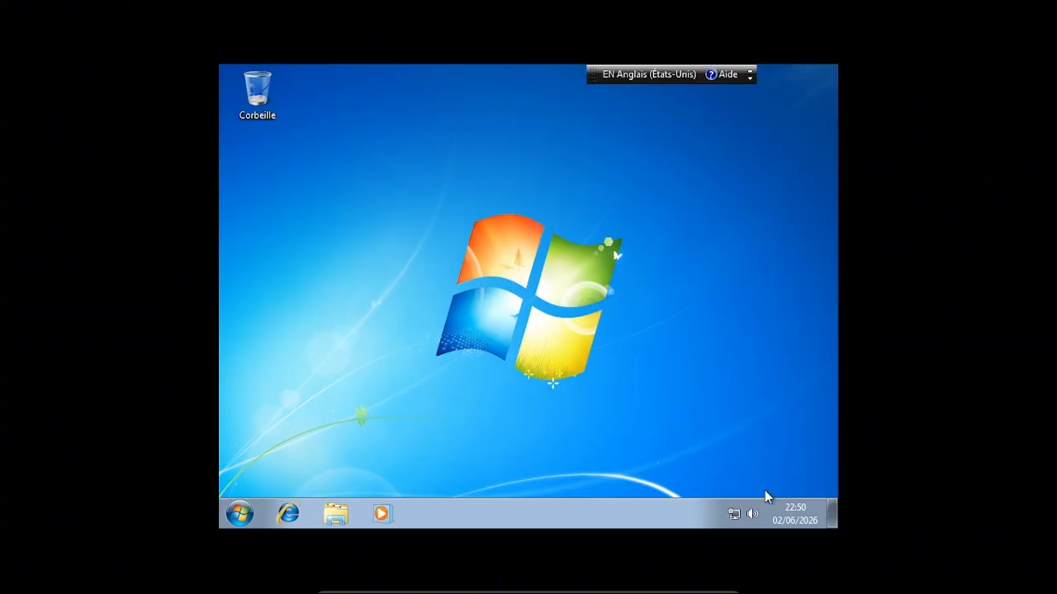
left_click(661, 74)
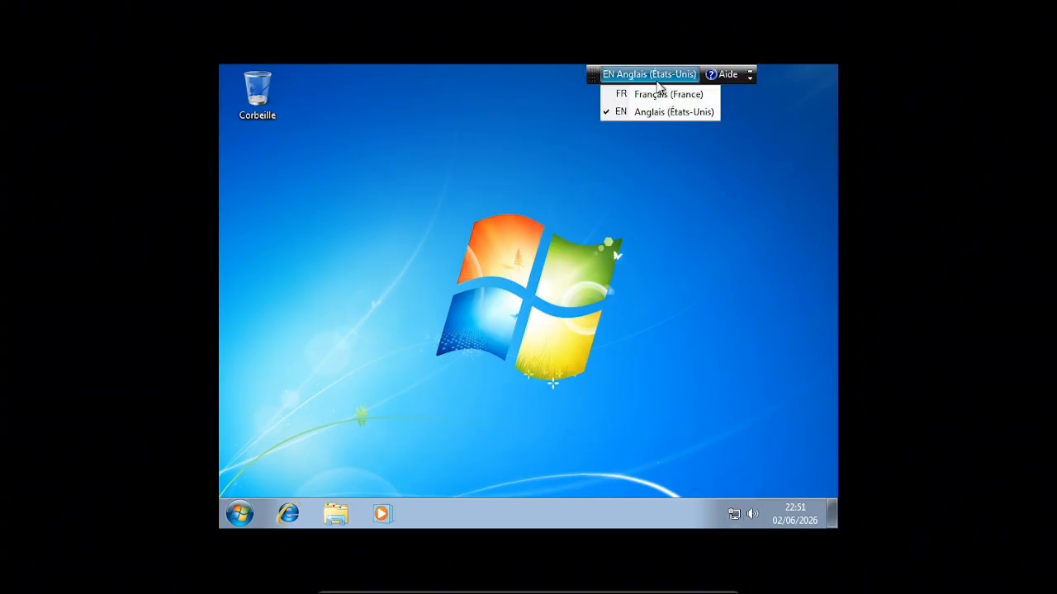
left_click(658, 95)
left_click(748, 74)
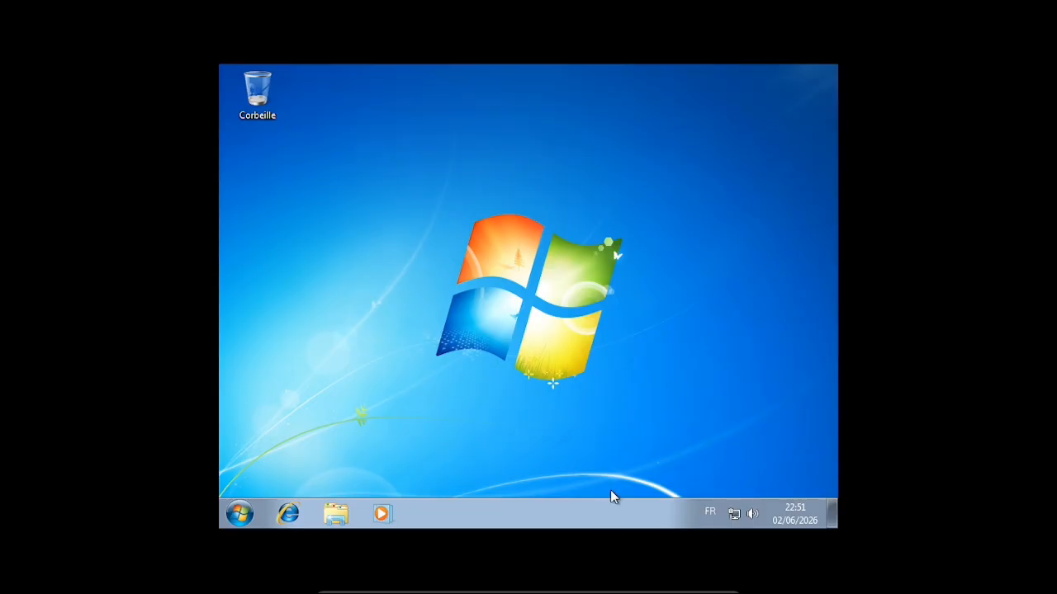
Search the Start menu for "lan" and reopen the Région et langue settings.
left_click(240, 513)
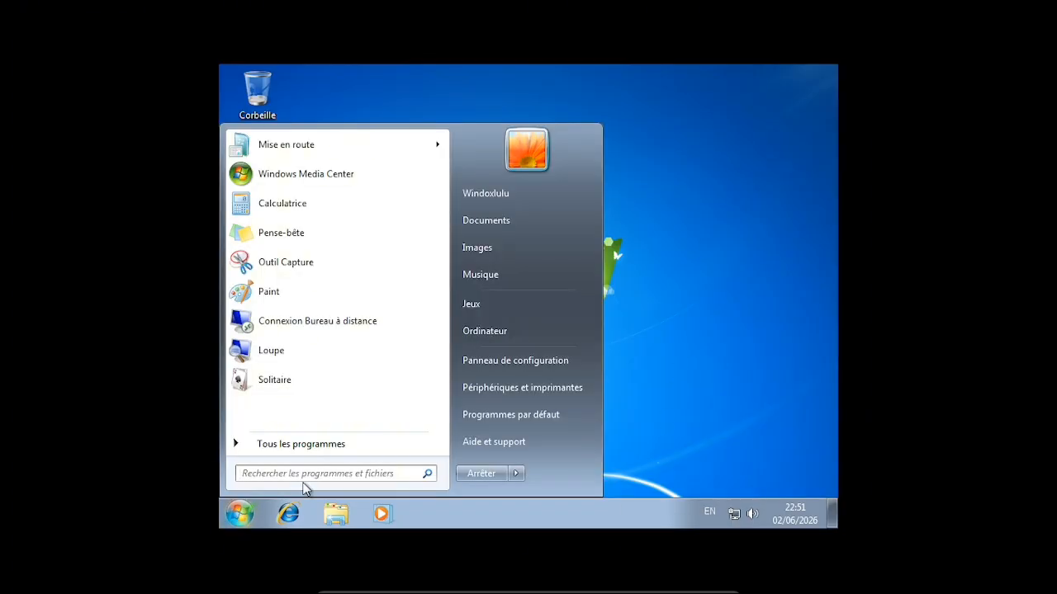
type("lanu")
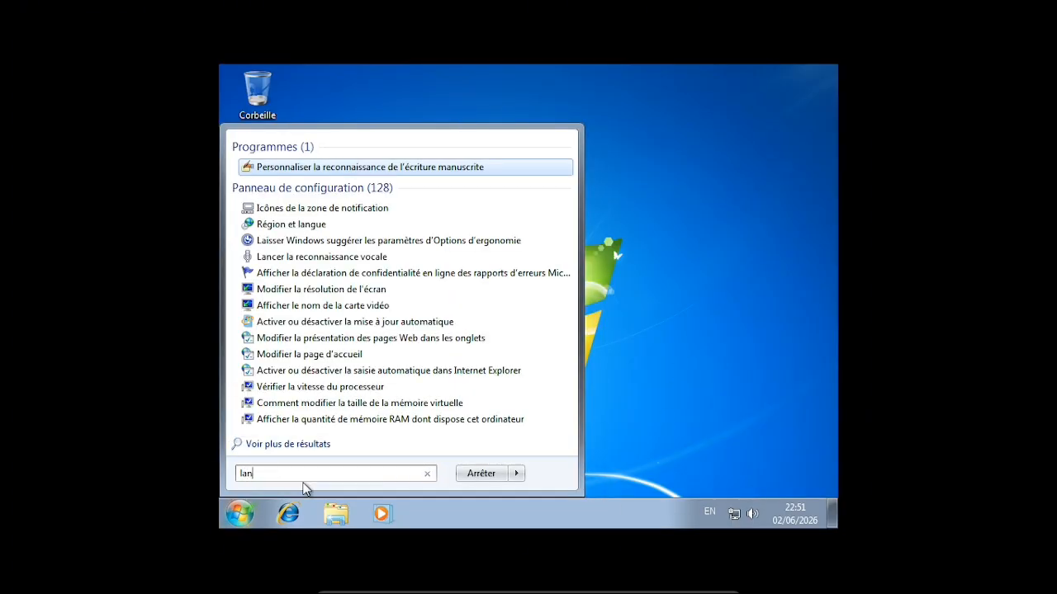
key("BackSpace")
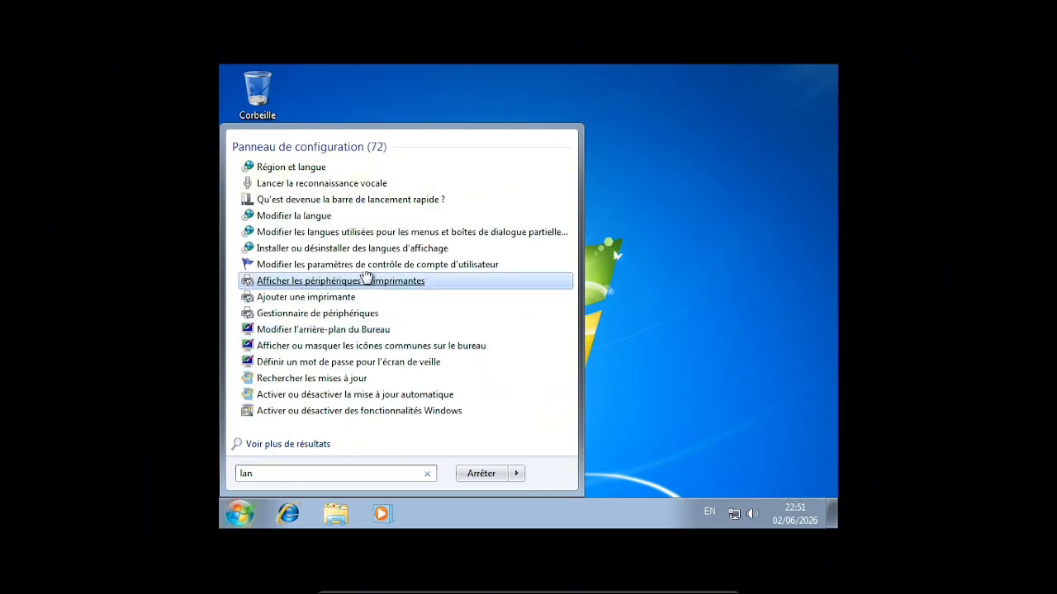
left_click(306, 176)
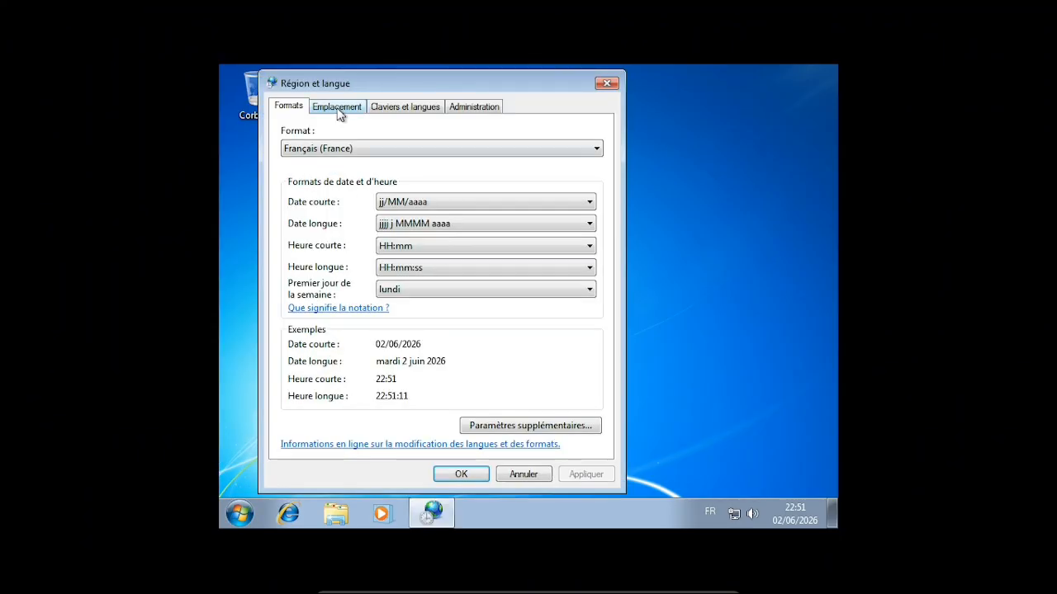
Remove Anglais (États-Unis) from the installed keyboard services, apply the change, and close the Région et langue settings.
left_click(342, 108)
left_click(373, 107)
left_click(520, 175)
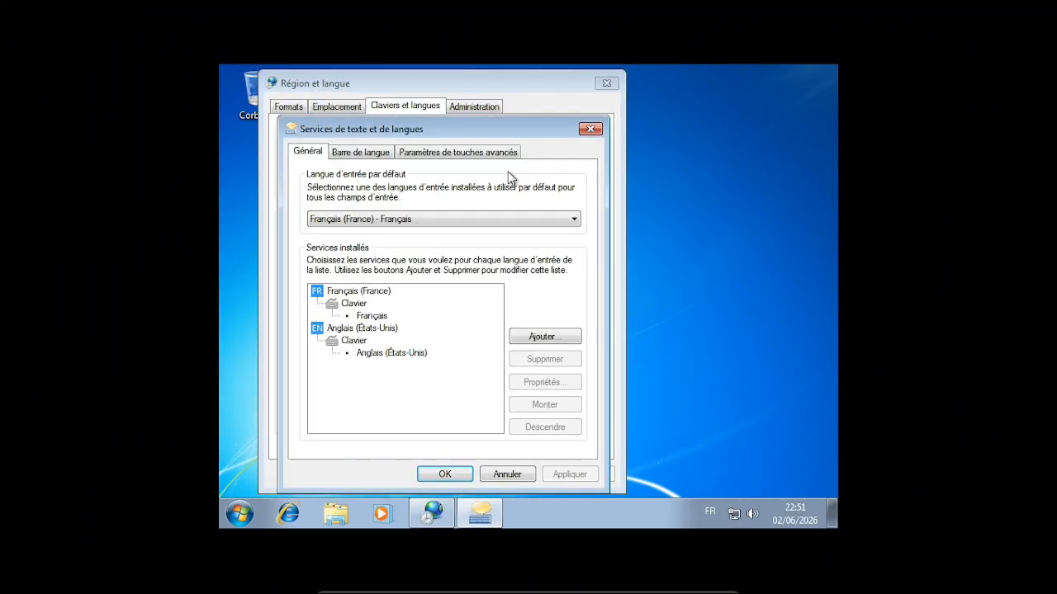
left_click(326, 328)
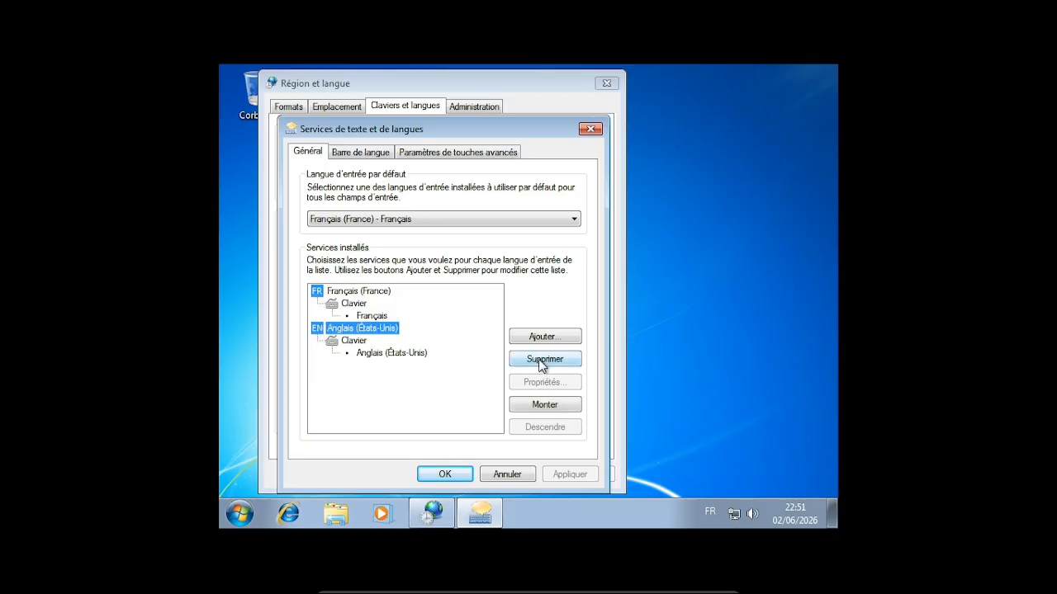
left_click(543, 360)
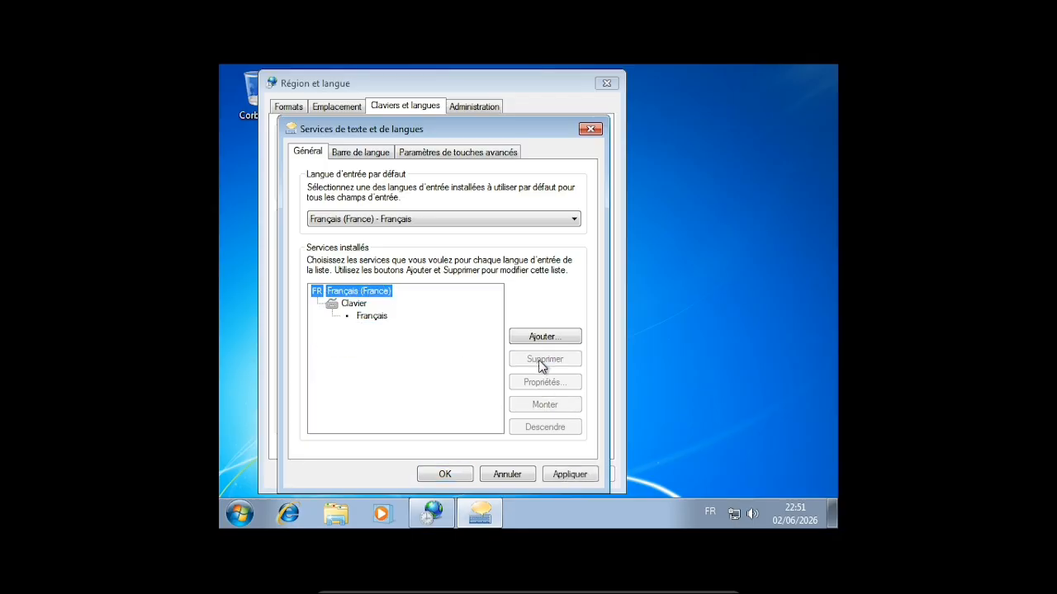
left_click(560, 473)
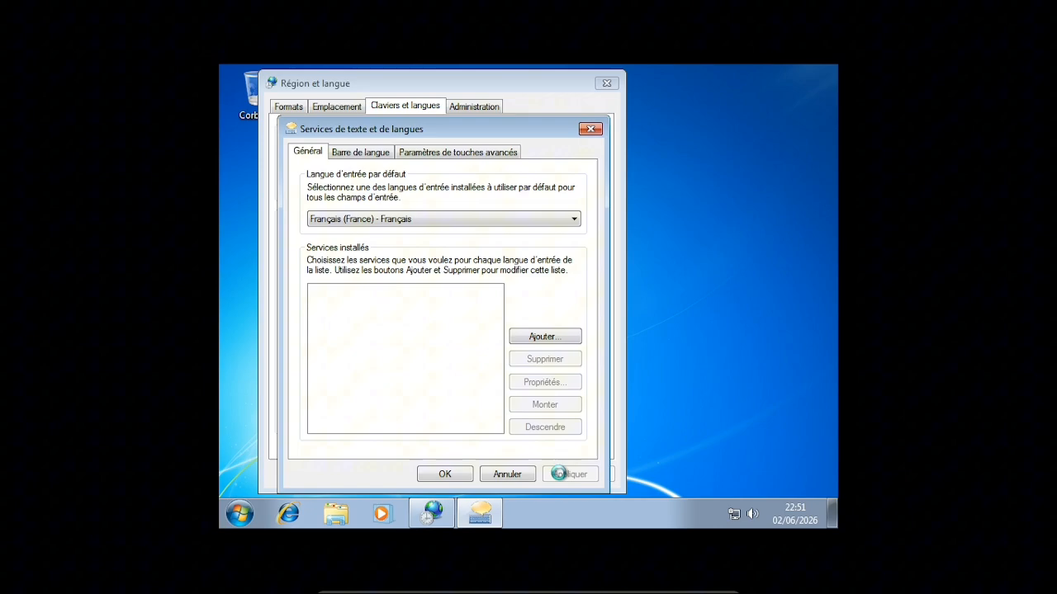
left_click(445, 474)
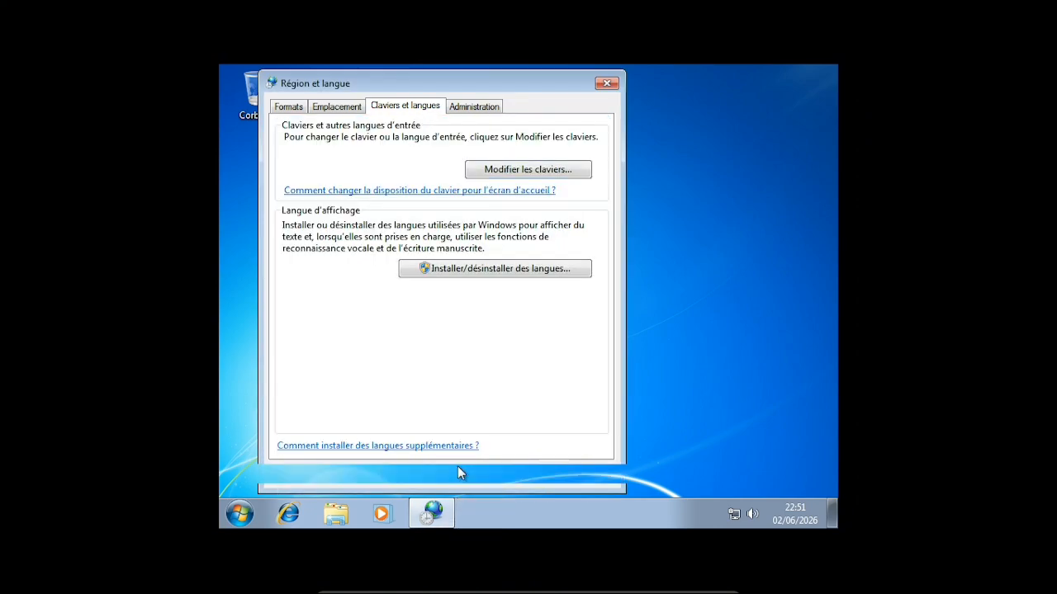
left_click(457, 468)
Search the Start menu for "lang", clear the search text, and close the menu.
key("super")
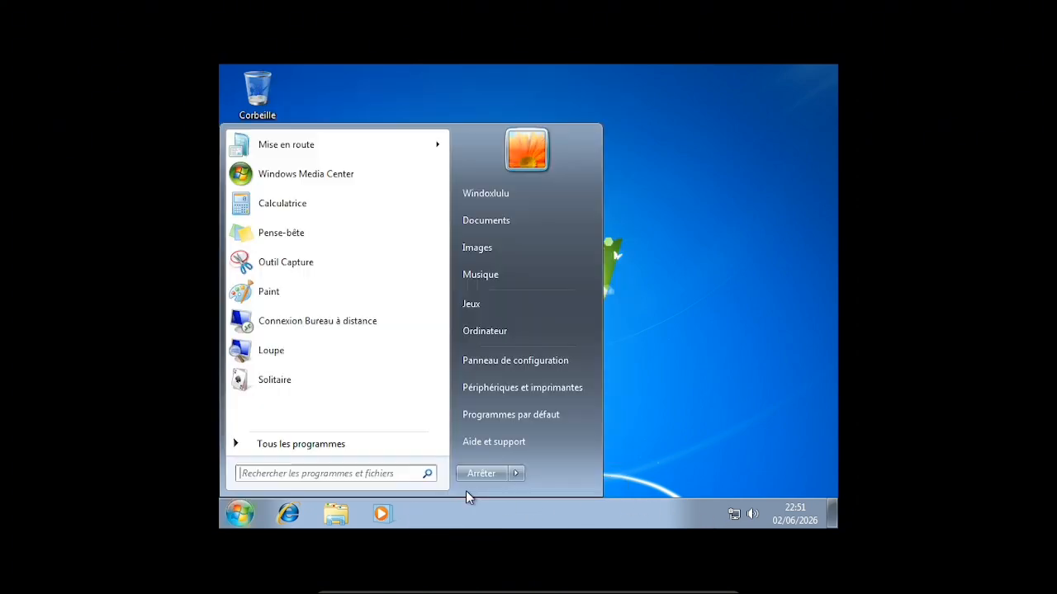
type("lang")
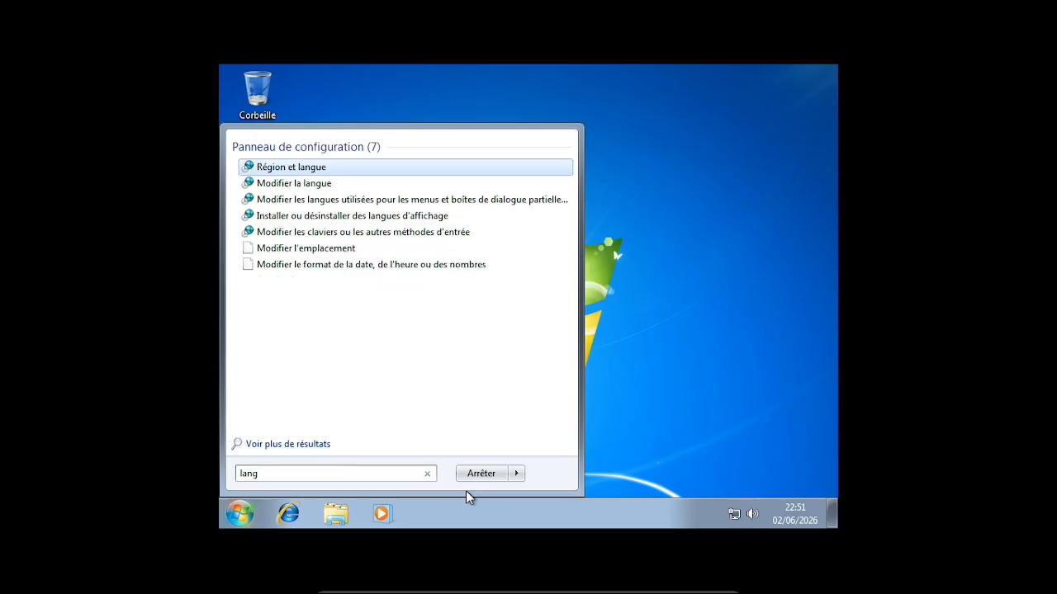
key("BackSpace")
key("BackSpace")
key("BackSpace")
key("BackSpace")
key("BackSpace")
key("BackSpace")
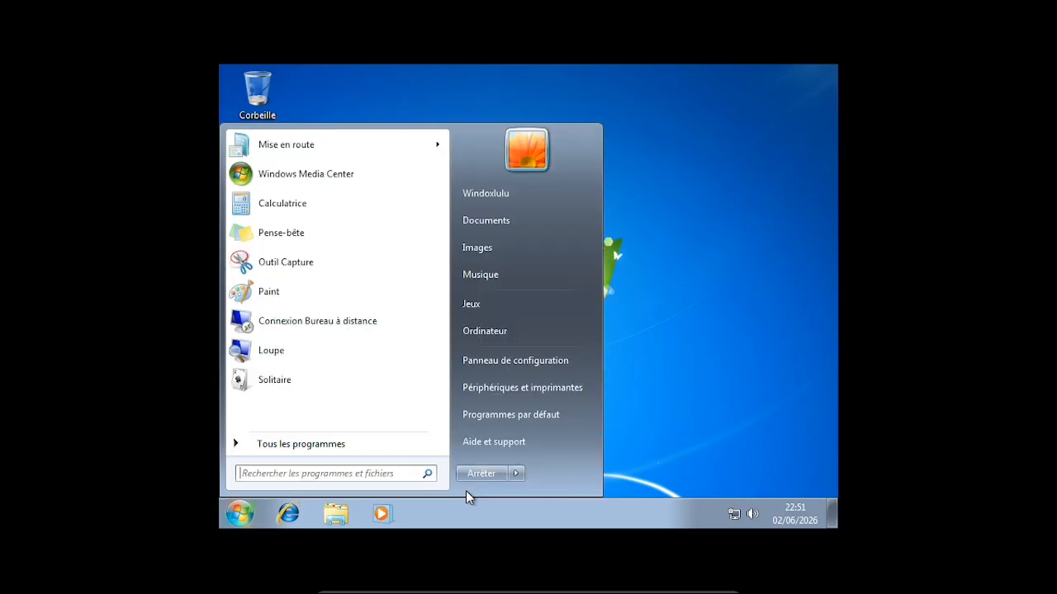
key("Escape")
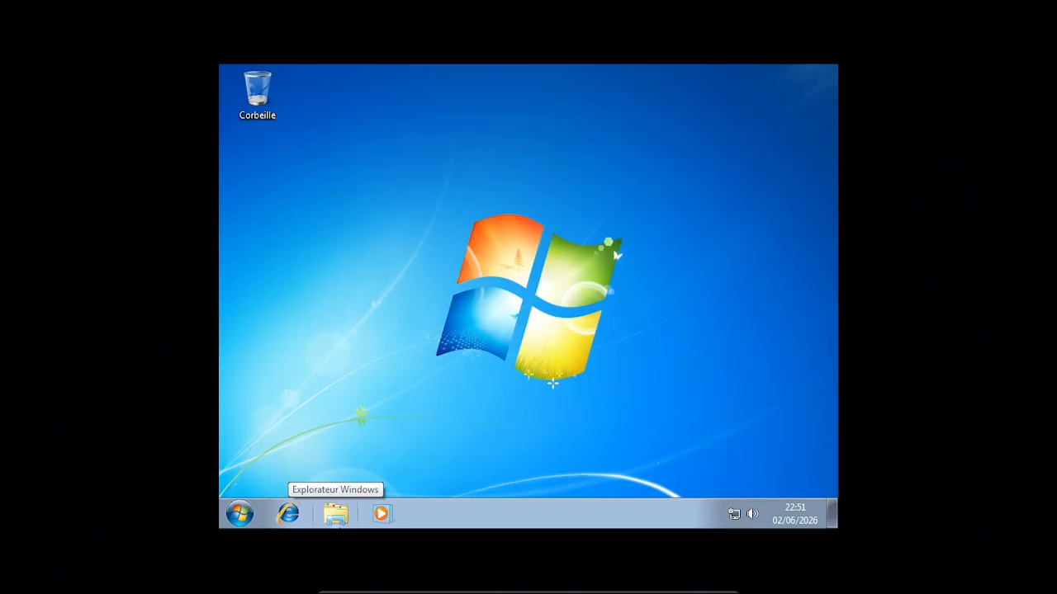
mouse_move(535, 591)
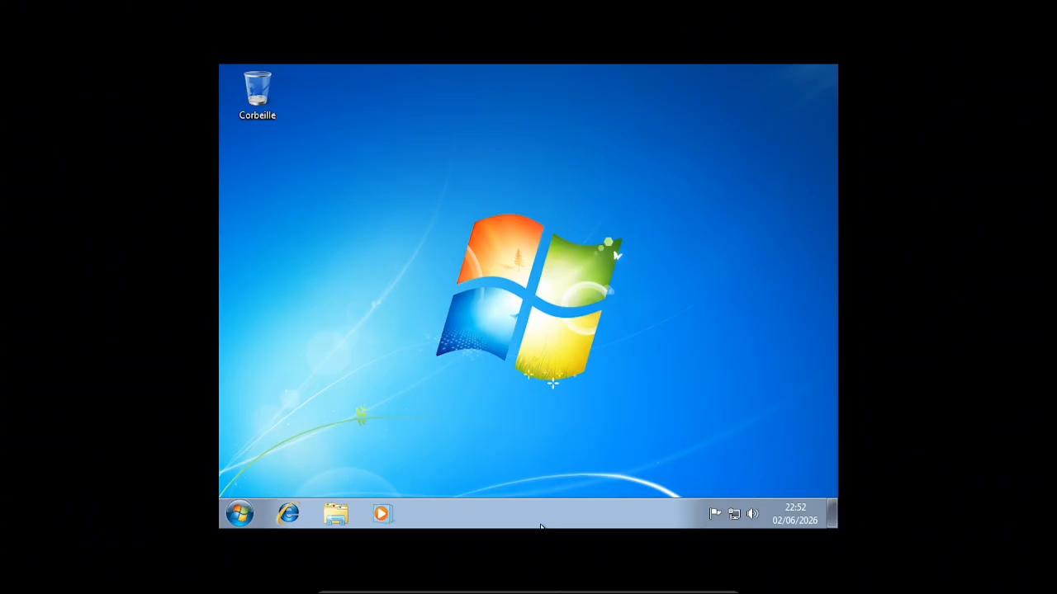
left_click(556, 582)
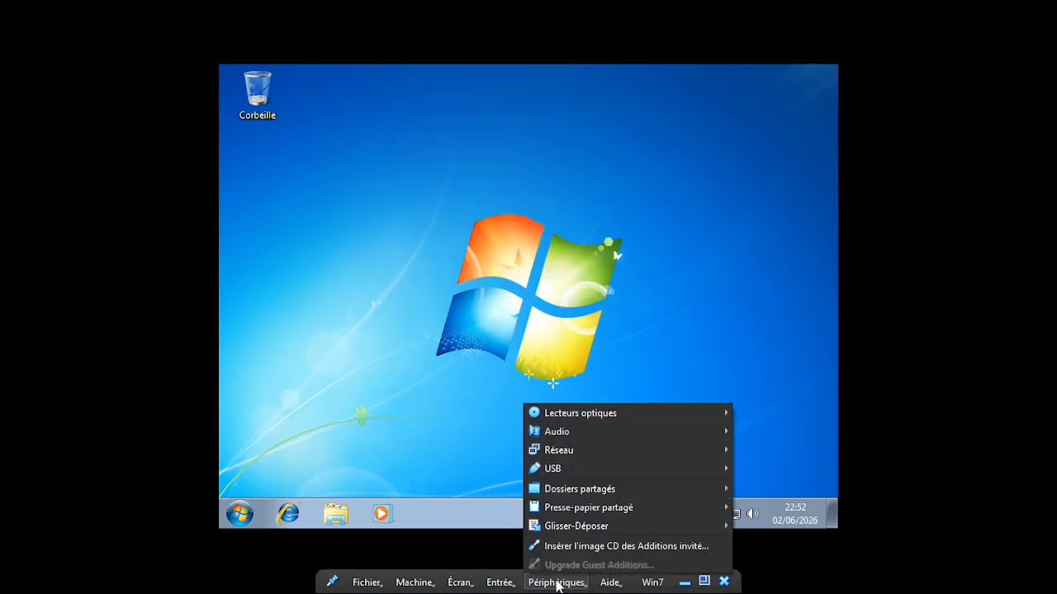
mouse_move(601, 495)
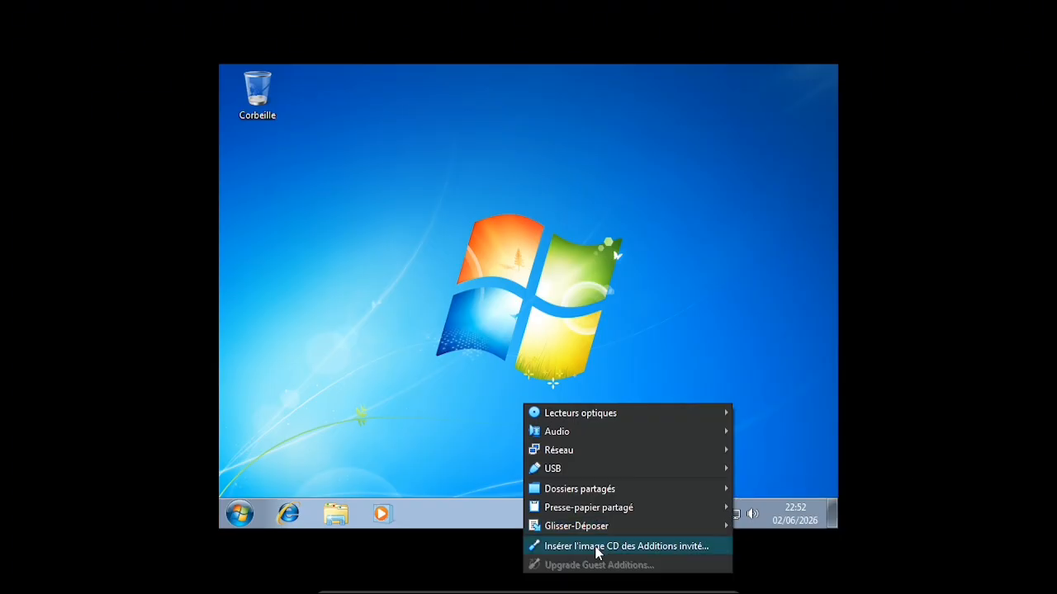
left_click(413, 538)
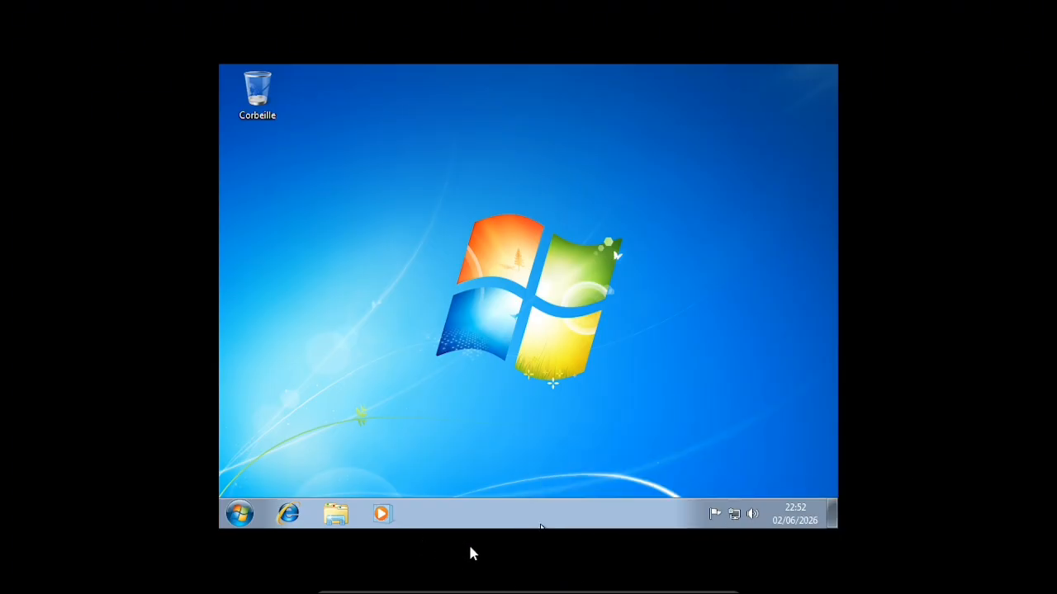
Insert the VirtualBox Guest Additions CD image into the virtual machine and open its CD drive (D:) from Ordinateur.
mouse_move(568, 593)
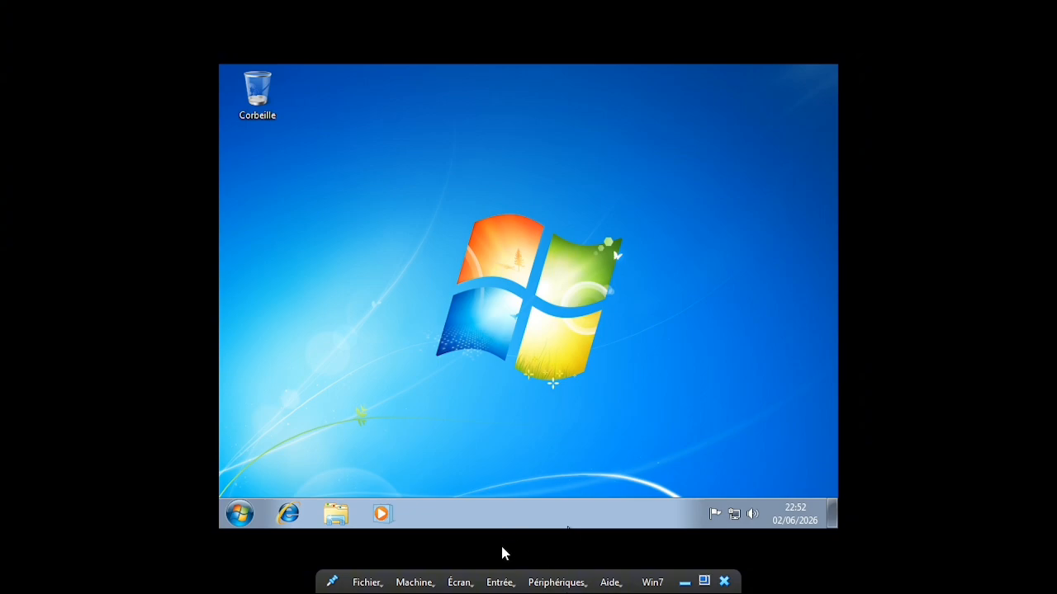
left_click(559, 582)
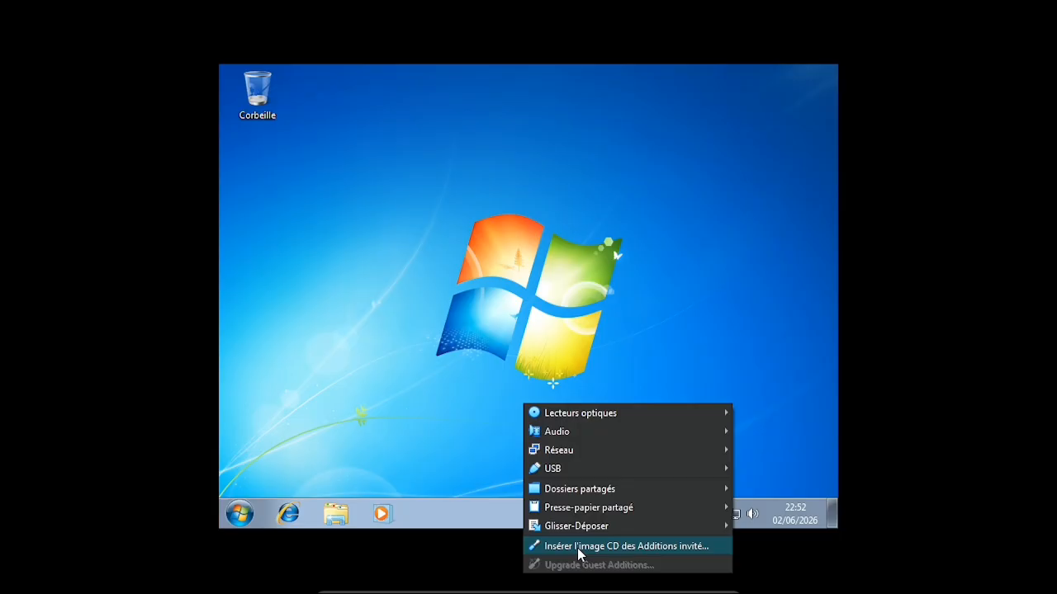
left_click(586, 546)
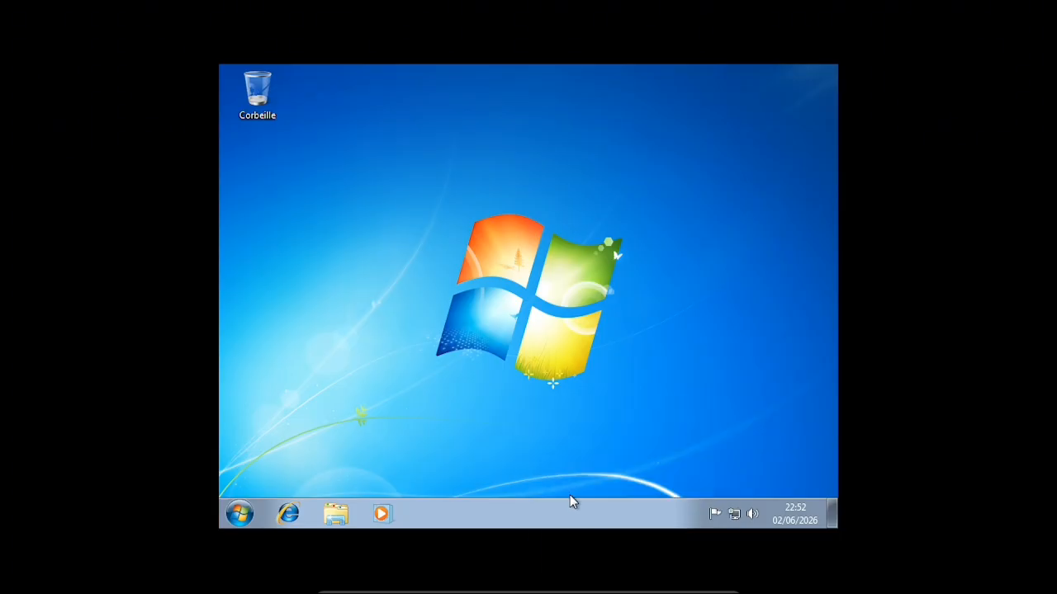
left_click(337, 513)
left_click(253, 334)
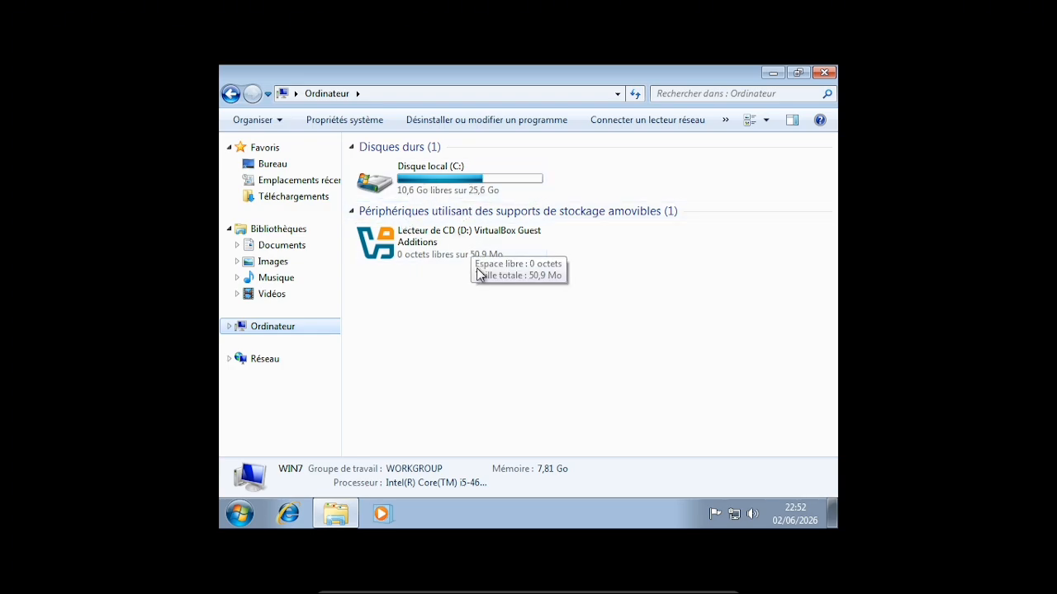
double_click(434, 244)
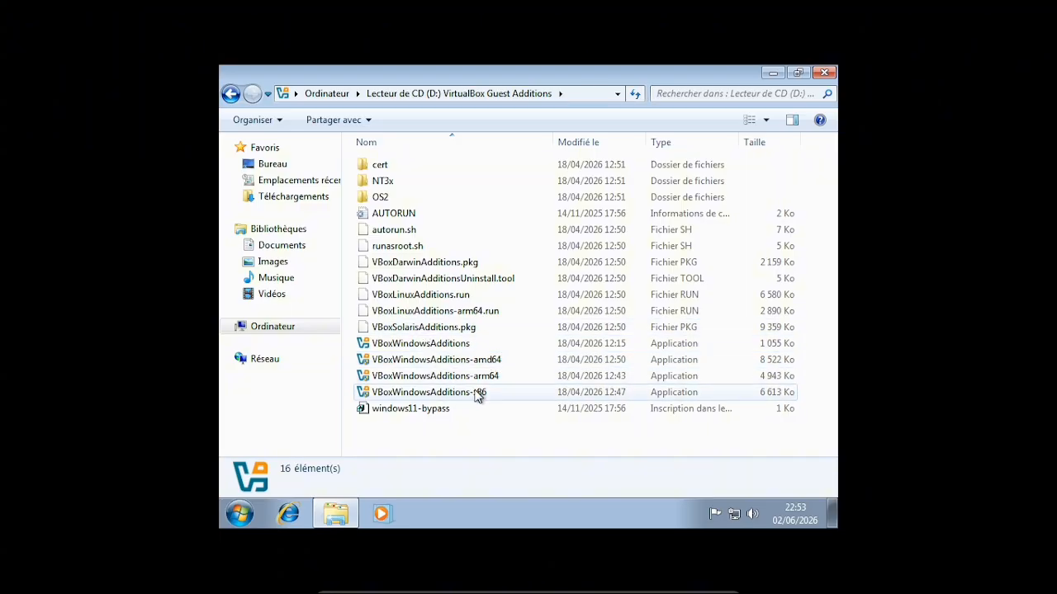
Run VBoxWindowsAdditions, authorize it to make changes, and start the installation with the default folder and components.
double_click(489, 344)
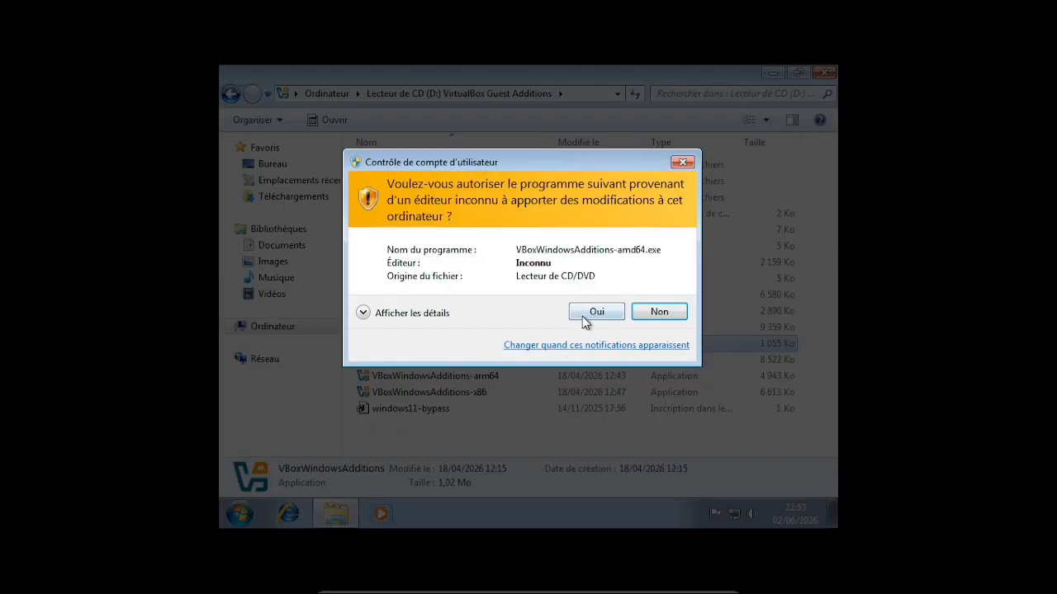
left_click(584, 317)
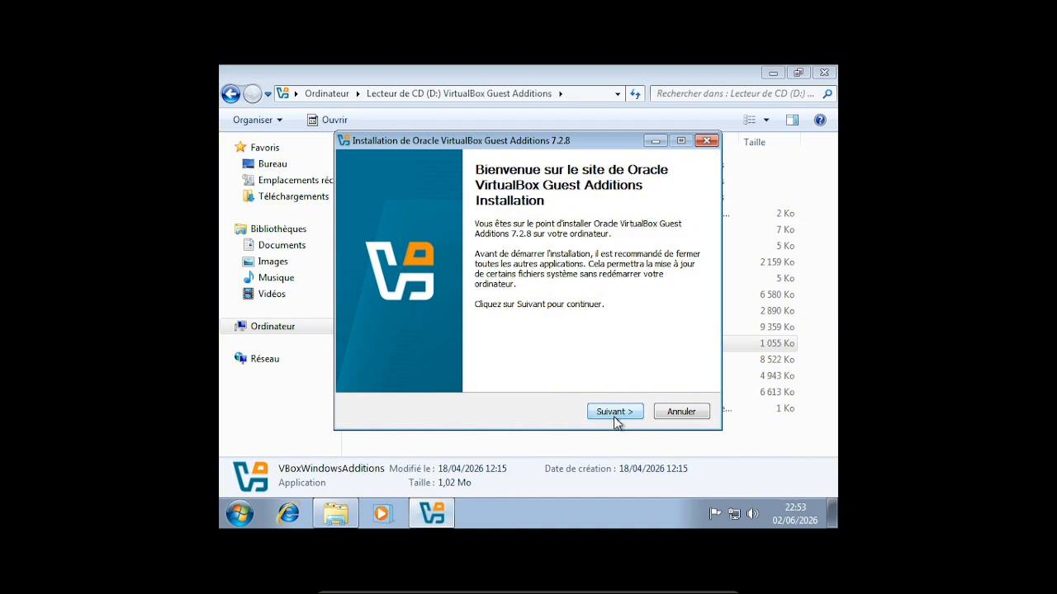
left_click(615, 414)
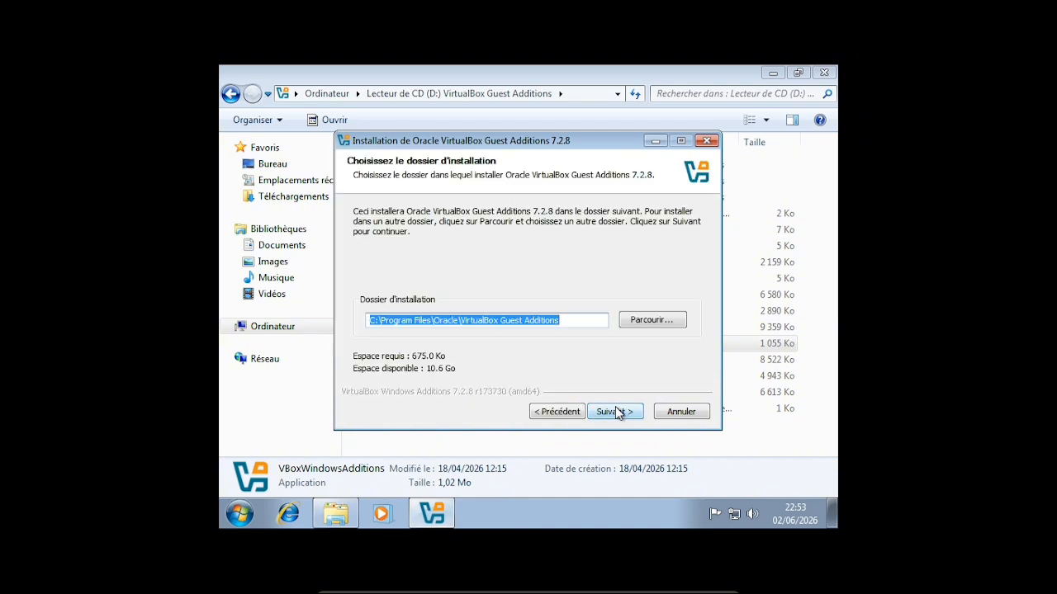
left_click(618, 412)
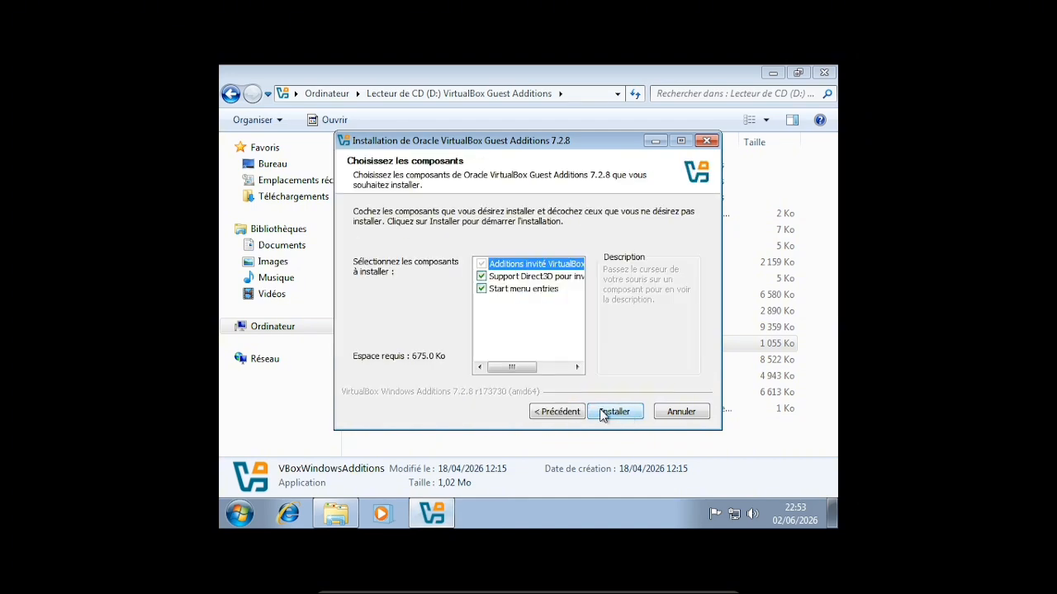
left_click(602, 414)
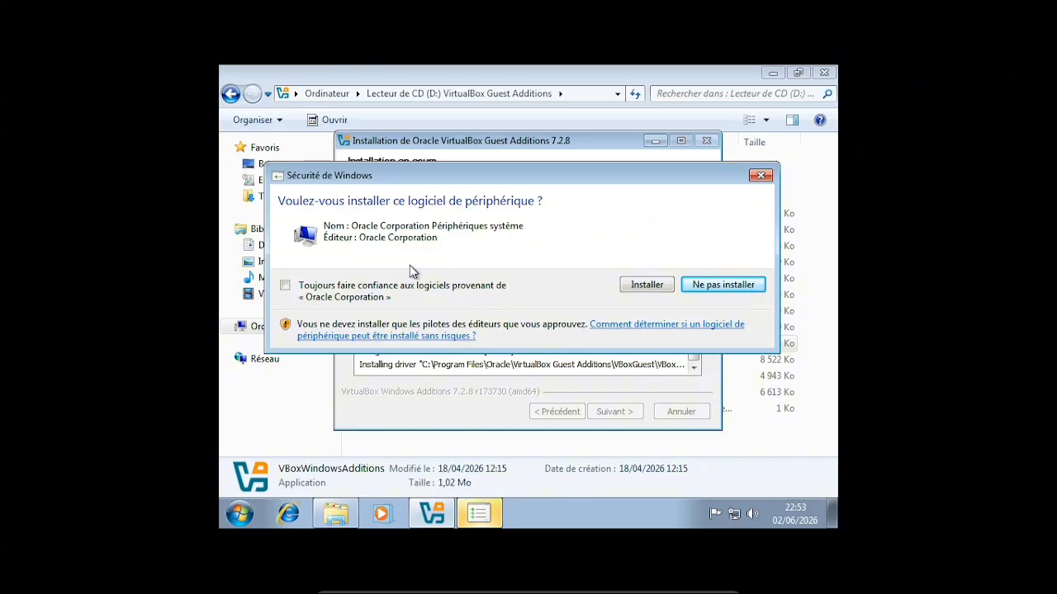
Install the device software with Oracle Corporation always trusted, and finish the Guest Additions setup with an immediate restart.
left_click(286, 286)
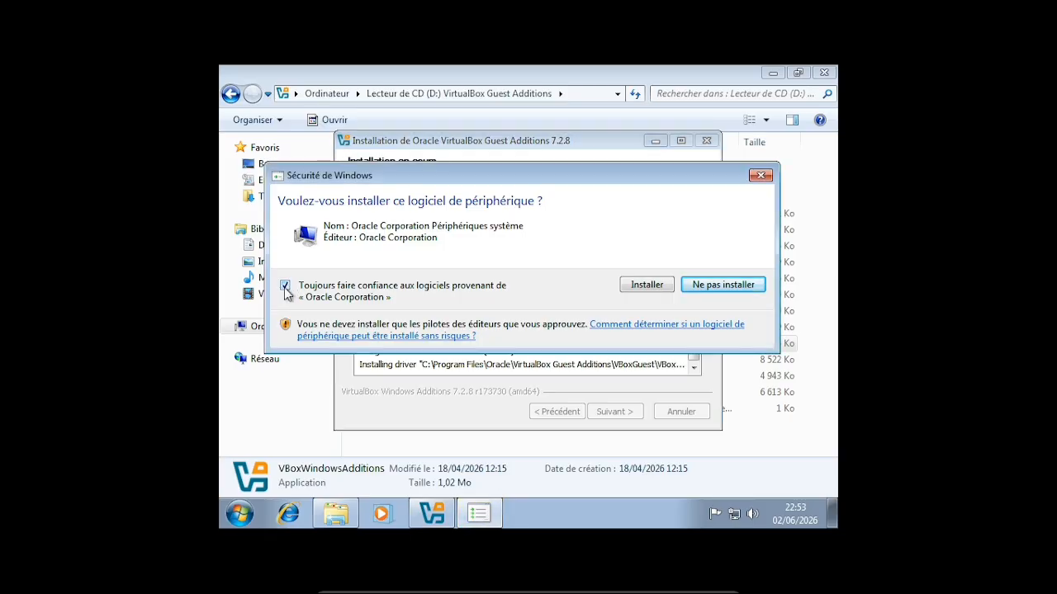
left_click(628, 287)
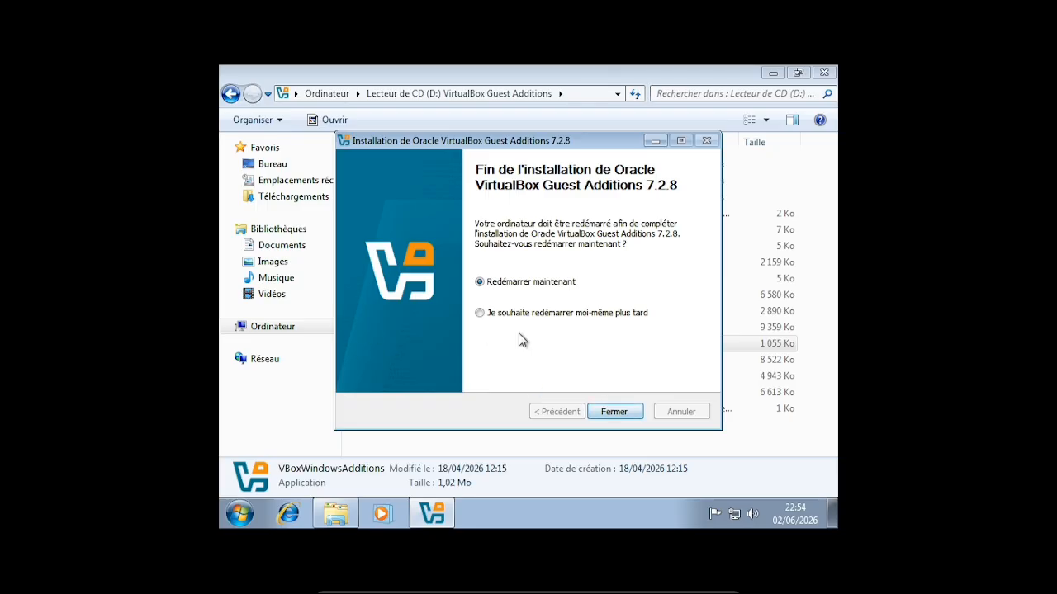
left_click(619, 410)
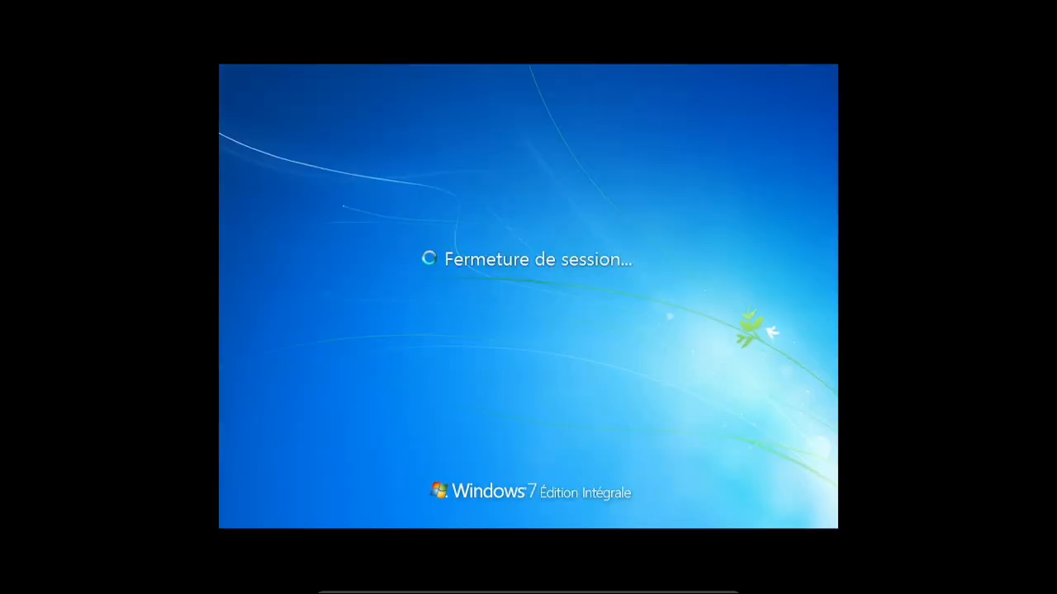
mouse_move(528, 588)
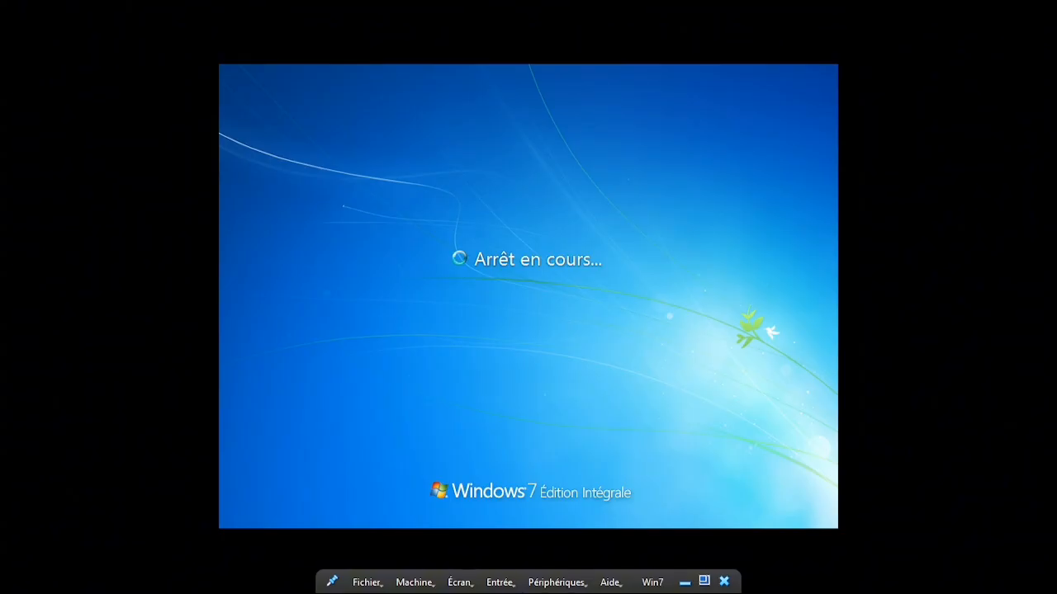
left_click(538, 585)
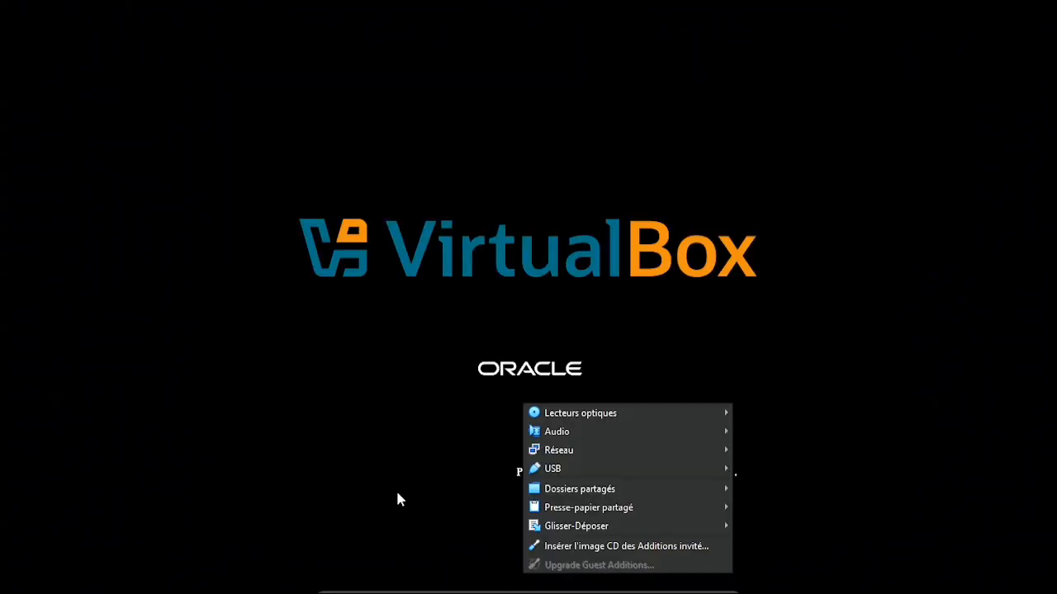
left_click(483, 483)
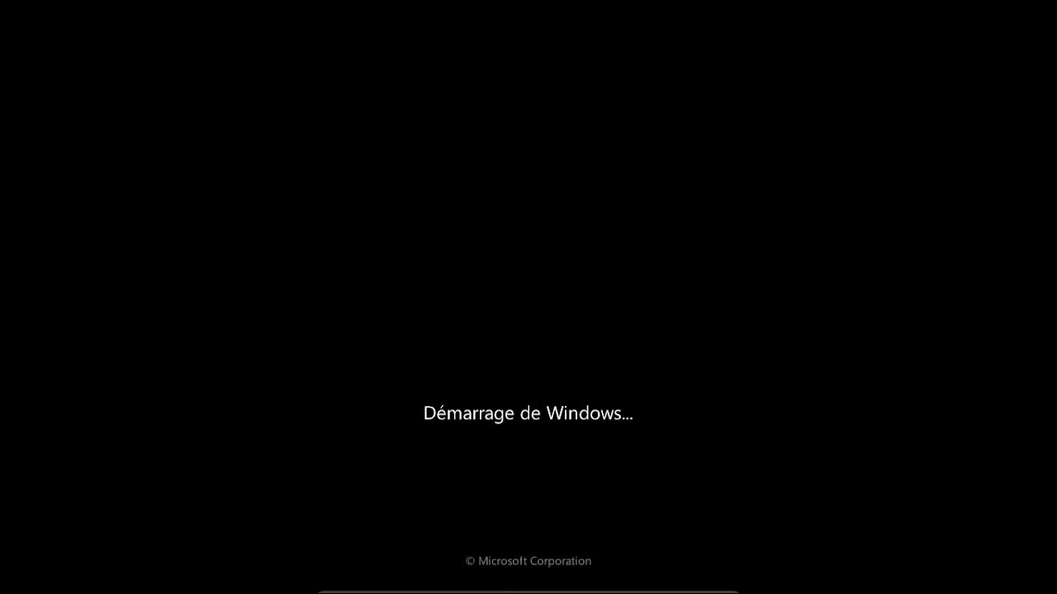
left_click(456, 585)
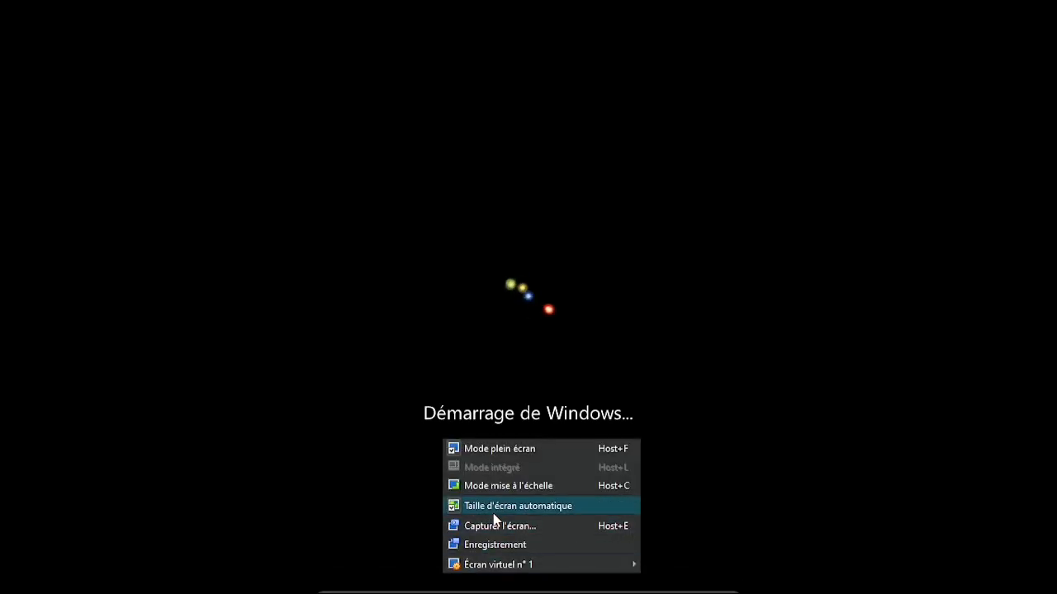
left_click(333, 464)
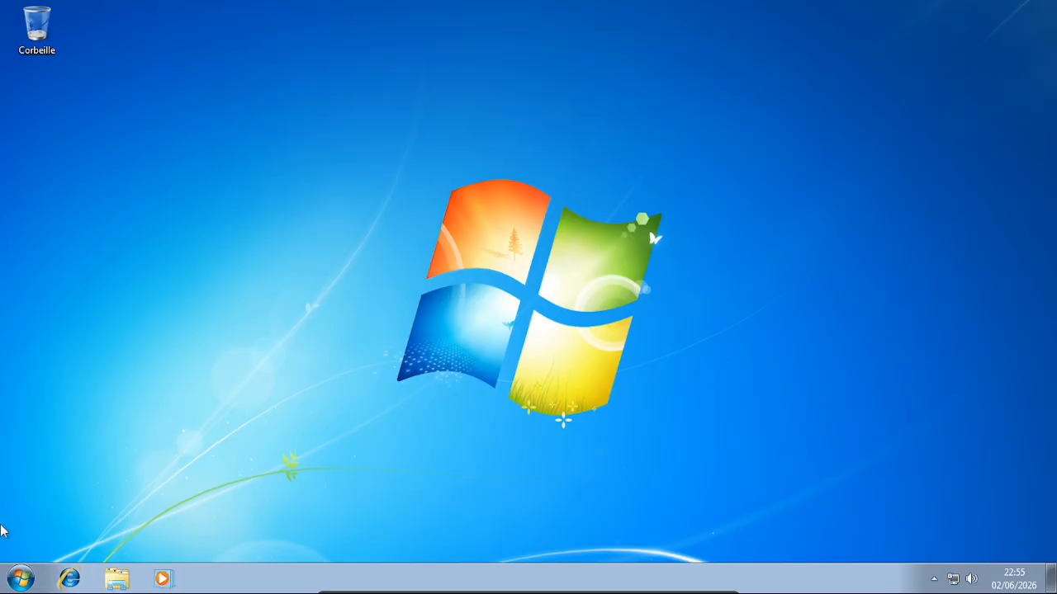
Look through all installed programs and the Jeux folder in the Start menu, and close the menu.
key("super")
left_click(142, 508)
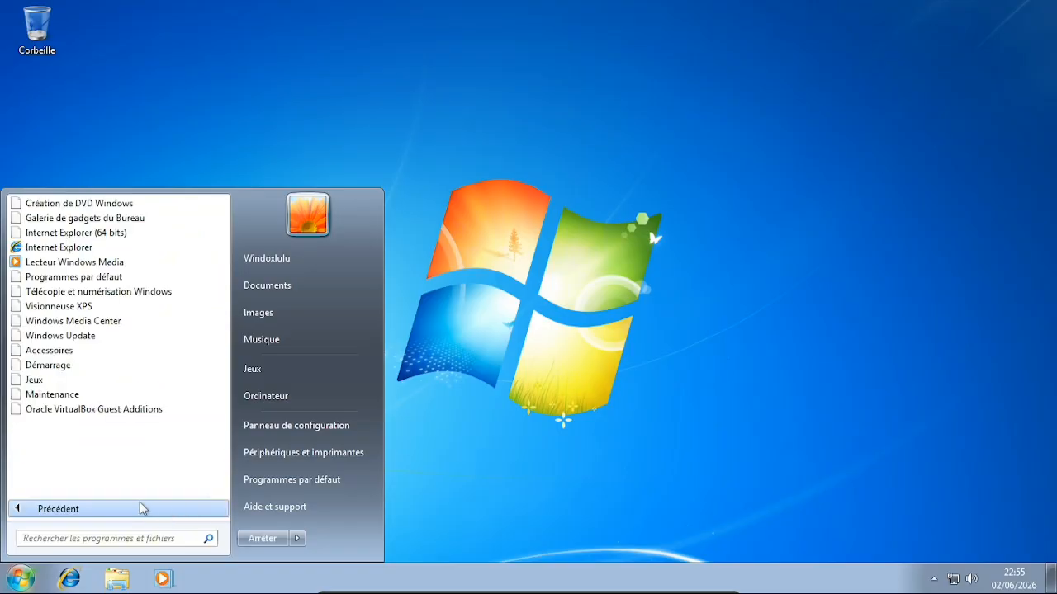
key("super")
key("super")
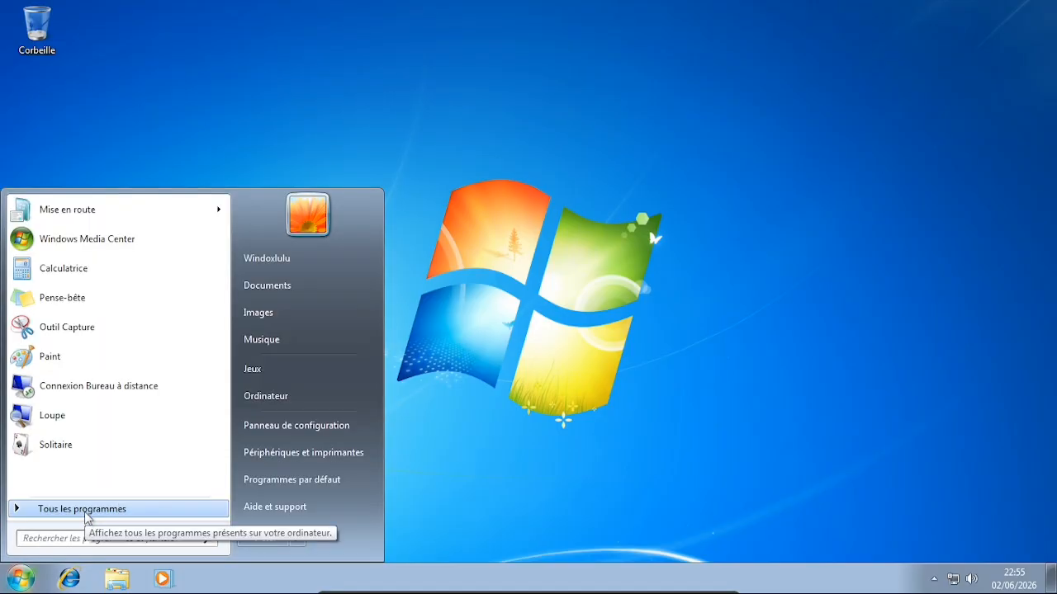
left_click(85, 511)
left_click(79, 383)
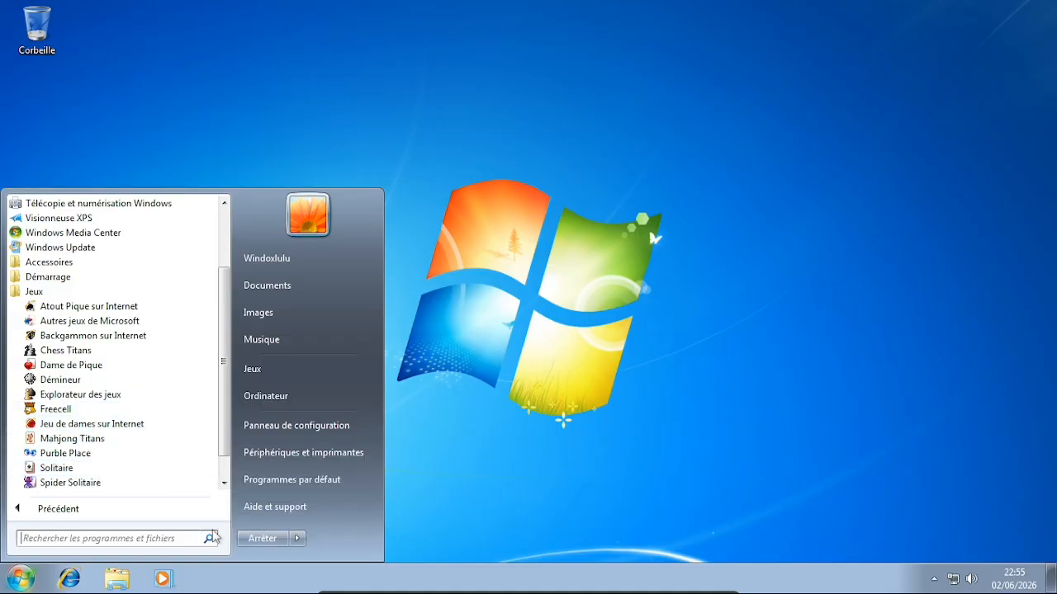
left_click(450, 527)
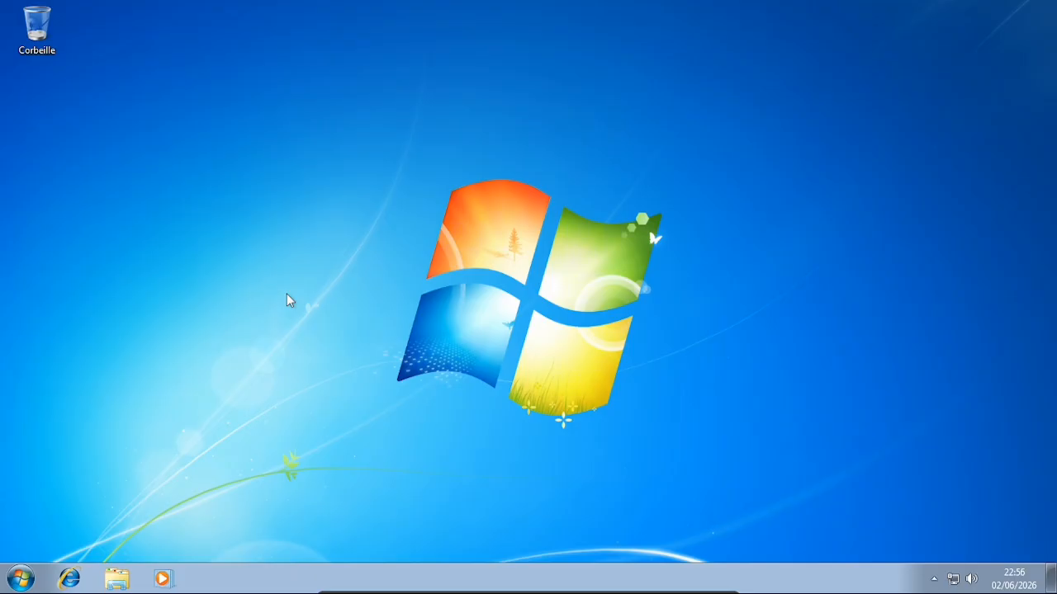
key("ctrl+f")
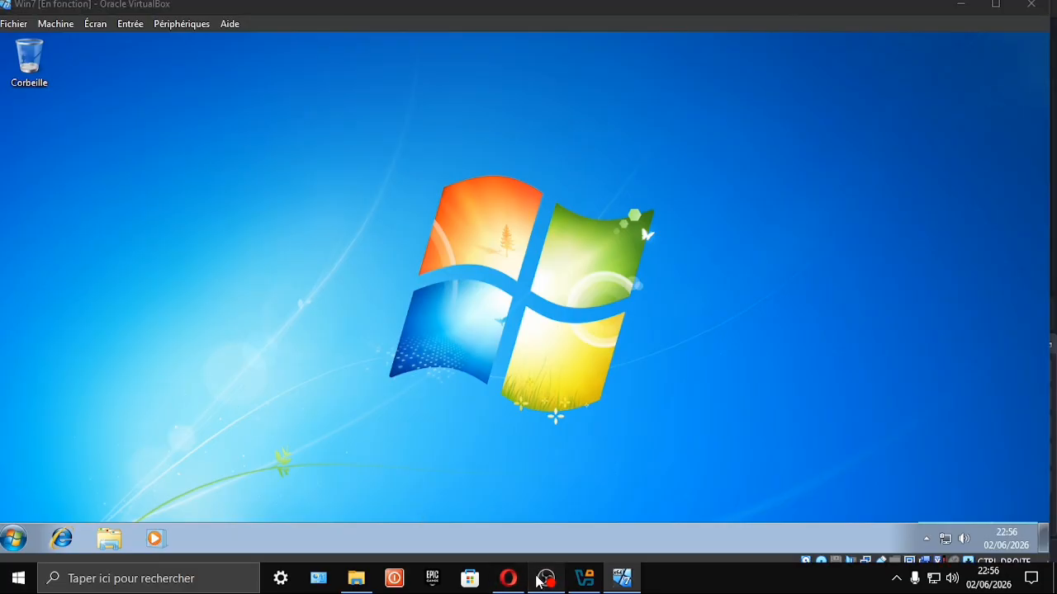
left_click(538, 580)
left_click(543, 577)
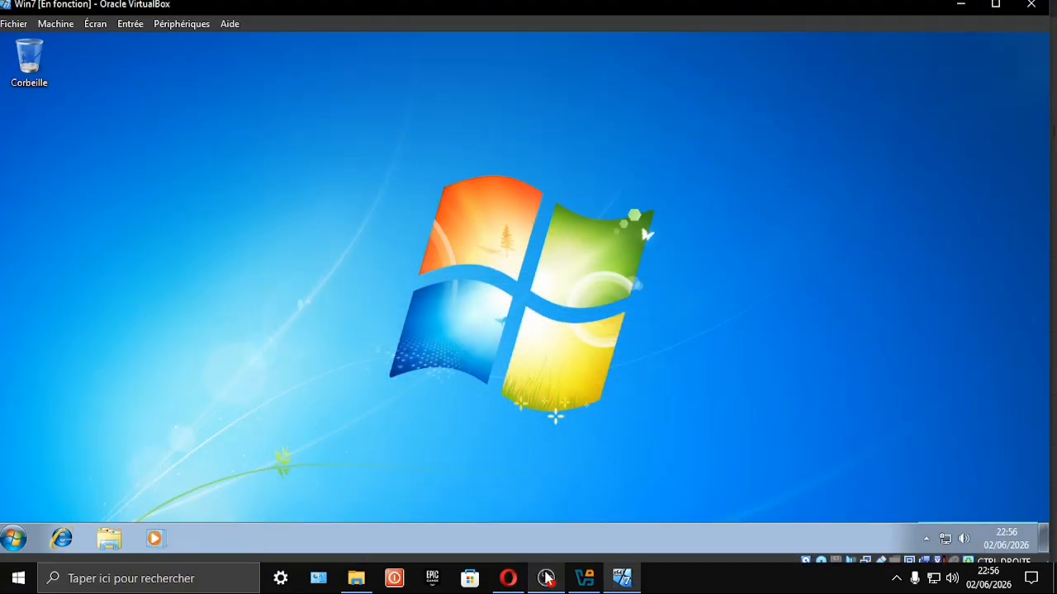
key("ctrl+f")
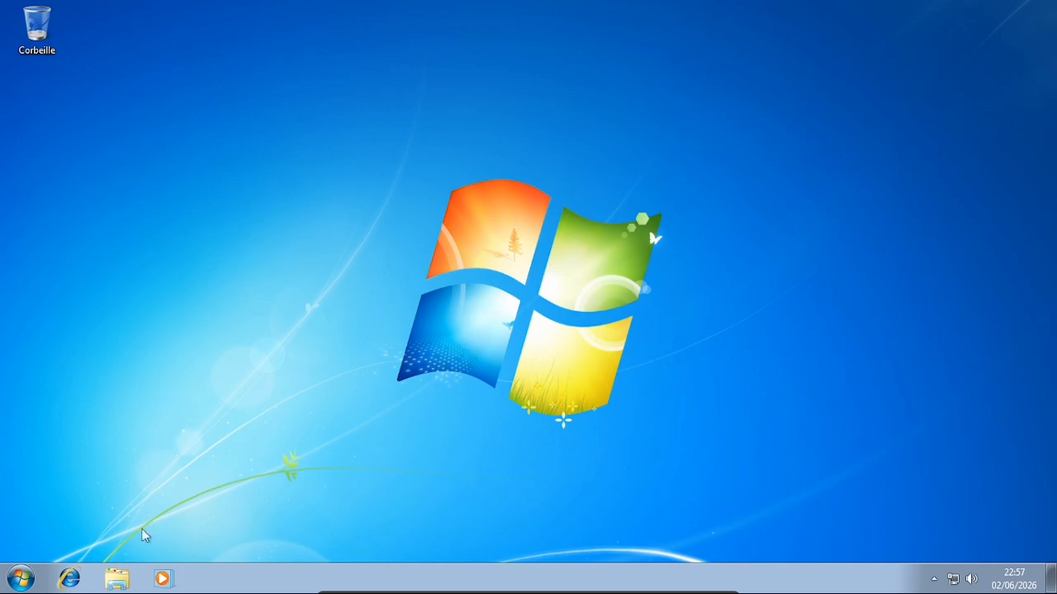
Open Internet Explorer, try to load google.com, and close the browser.
left_click(66, 579)
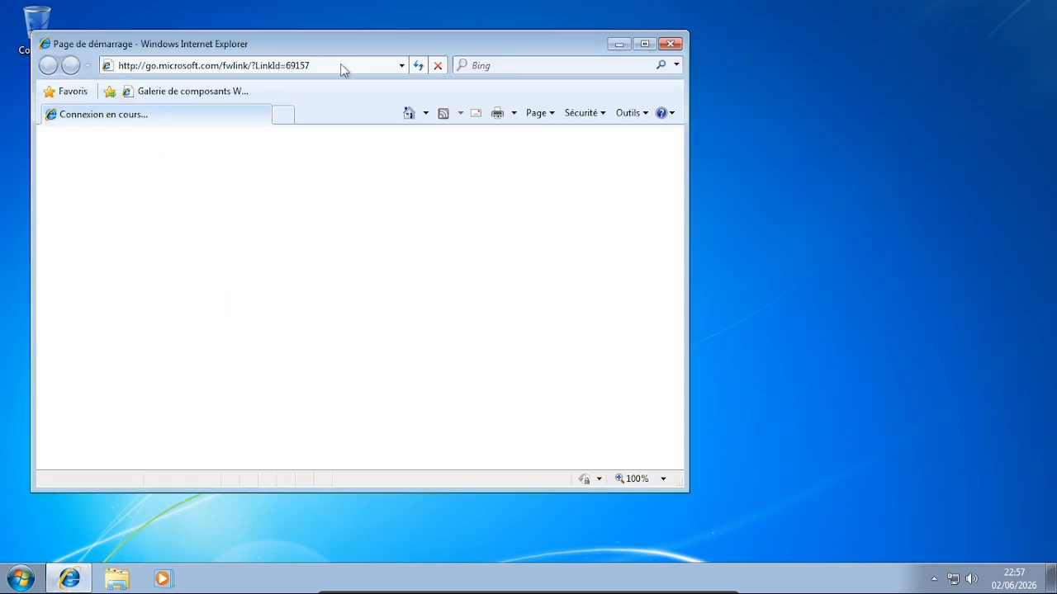
left_click(370, 65)
type("go")
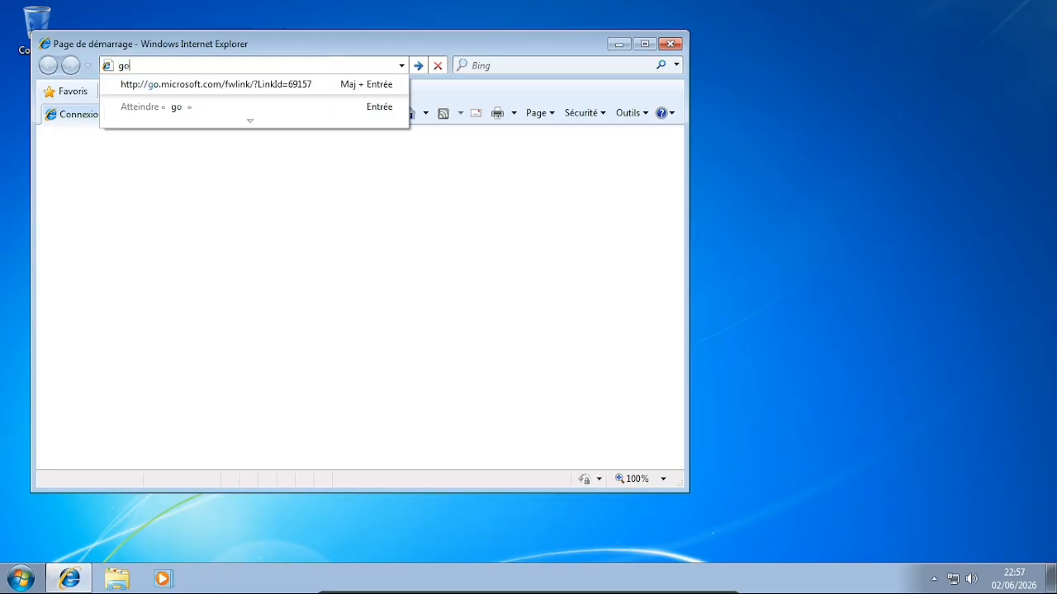
type("ogle.com")
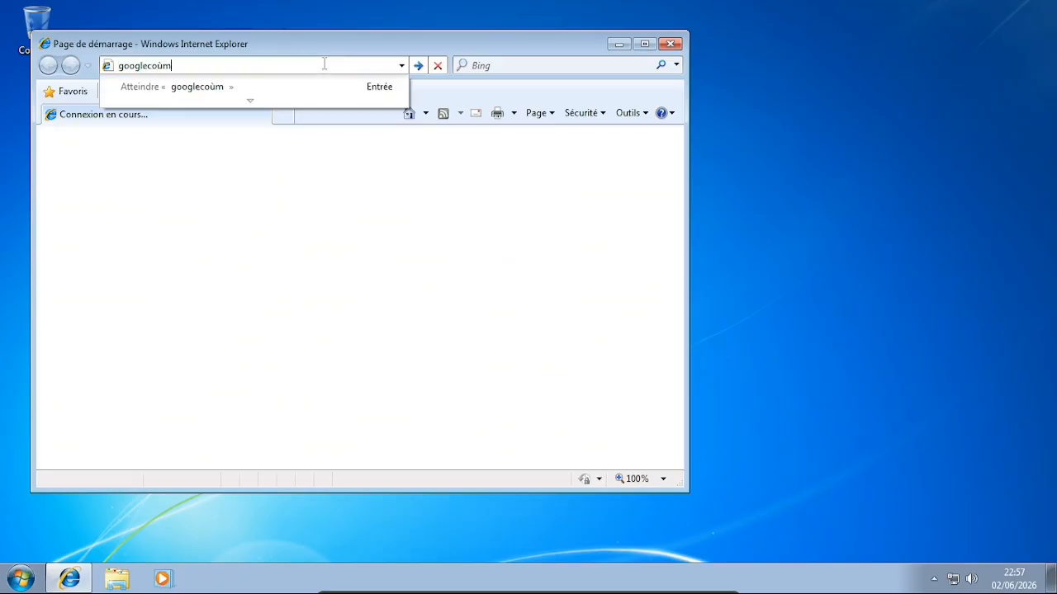
key("BackSpace")
key("BackSpace")
key("BackSpace")
key("BackSpace")
type(".com")
key("Return")
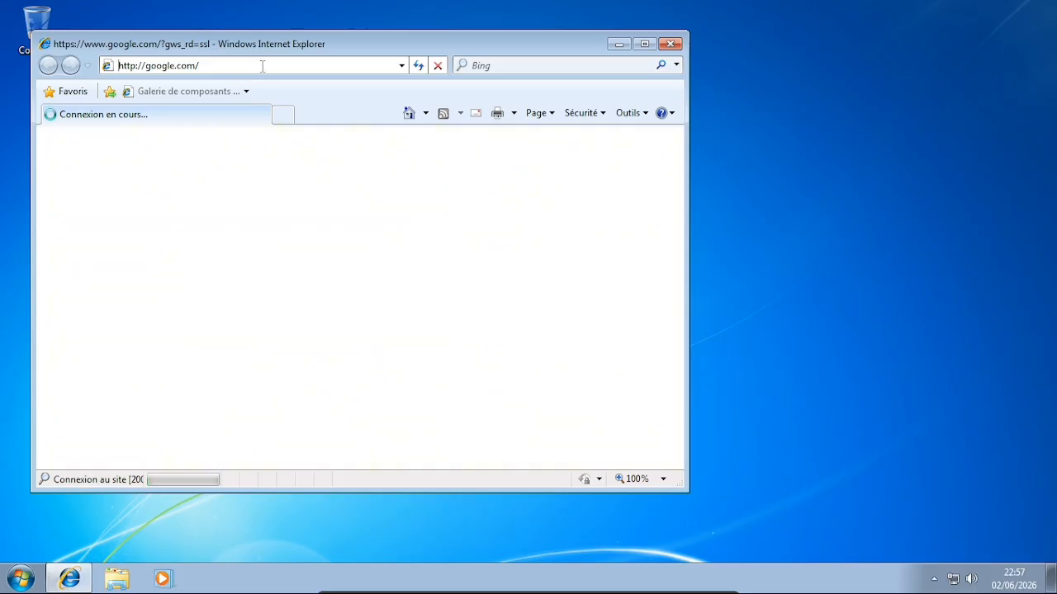
left_click(630, 122)
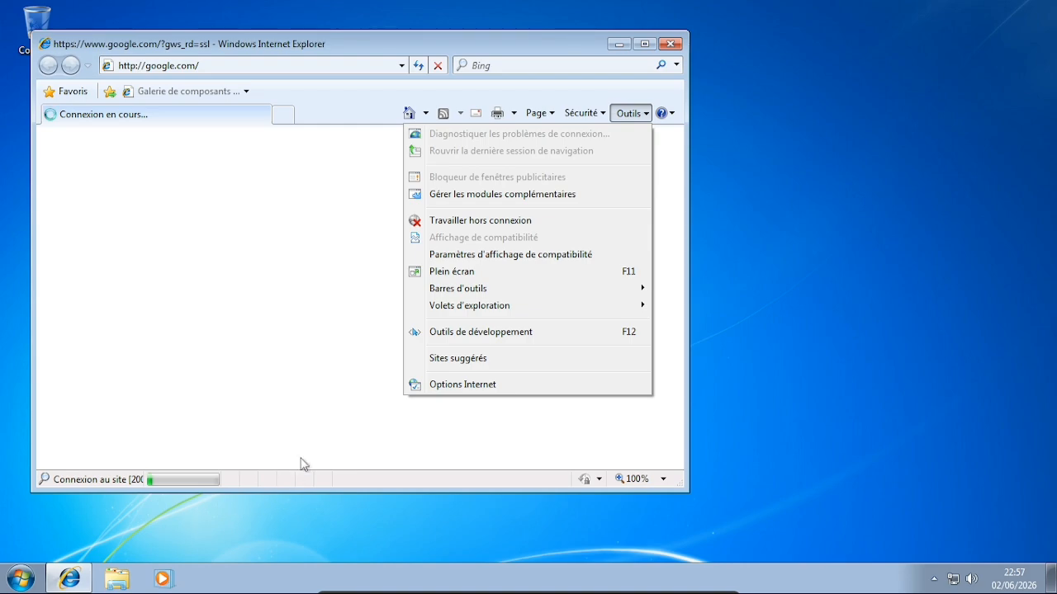
left_click(387, 203)
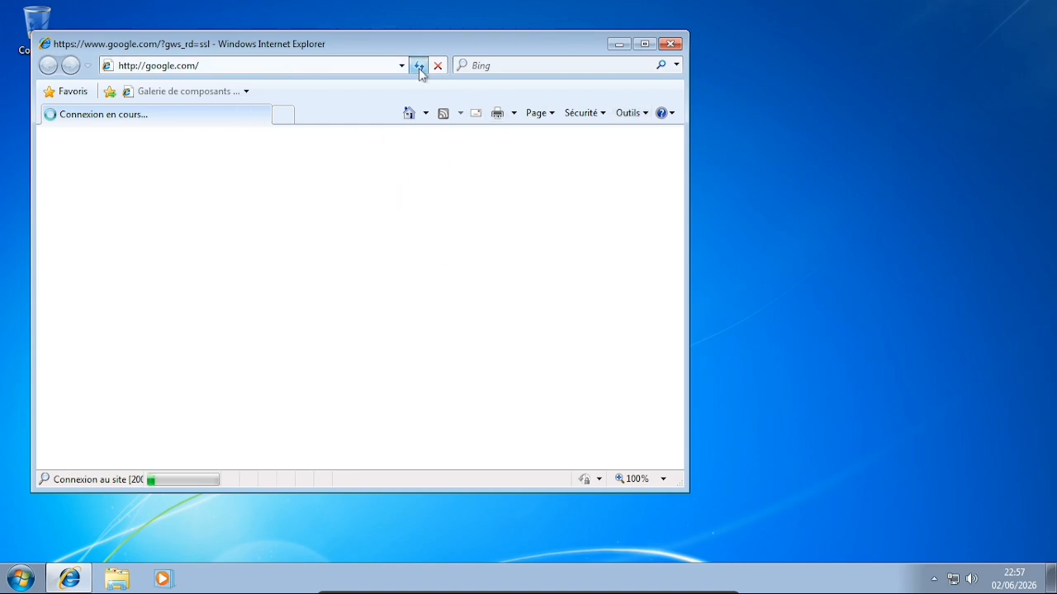
left_click(673, 44)
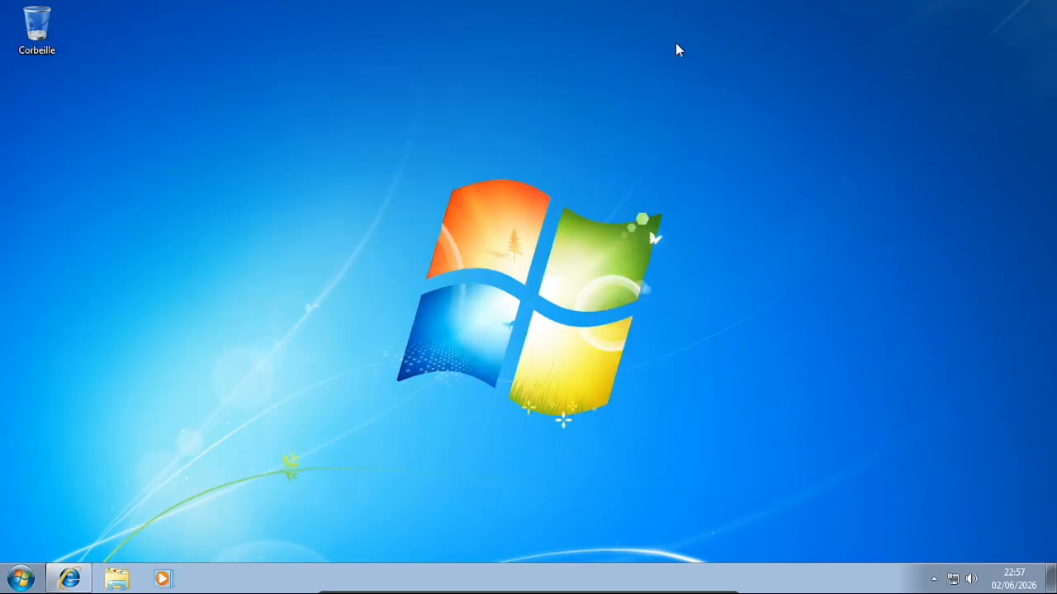
key("super")
key("super")
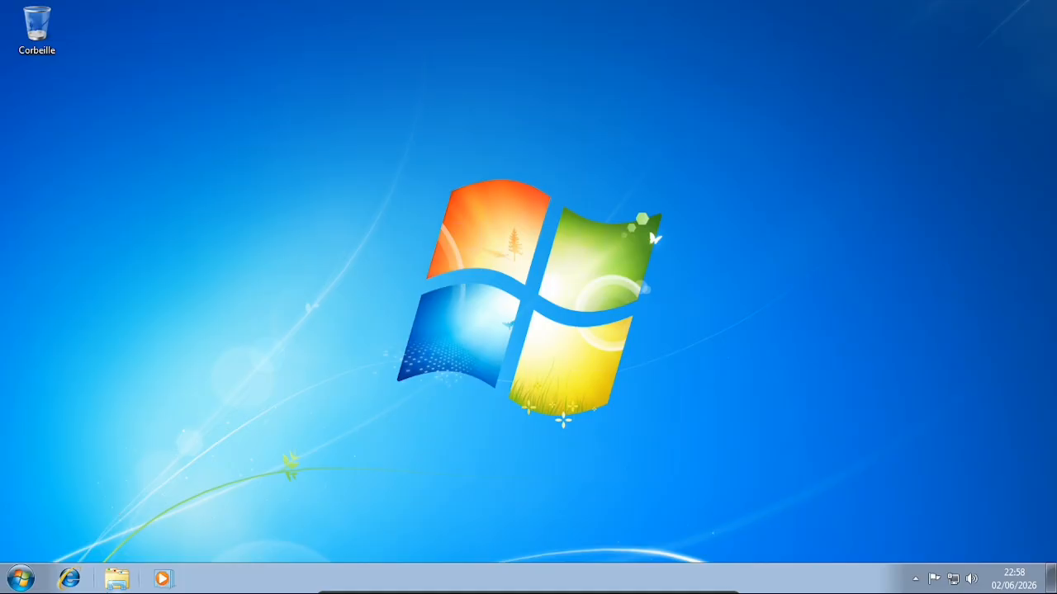
Complete the Internet Explorer 8 setup with suggested sites declined and the configuration rapide, and close the extra tab it opens.
left_click(71, 579)
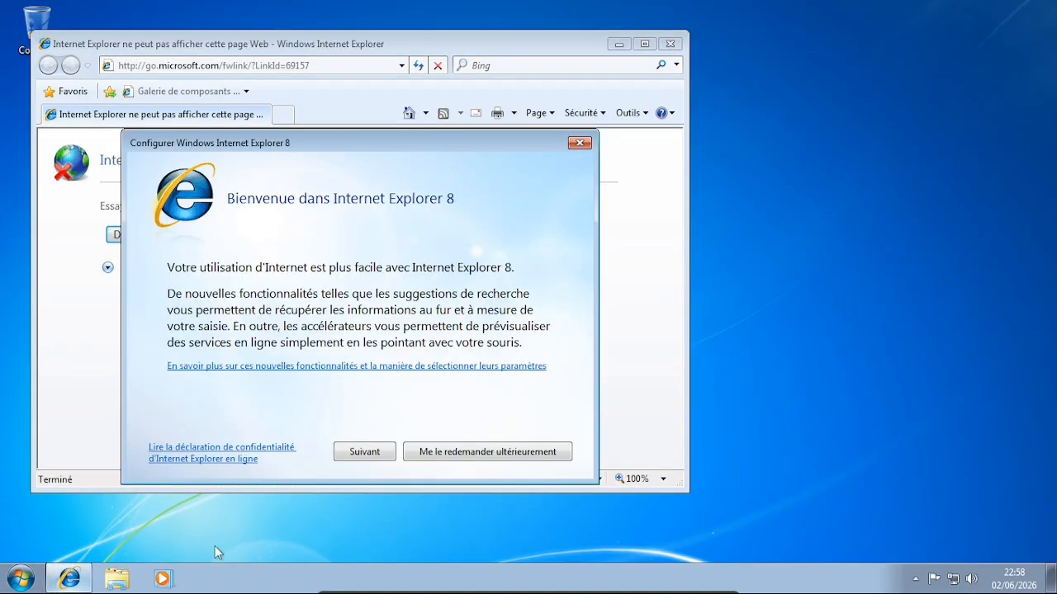
left_click(360, 452)
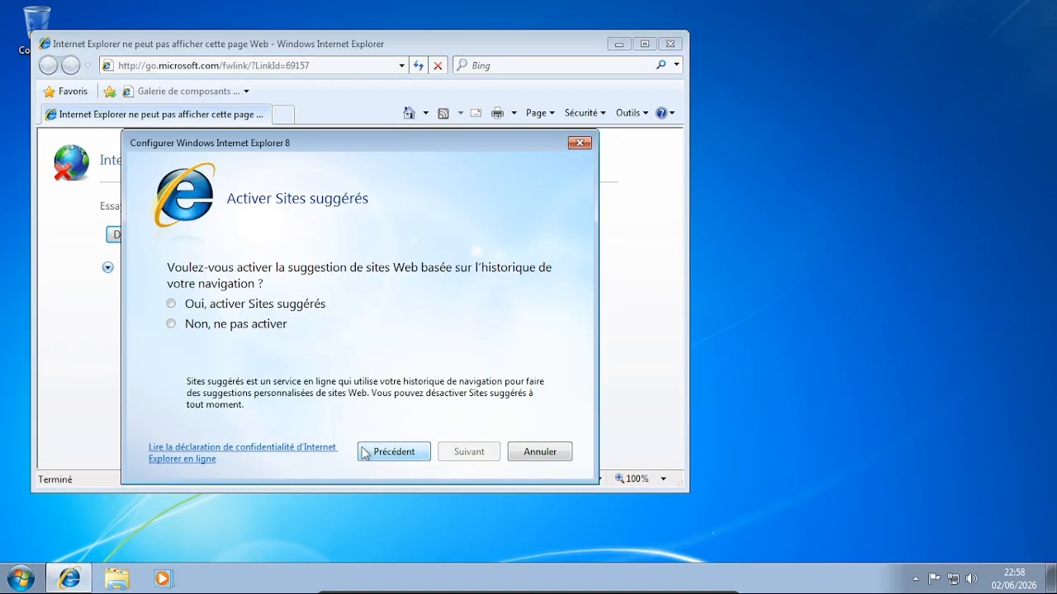
left_click(217, 310)
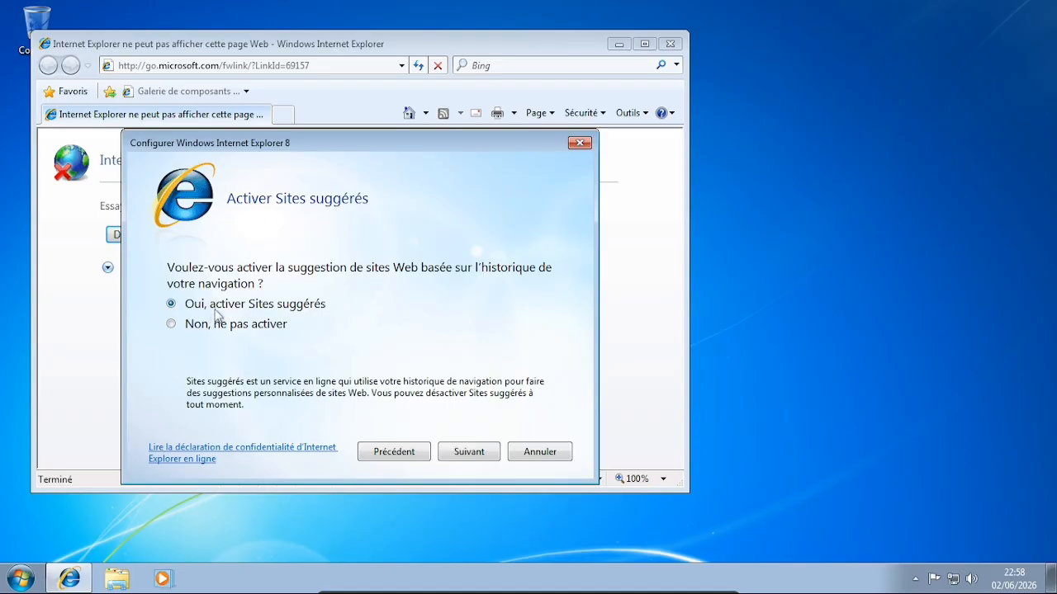
left_click(221, 324)
left_click(461, 454)
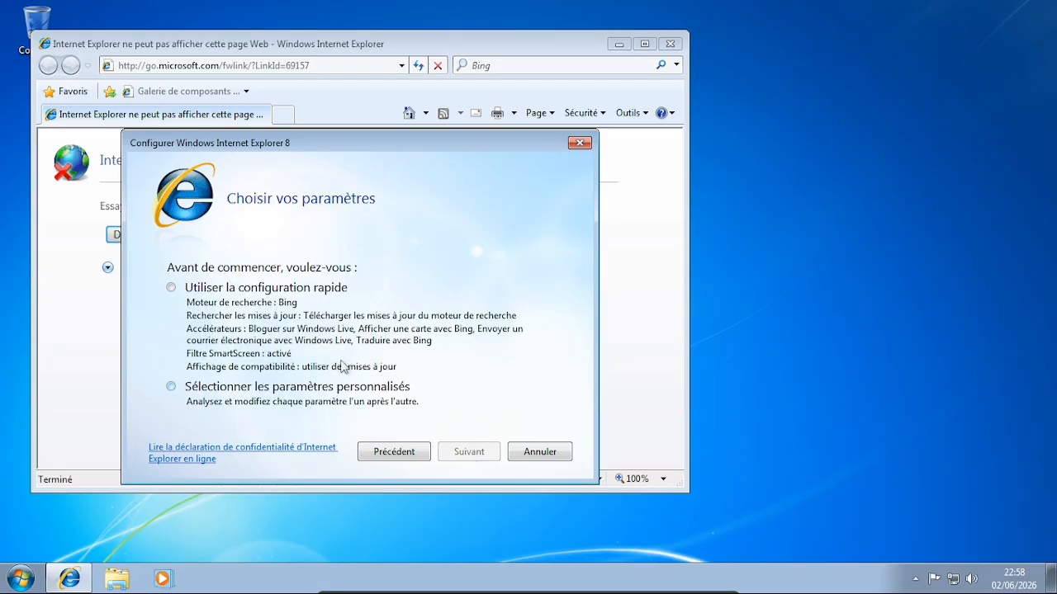
left_click(226, 289)
left_click(484, 452)
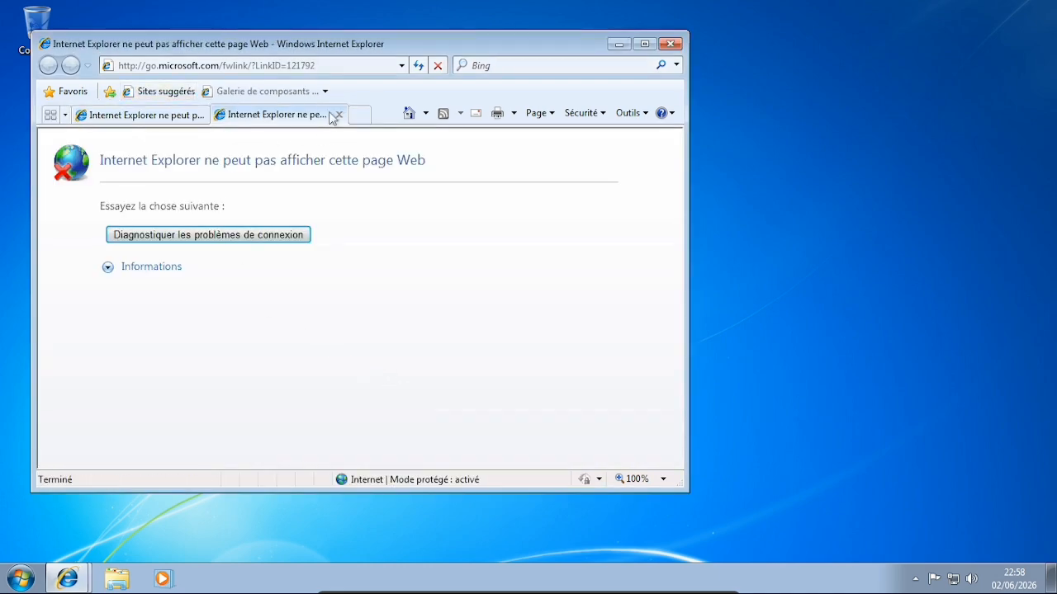
left_click(338, 115)
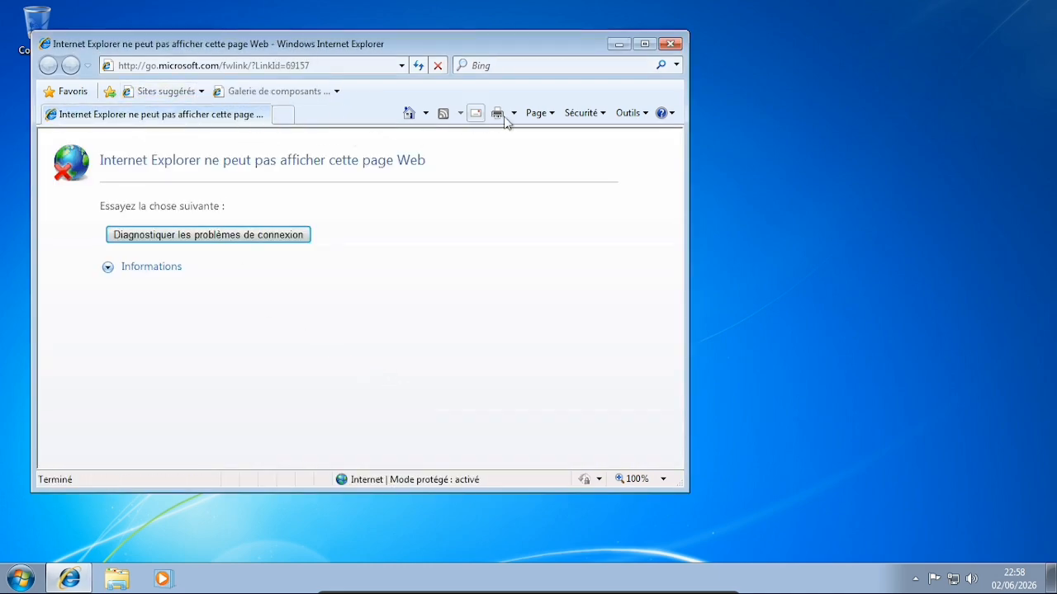
left_click(621, 113)
left_click(502, 384)
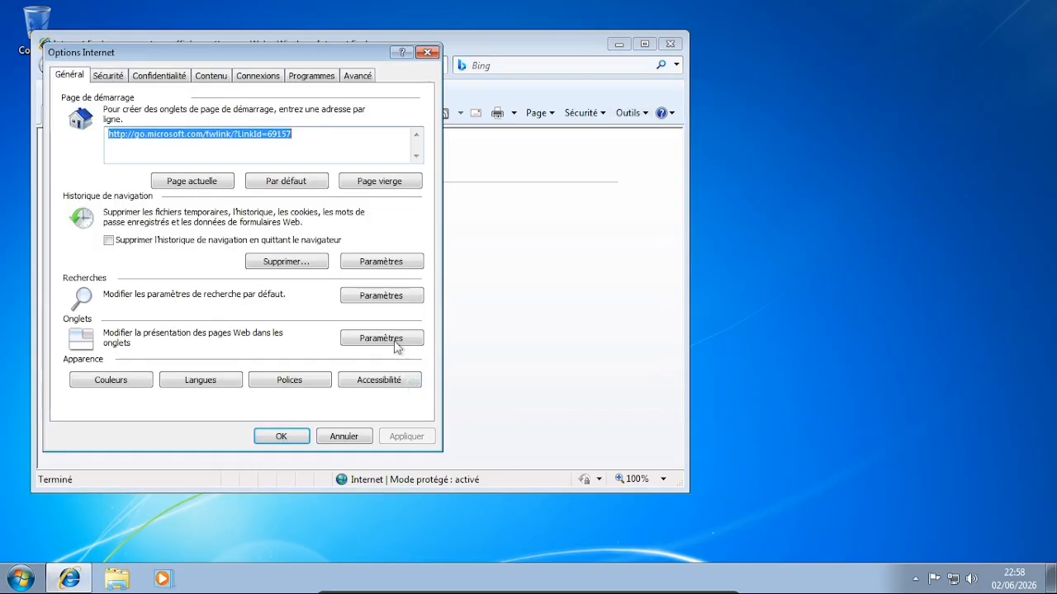
key("Delete")
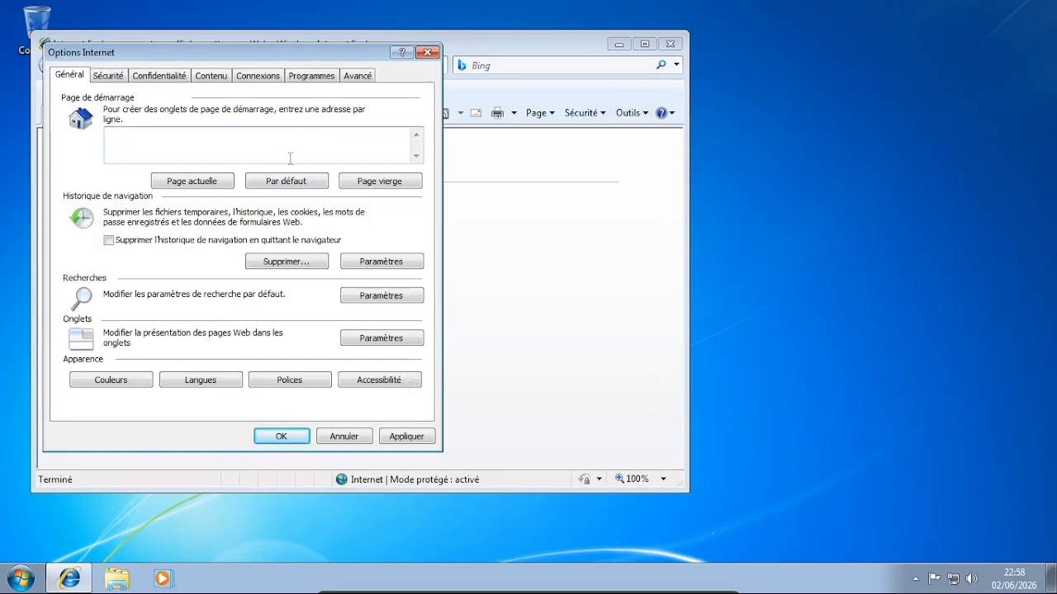
type("https://.google.com")
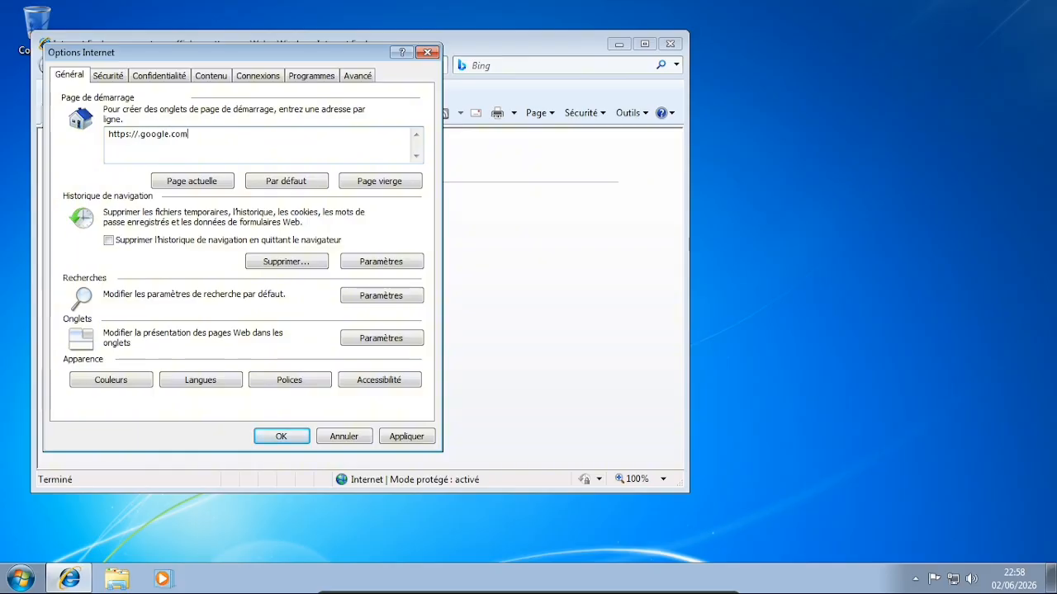
Turn off protected mode for the Internet security zone and lower its security level to the minimum allowed.
left_click(127, 75)
left_click(87, 286)
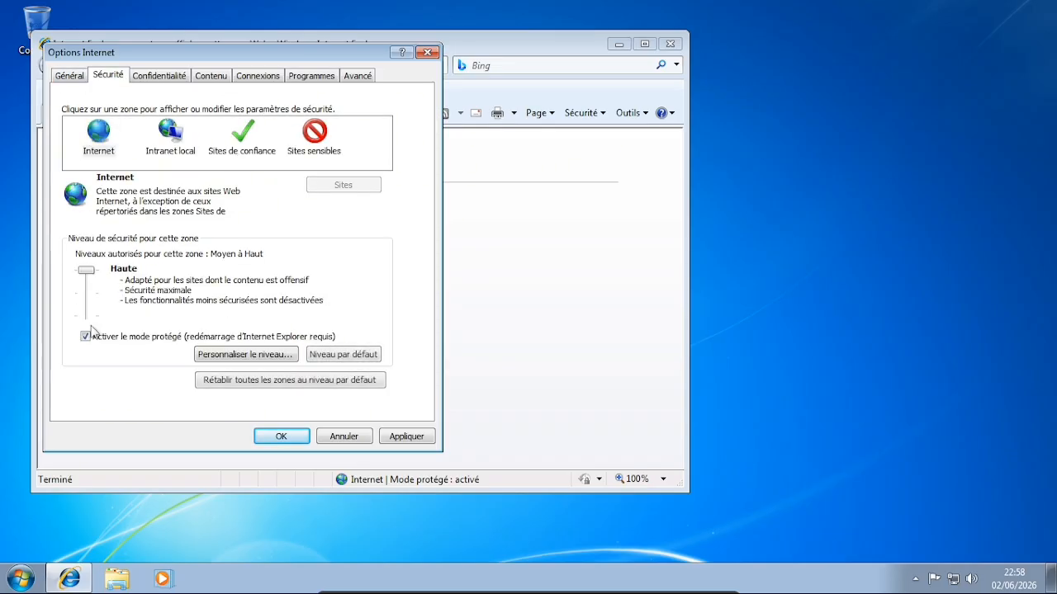
left_click(86, 336)
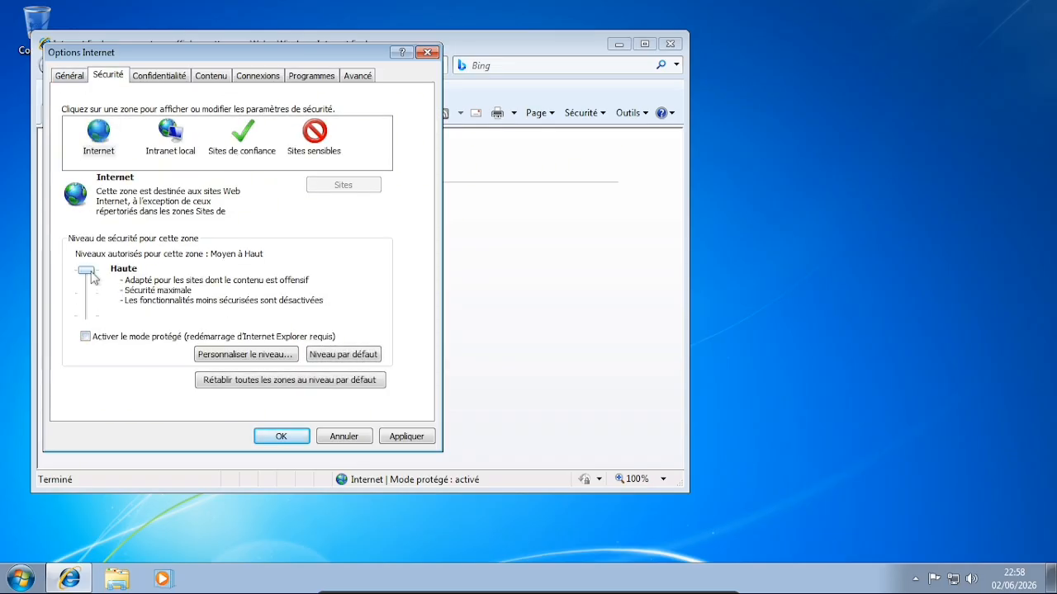
left_click_drag(91, 272, 111, 322)
Turn off protected mode for the Sites sensibles zone, and apply the new Internet options by accepting the security risk.
left_click(170, 133)
left_click(242, 134)
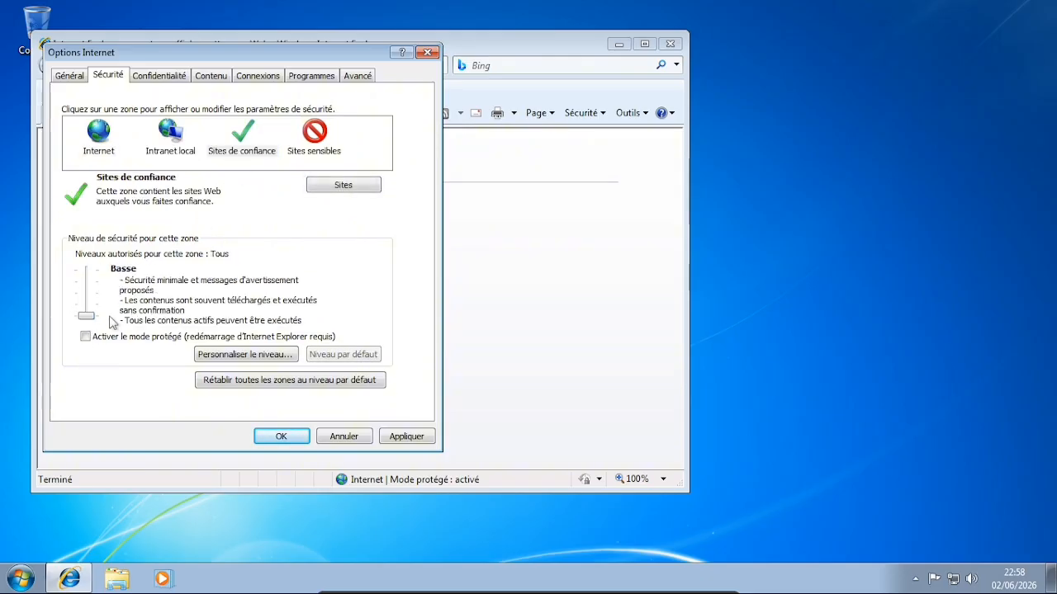
left_click(307, 139)
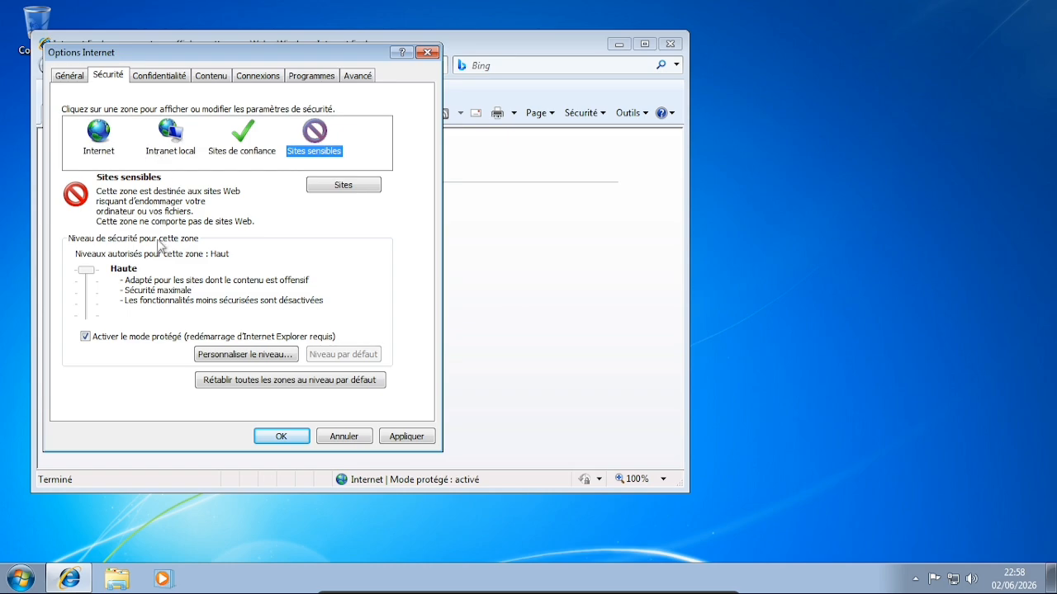
left_click(124, 337)
left_click(190, 153)
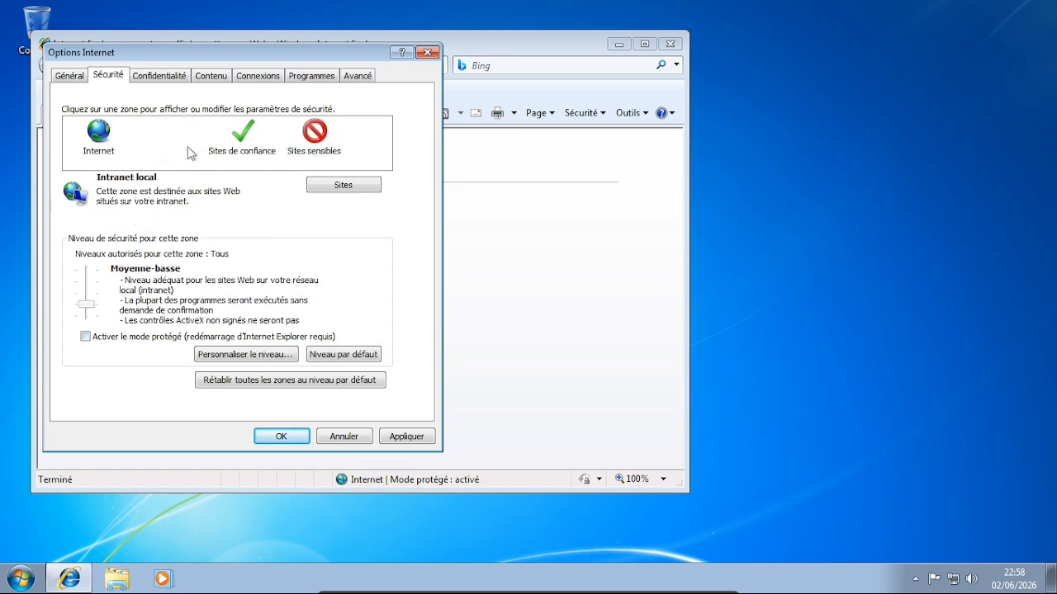
left_click(405, 436)
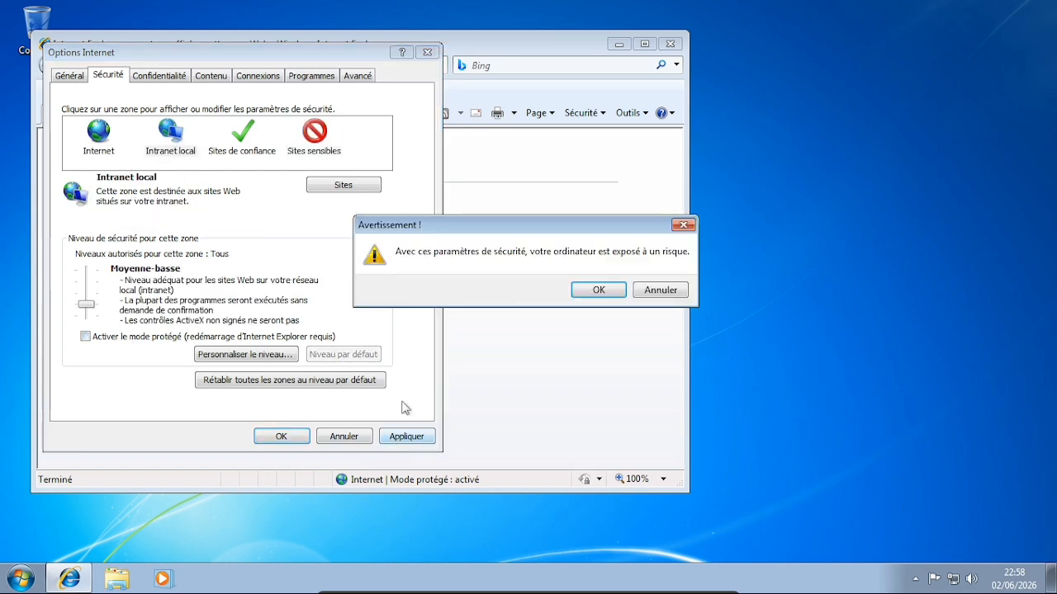
left_click(600, 289)
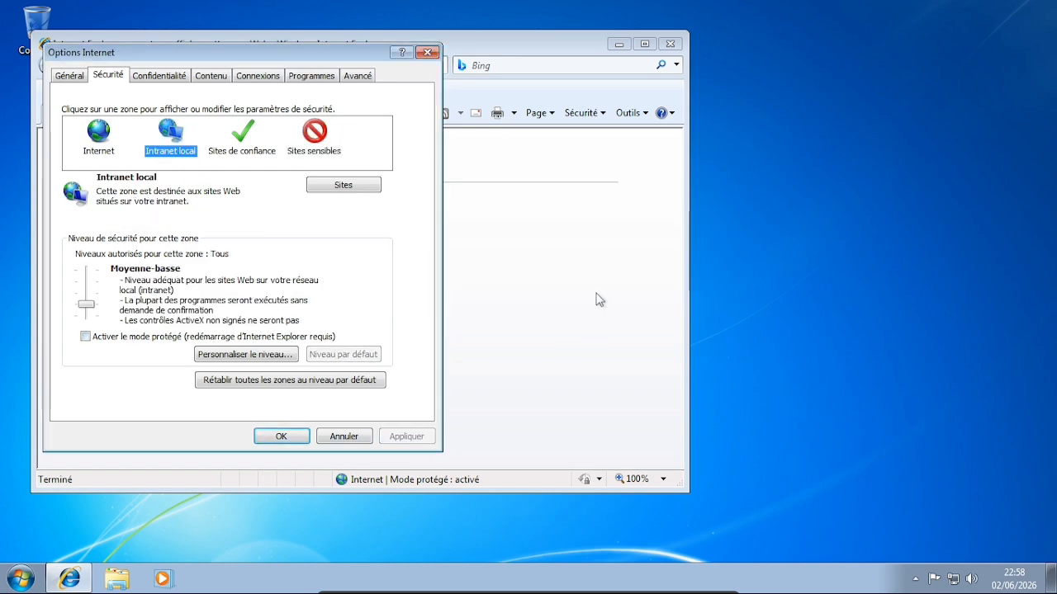
left_click(281, 440)
Reload the current page, and restart Internet Explorer to try the new home page.
left_click(417, 66)
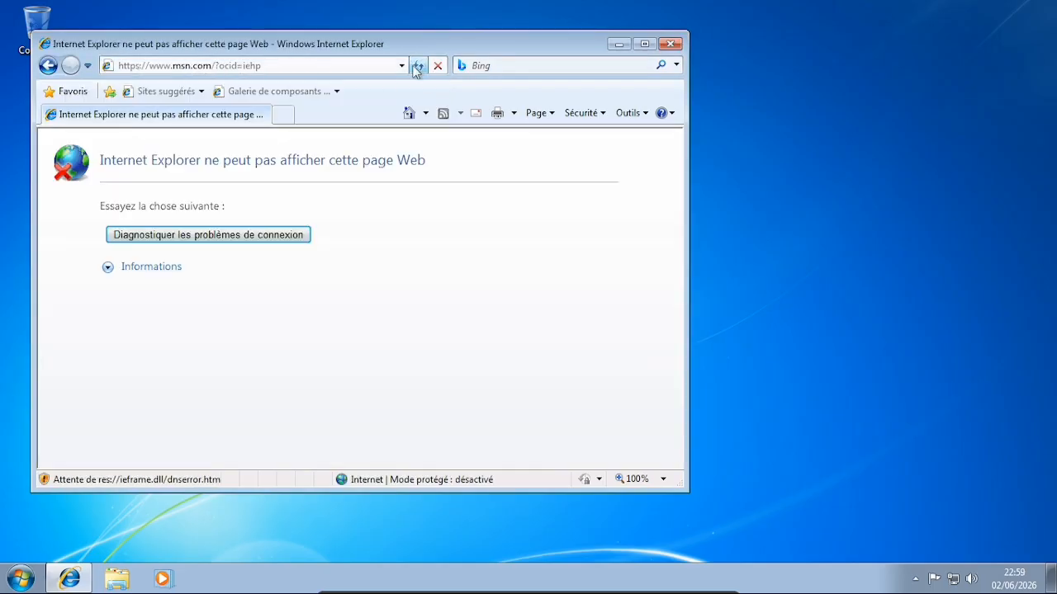
left_click(670, 44)
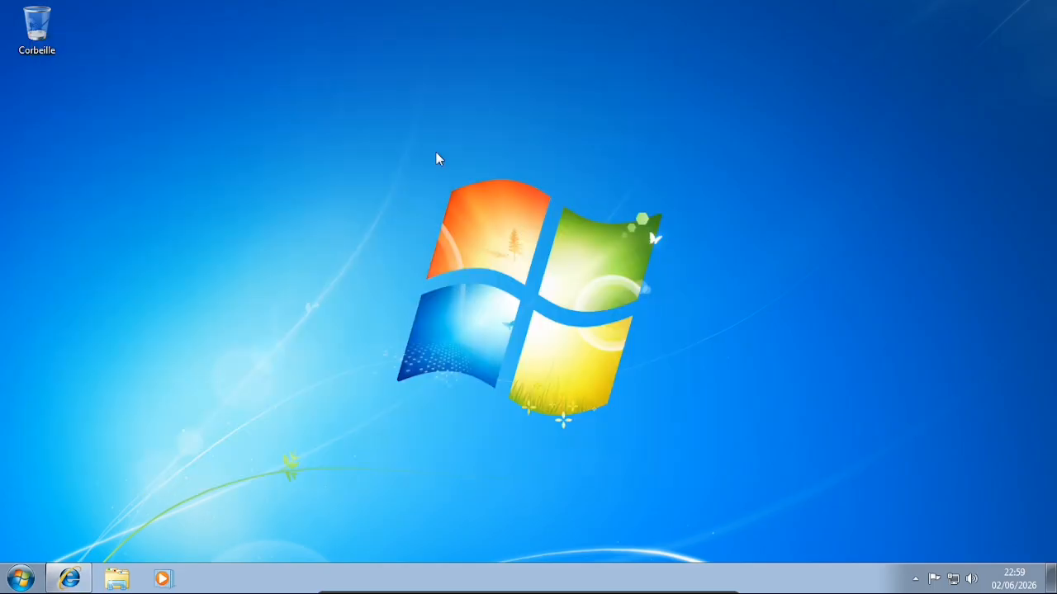
left_click(80, 581)
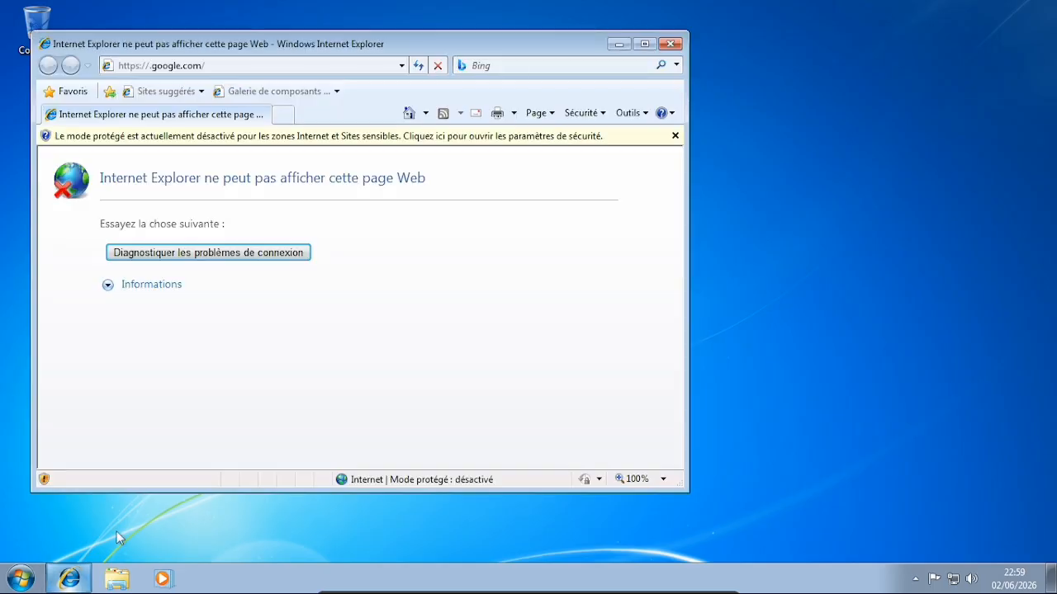
left_click(417, 66)
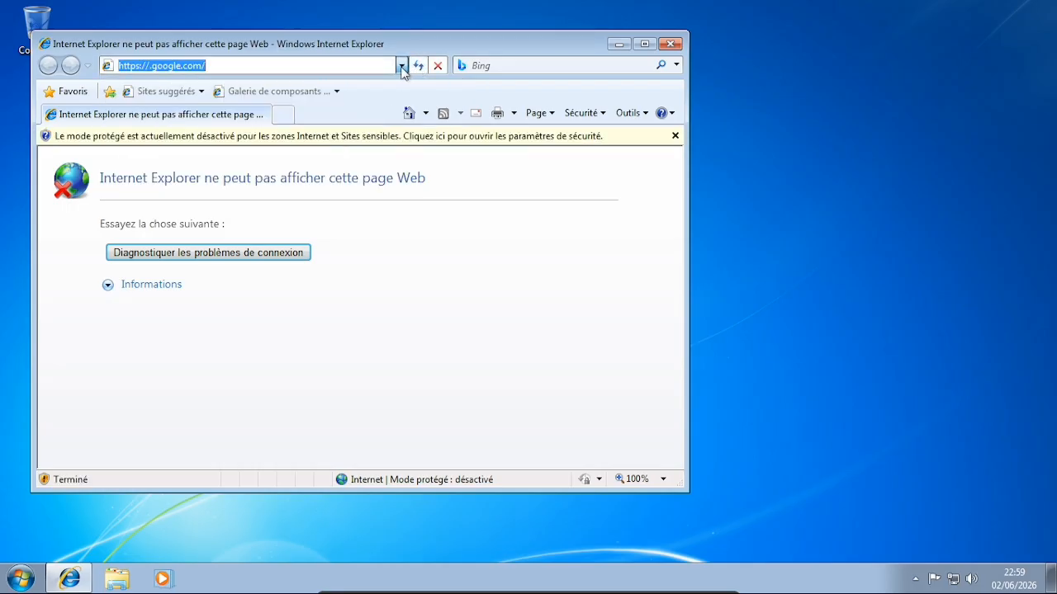
left_click(402, 67)
key("shift+Return")
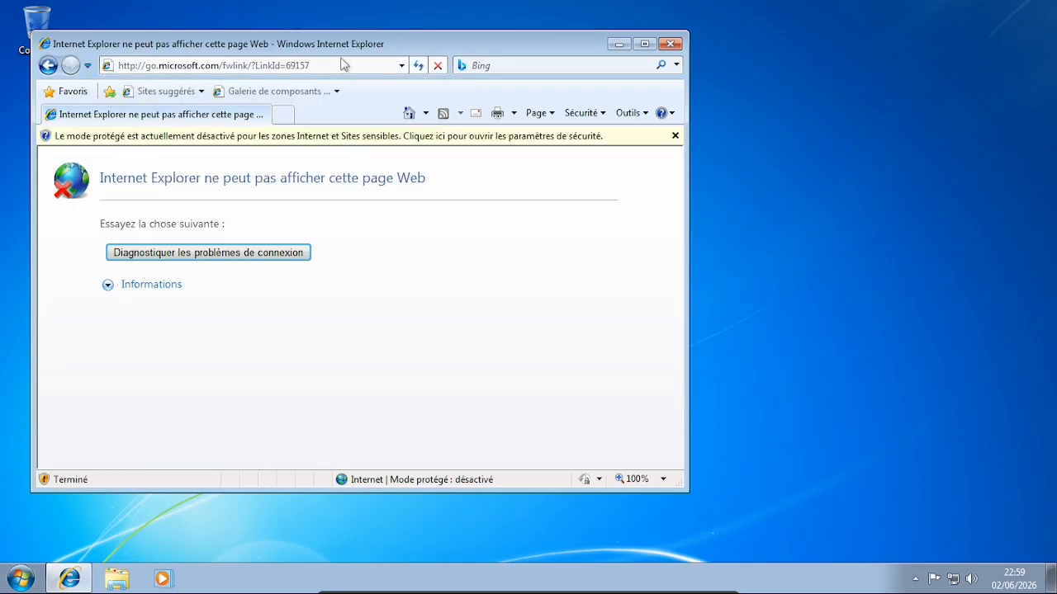
left_click(418, 66)
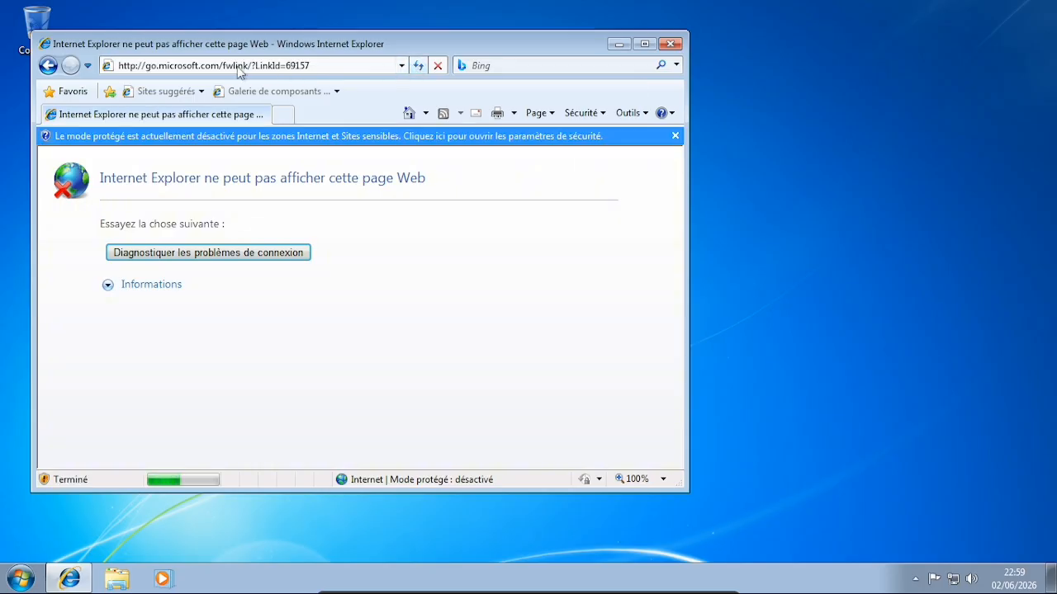
left_click(230, 66)
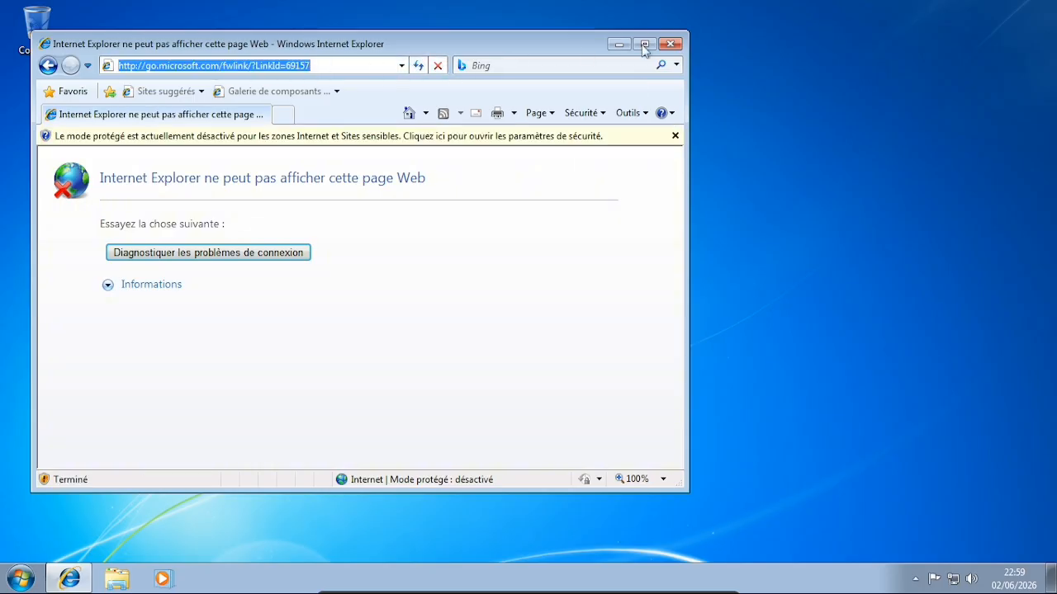
left_click(670, 44)
left_click(114, 577)
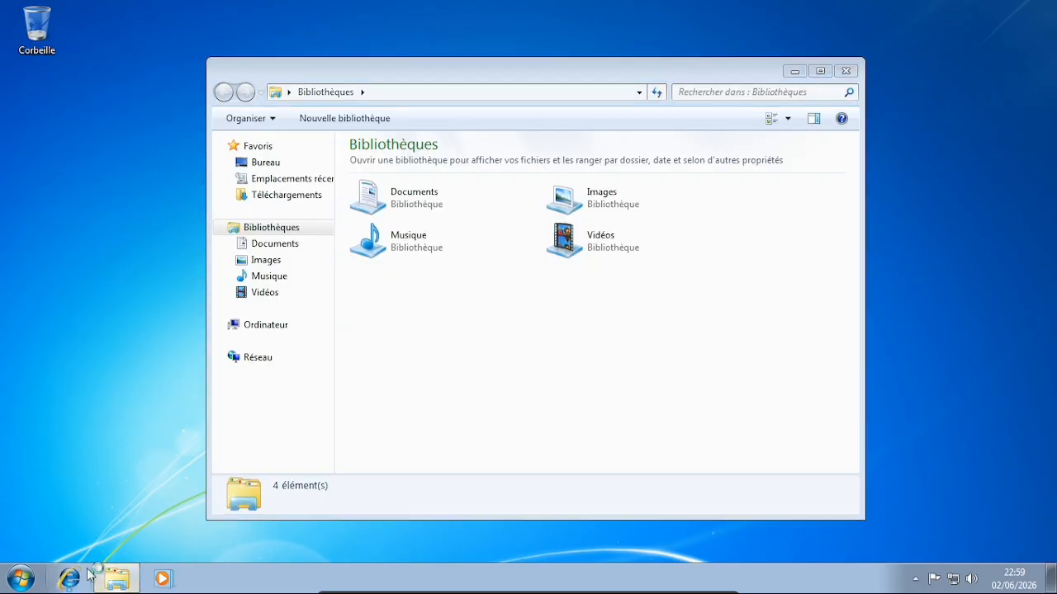
left_click(89, 575)
left_click(846, 71)
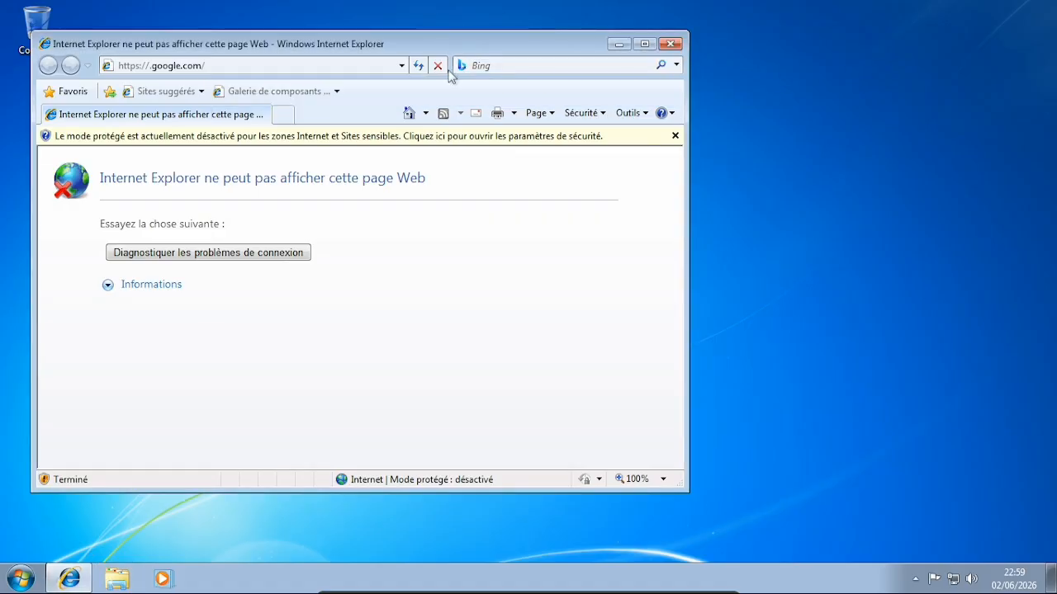
left_click(249, 66)
left_click(207, 66)
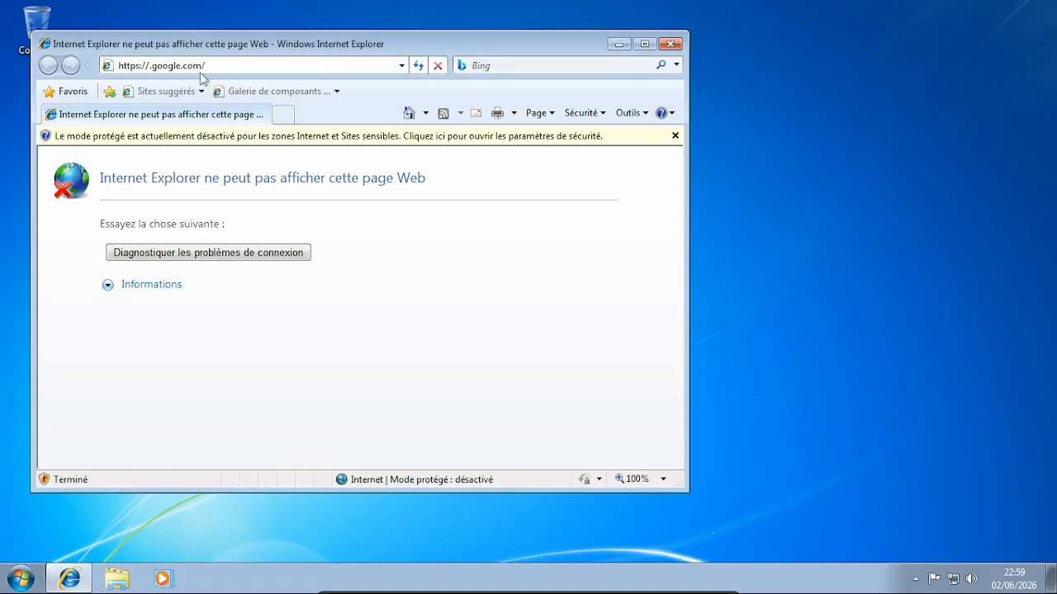
key("Left")
key("BackSpace")
key("BackSpace")
key("BackSpace")
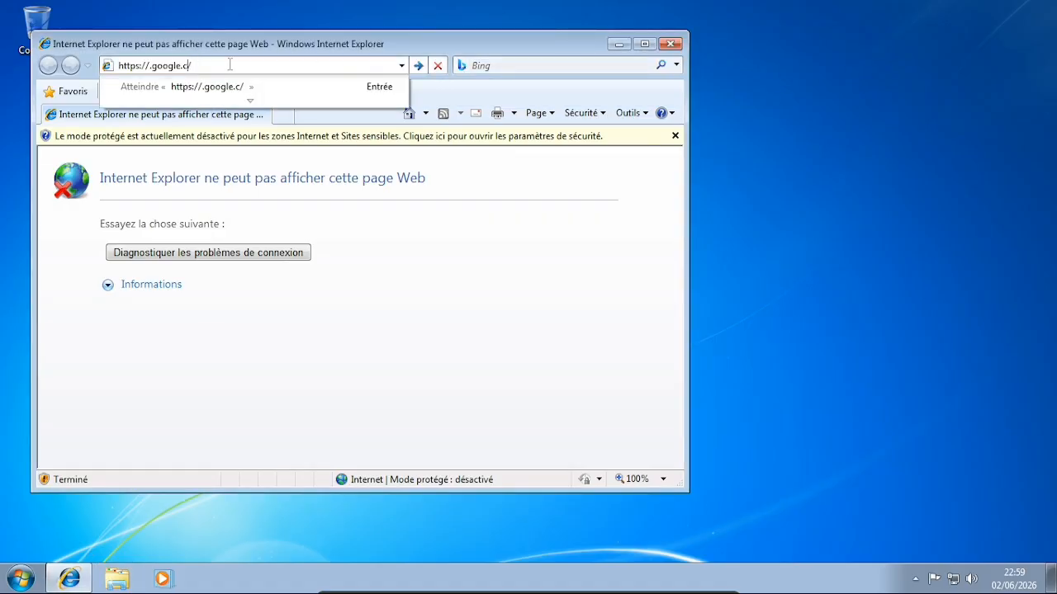
type("fr")
key("Return")
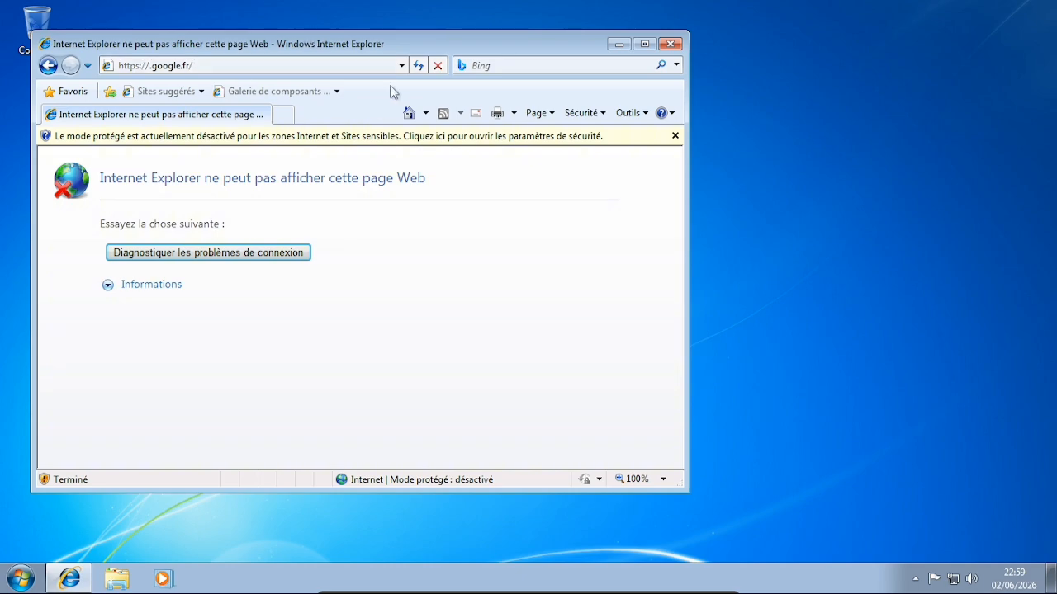
Search Bing for google.com.
left_click(496, 65)
type("g")
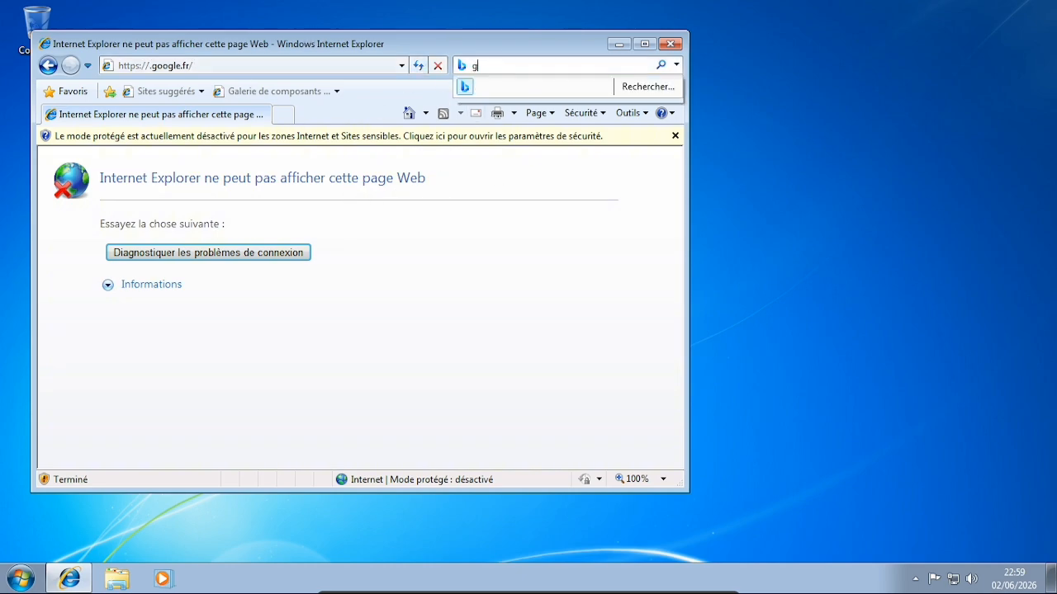
type("oogle.co")
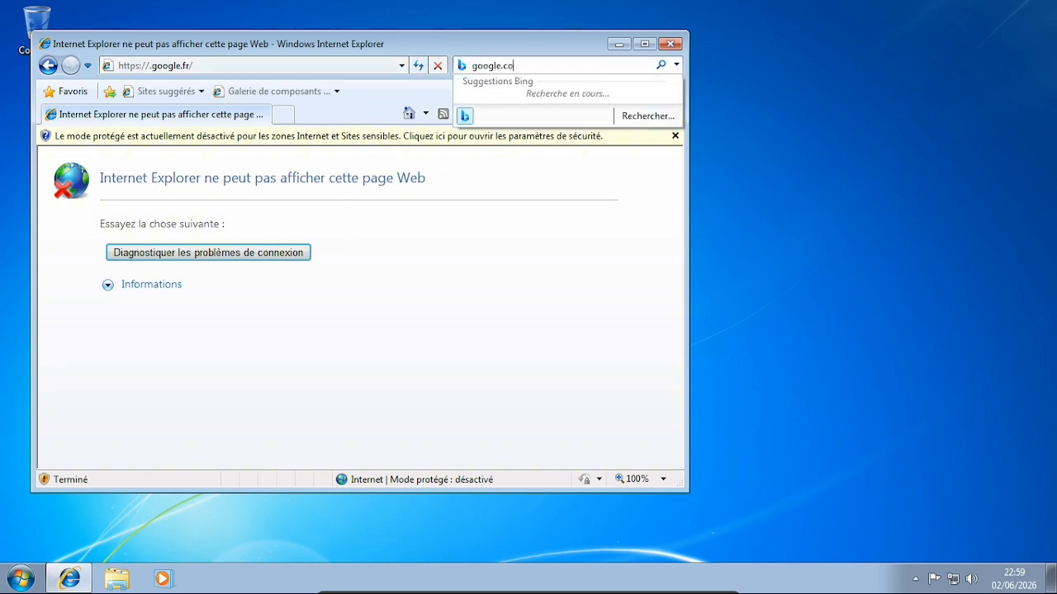
type("m")
key("Return")
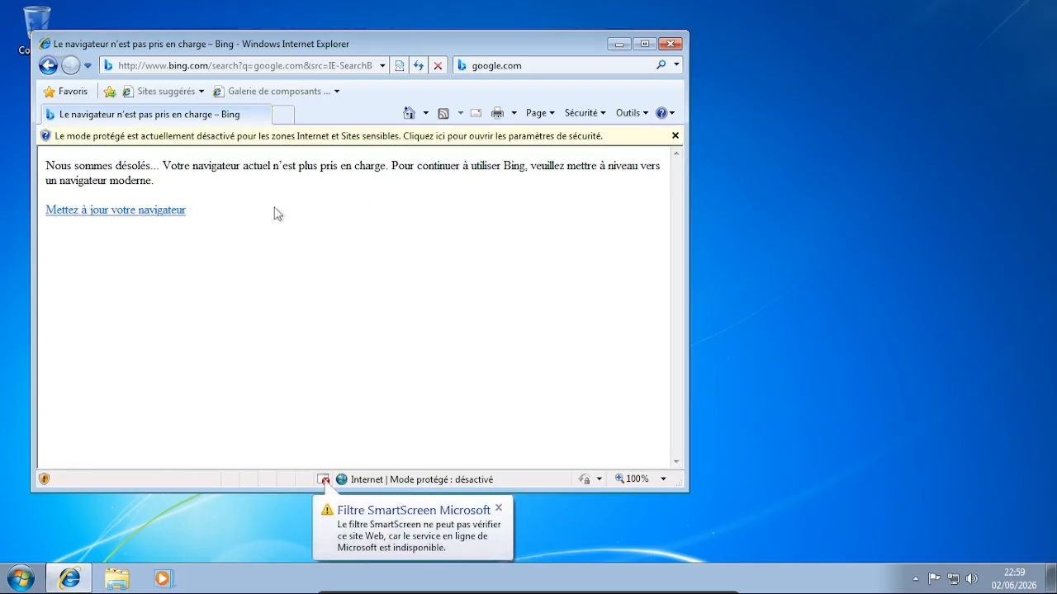
Try the "Mettez à jour votre navigateur" link, and close the browser.
left_click(151, 217)
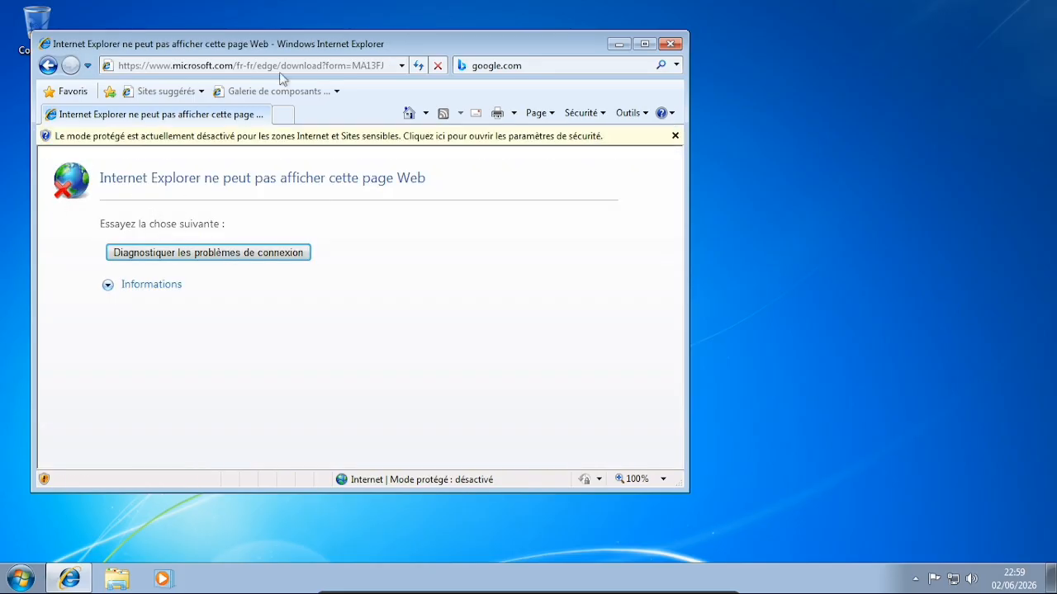
left_click(675, 43)
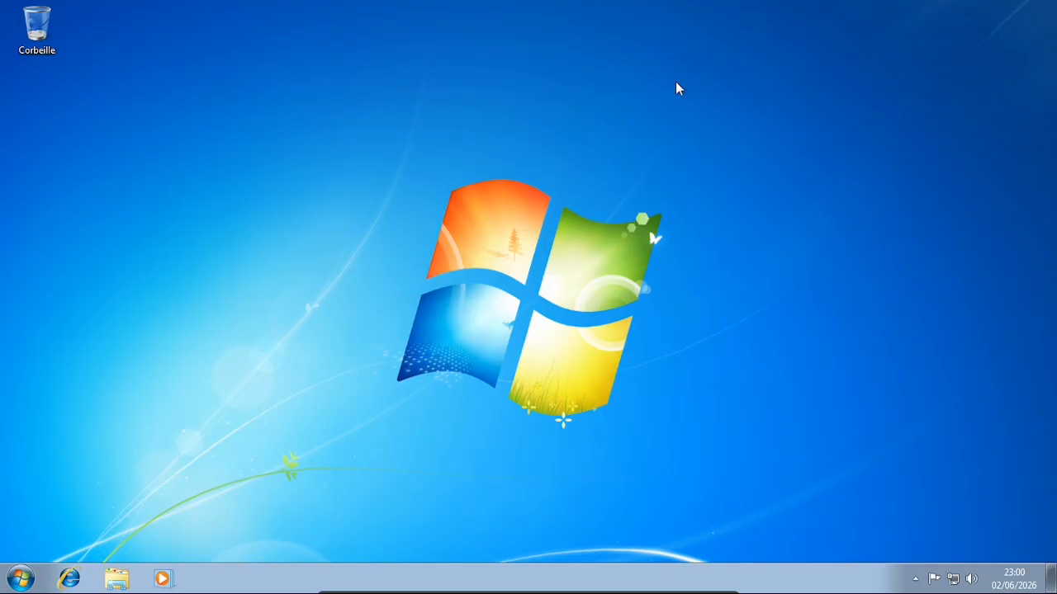
key("alt")
key("ctrl+f")
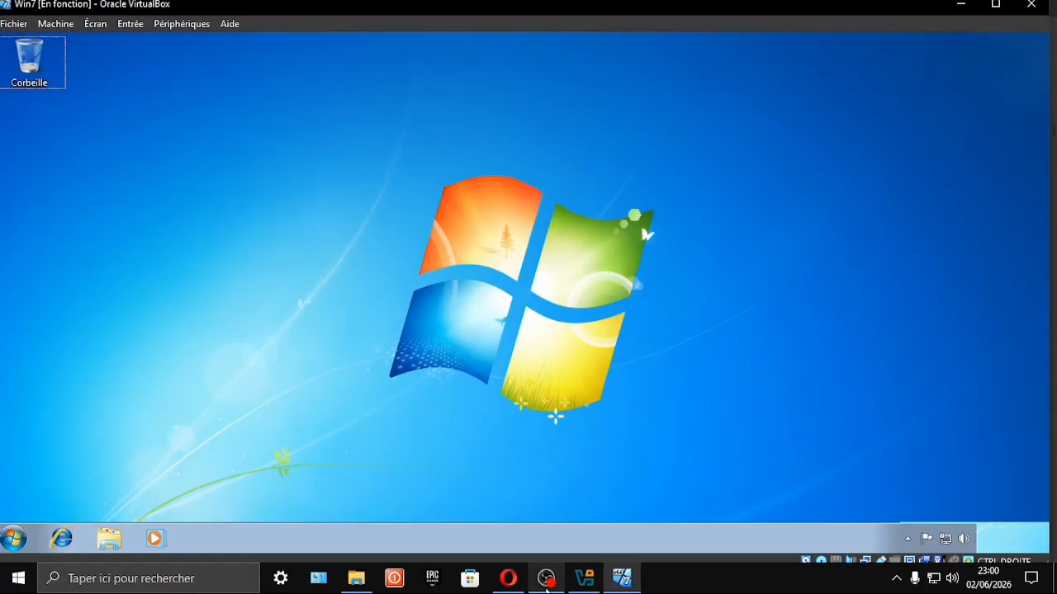
left_click(546, 578)
left_click(586, 578)
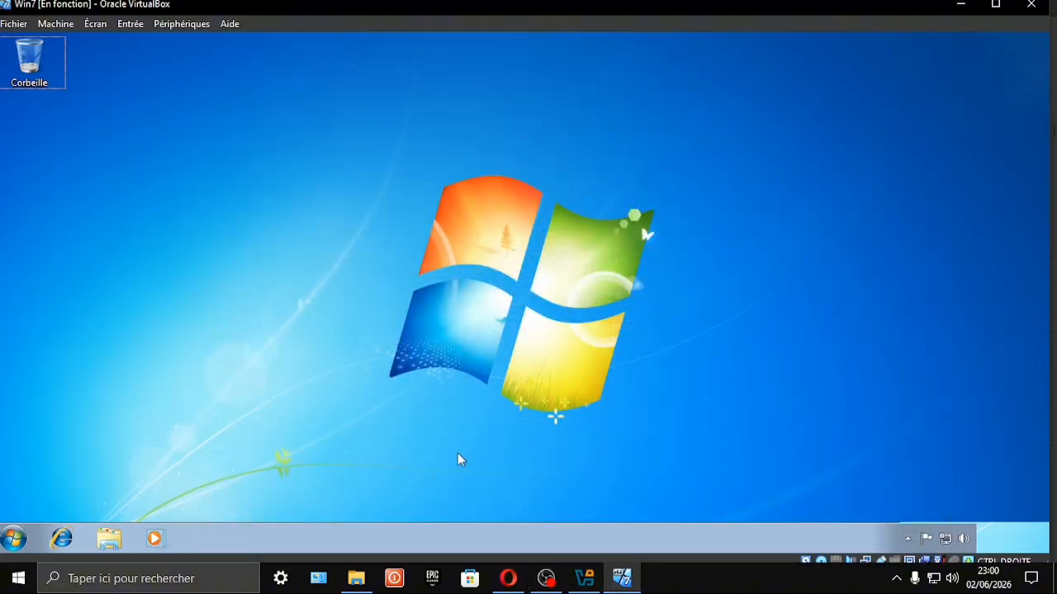
key("ctrl+f")
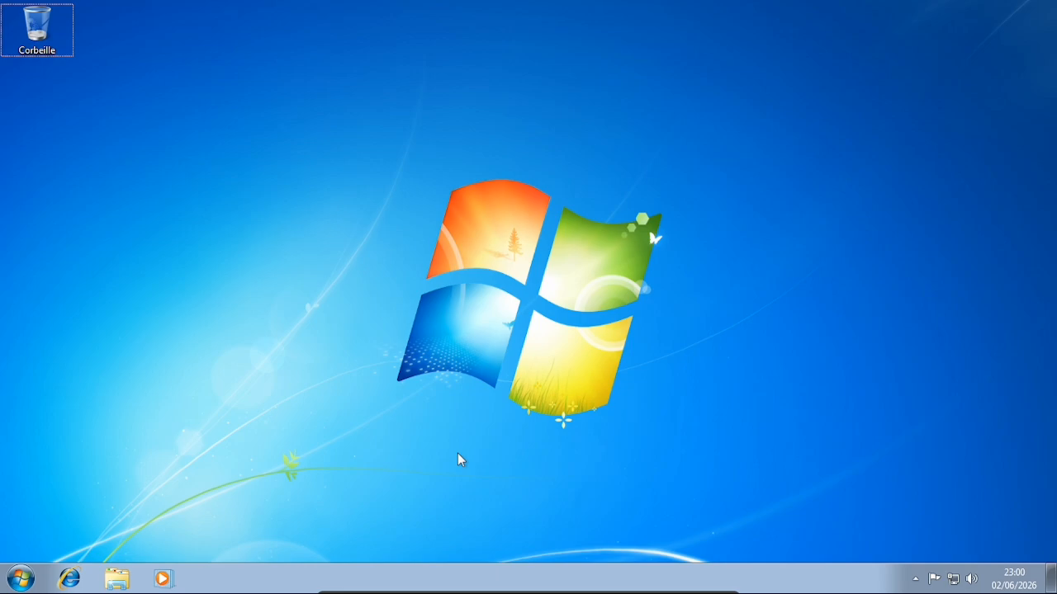
key("super")
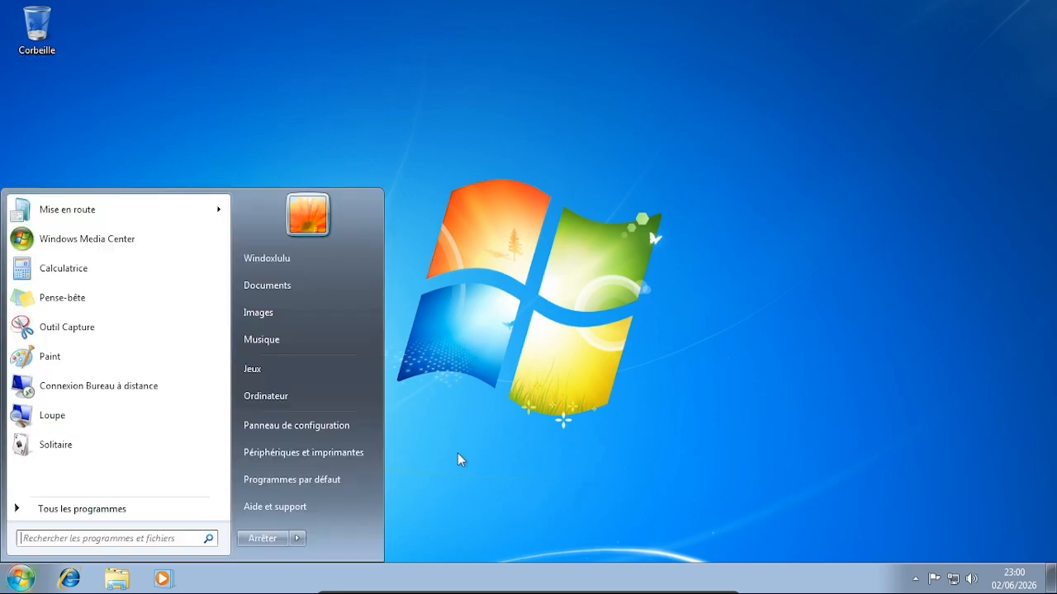
key("super")
Take the virtual machine out of full-screen mode, and close the file search window in Windows 7.
key("ctrl+f")
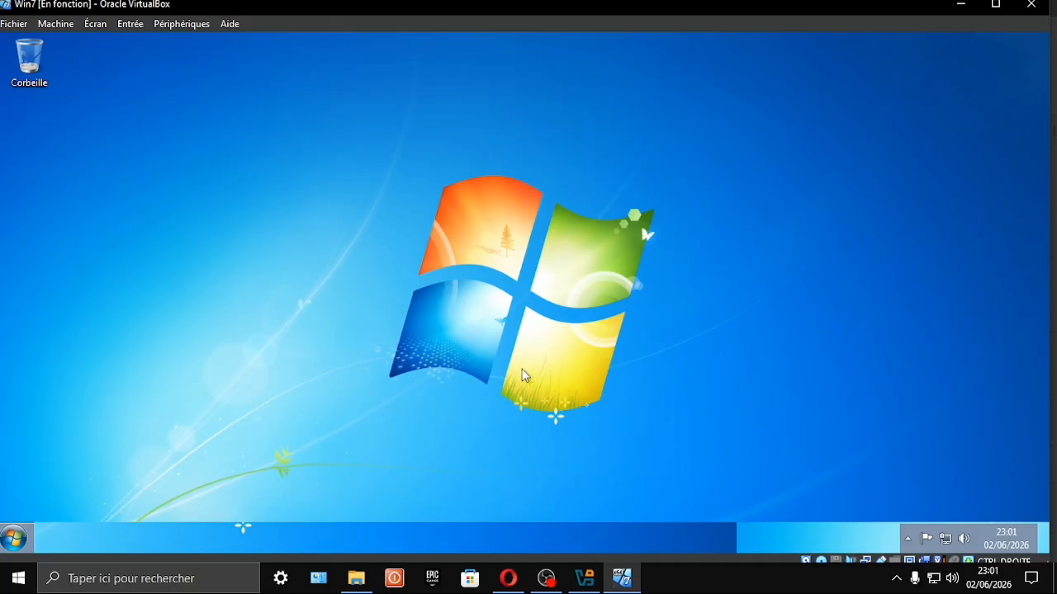
key("super+f")
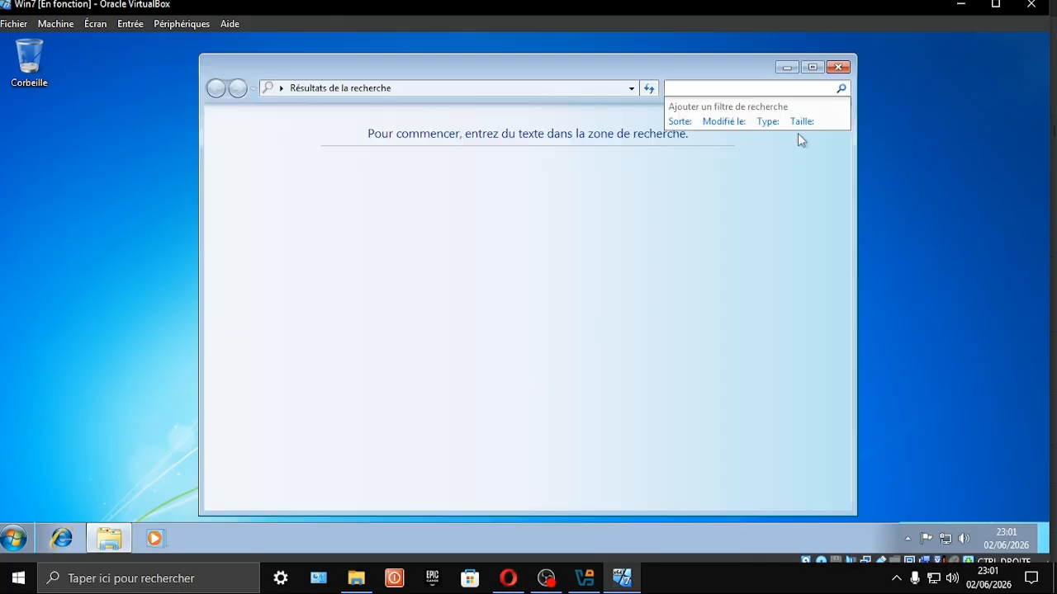
left_click(841, 70)
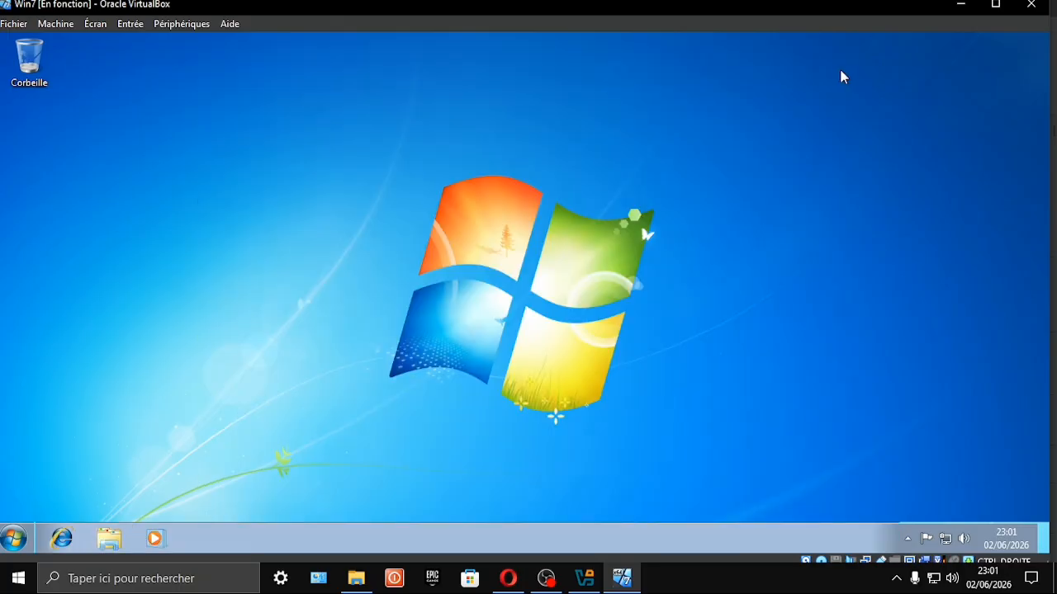
Close the VirtualBox User Guide, and minimise the virtual machine, VirtualBox manager and Opera windows to reach the host desktop.
left_click(959, 10)
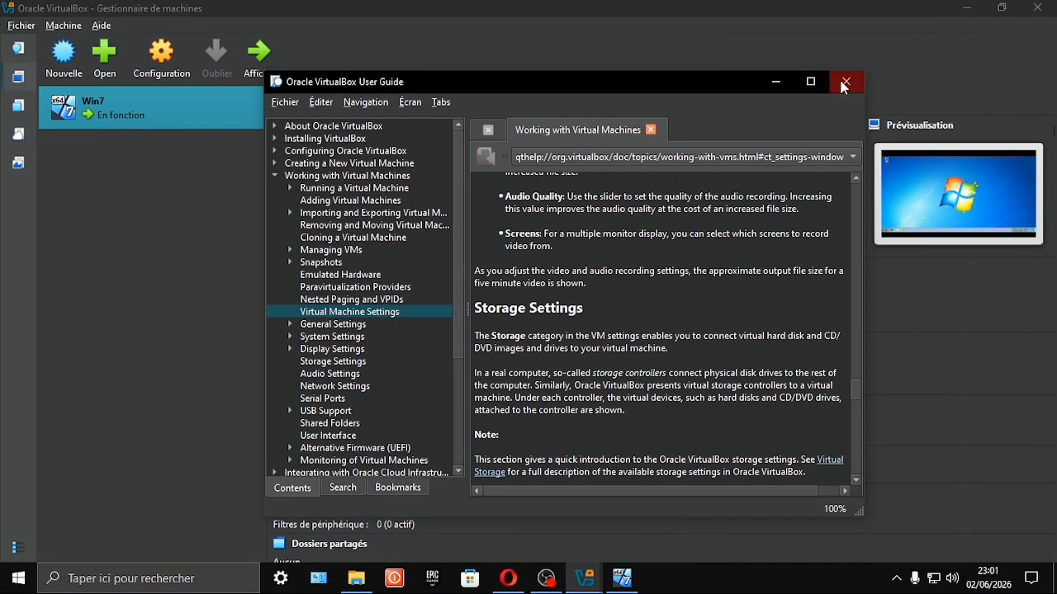
left_click(847, 82)
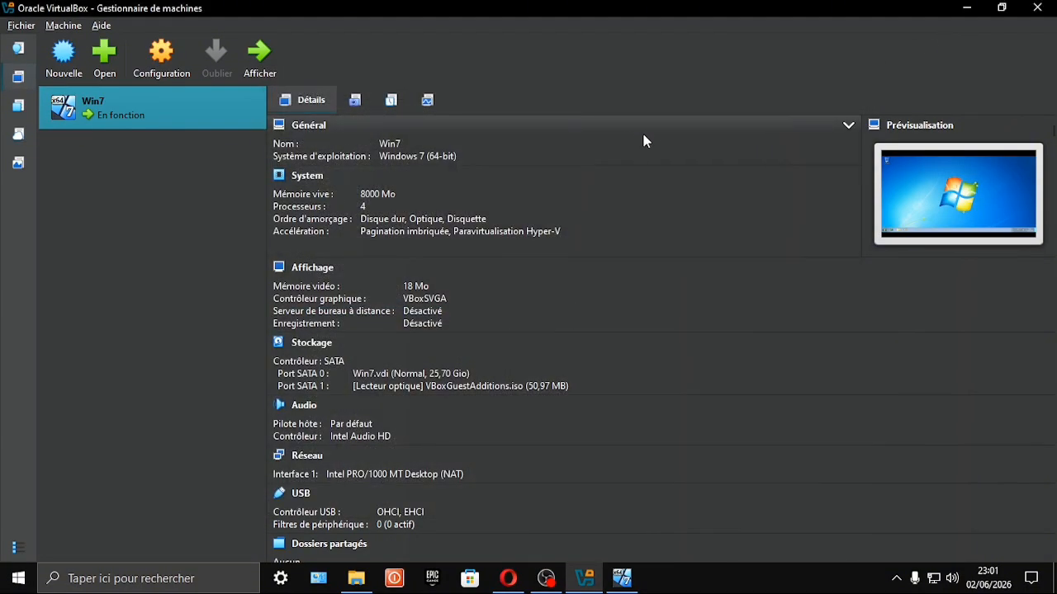
left_click(966, 8)
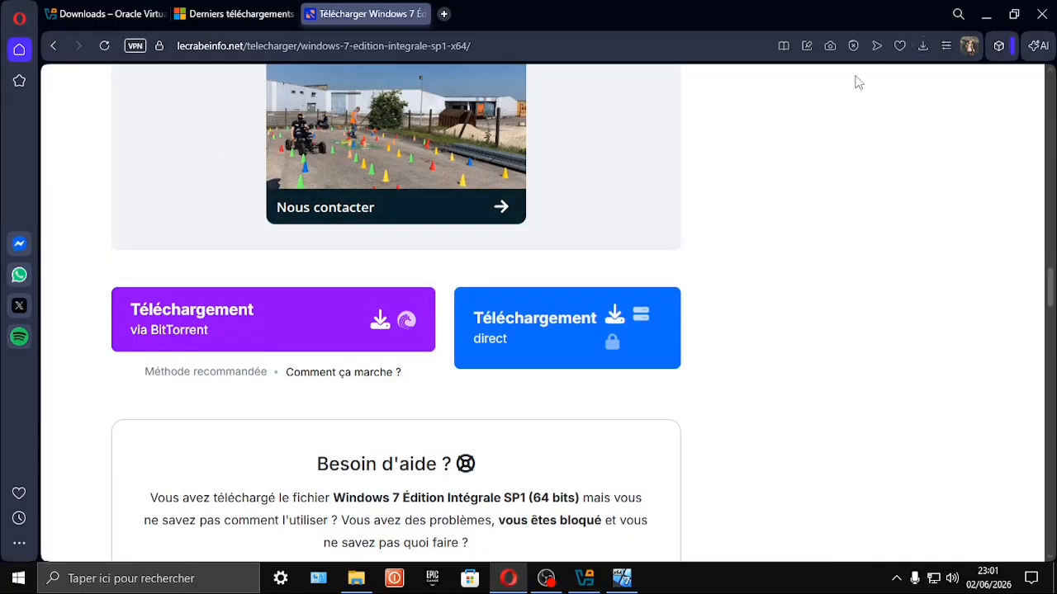
left_click(986, 14)
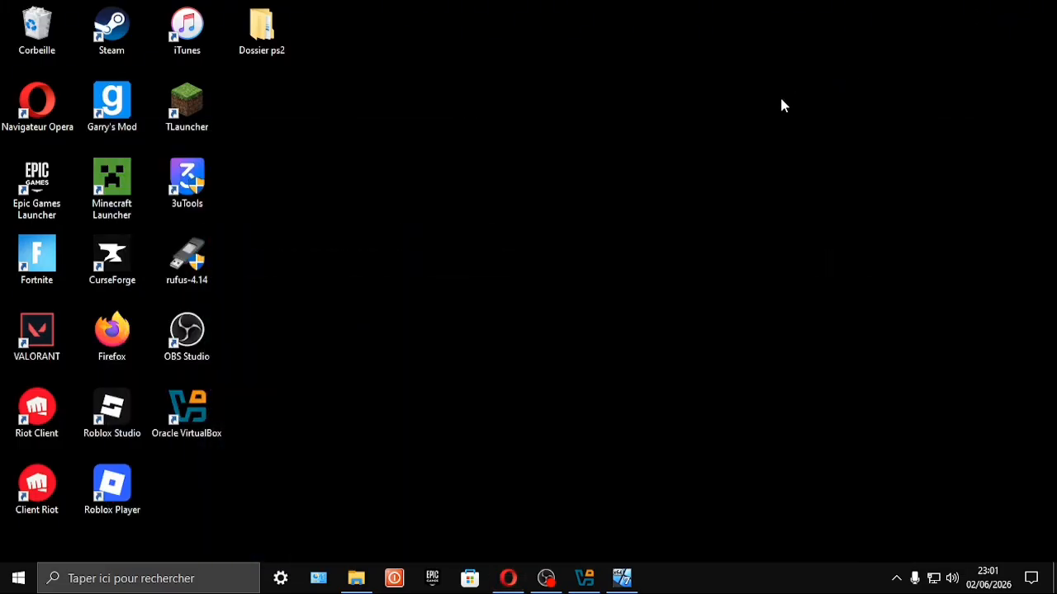